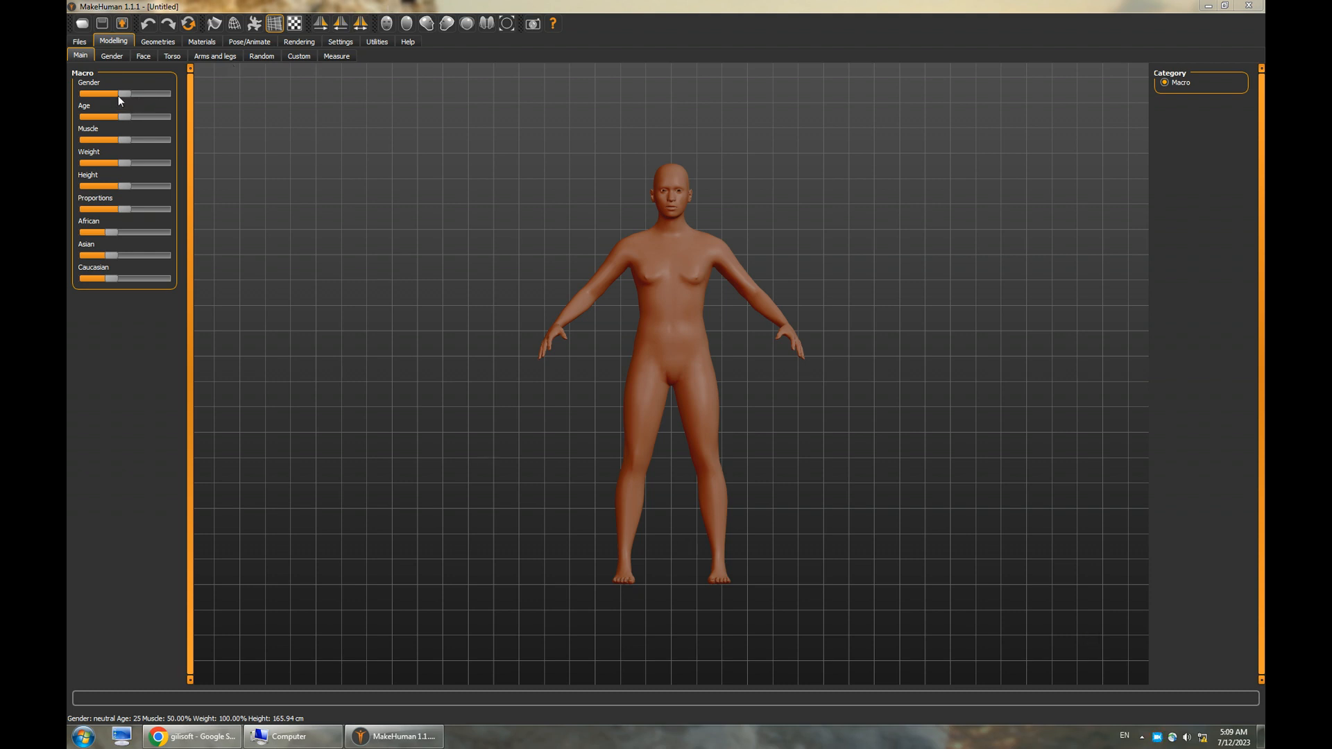
Make the figure about 94% male, age 36, with 100% muscle and about 122% weight
drag(125, 94, 158, 95)
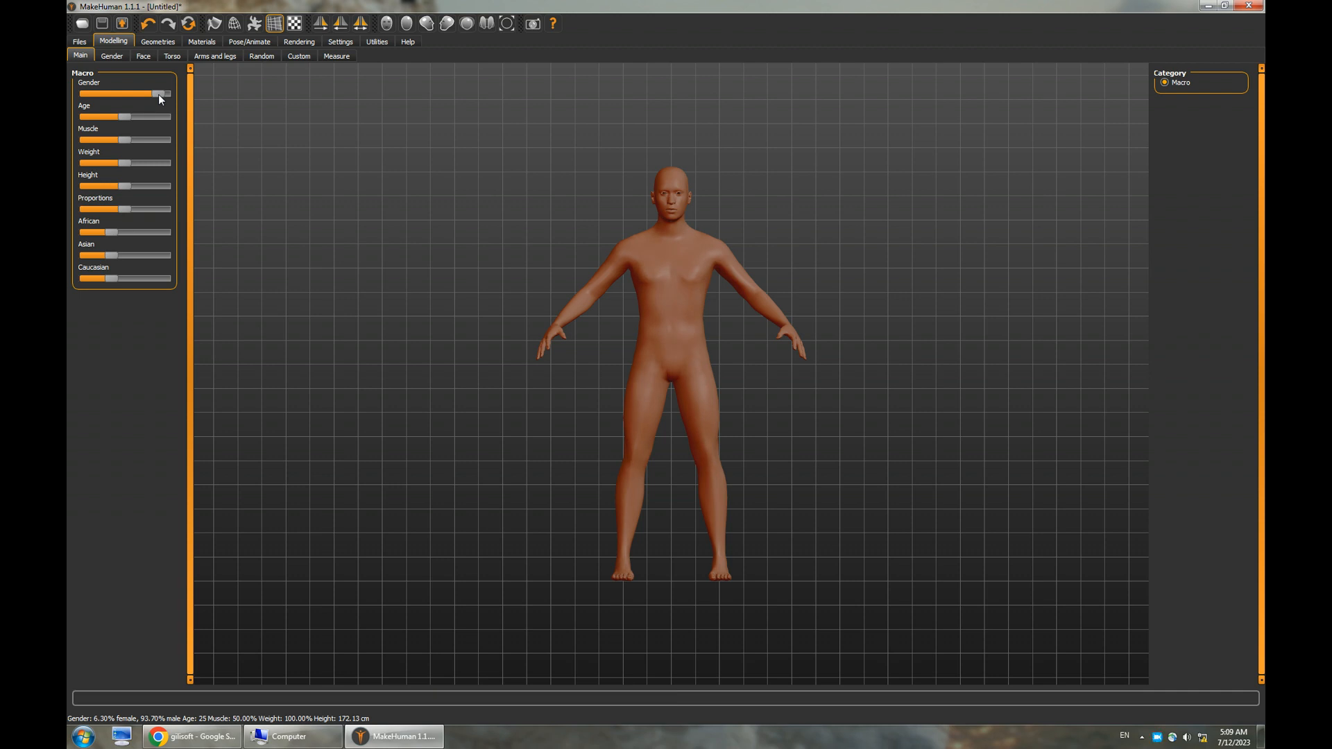
drag(125, 120, 181, 150)
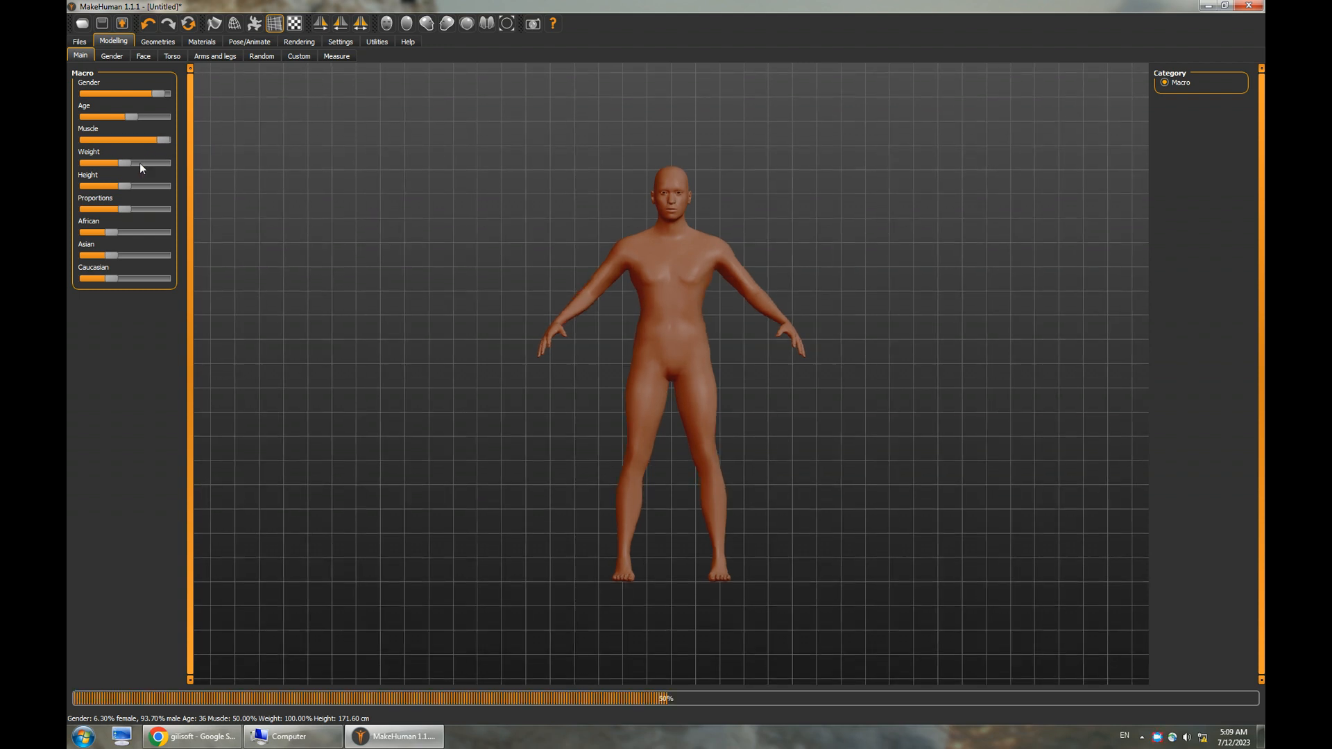
drag(126, 164, 142, 161)
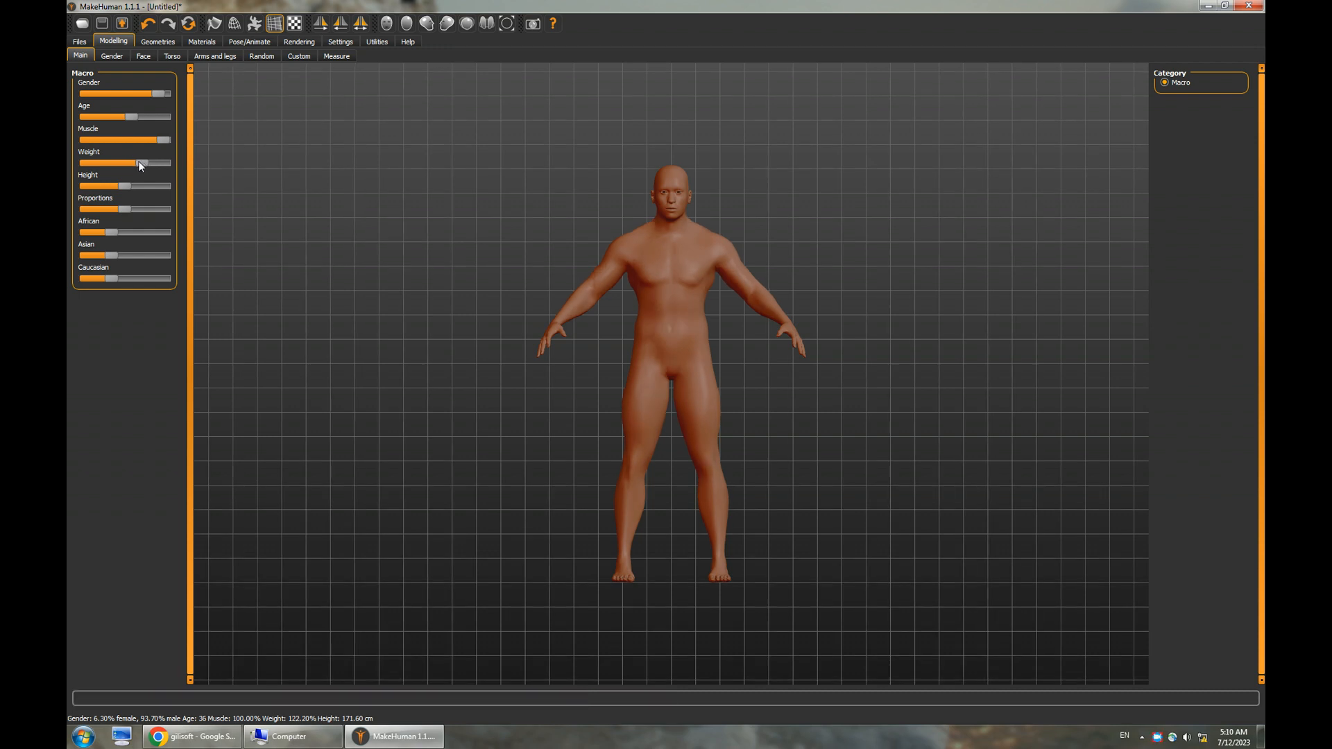
Set the body height to about 189 cm, raise the proportions, and make the ethnicity fully Caucasian with no African or Asian share
click(125, 186)
drag(127, 188, 133, 188)
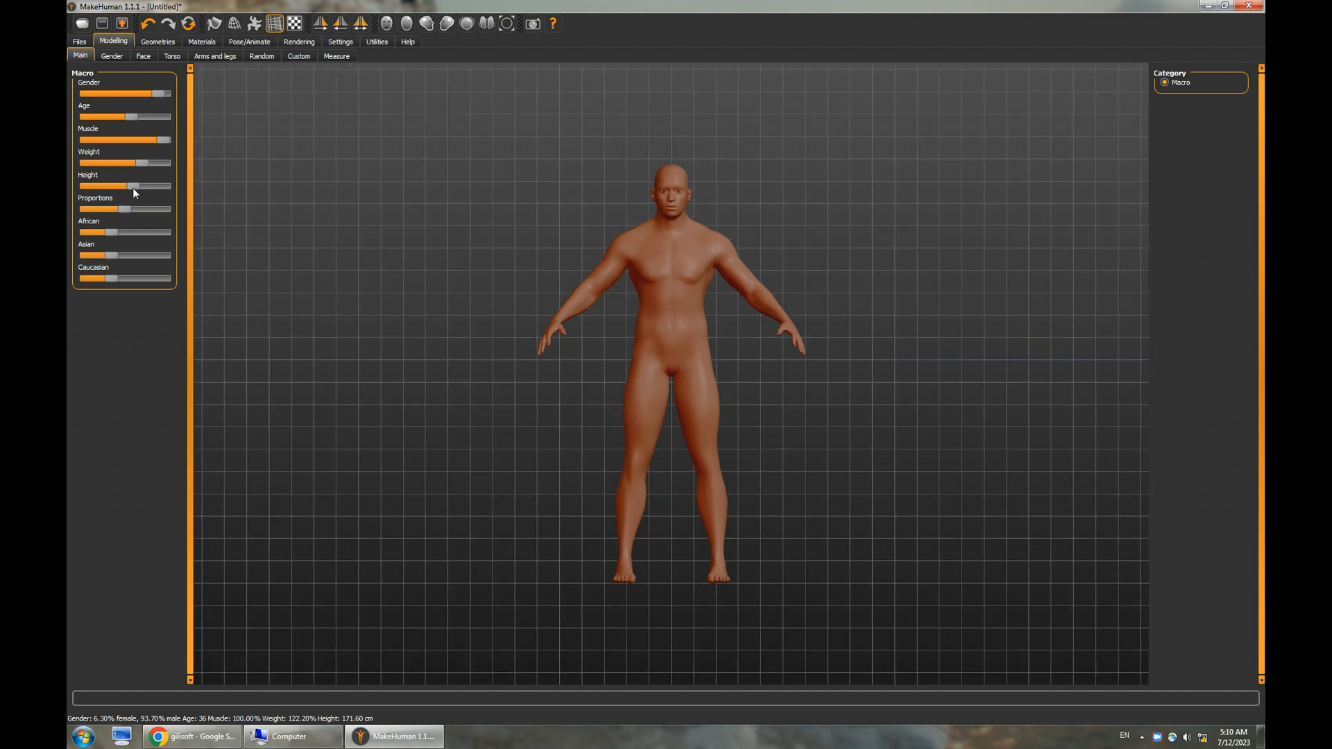
drag(141, 209, 93, 252)
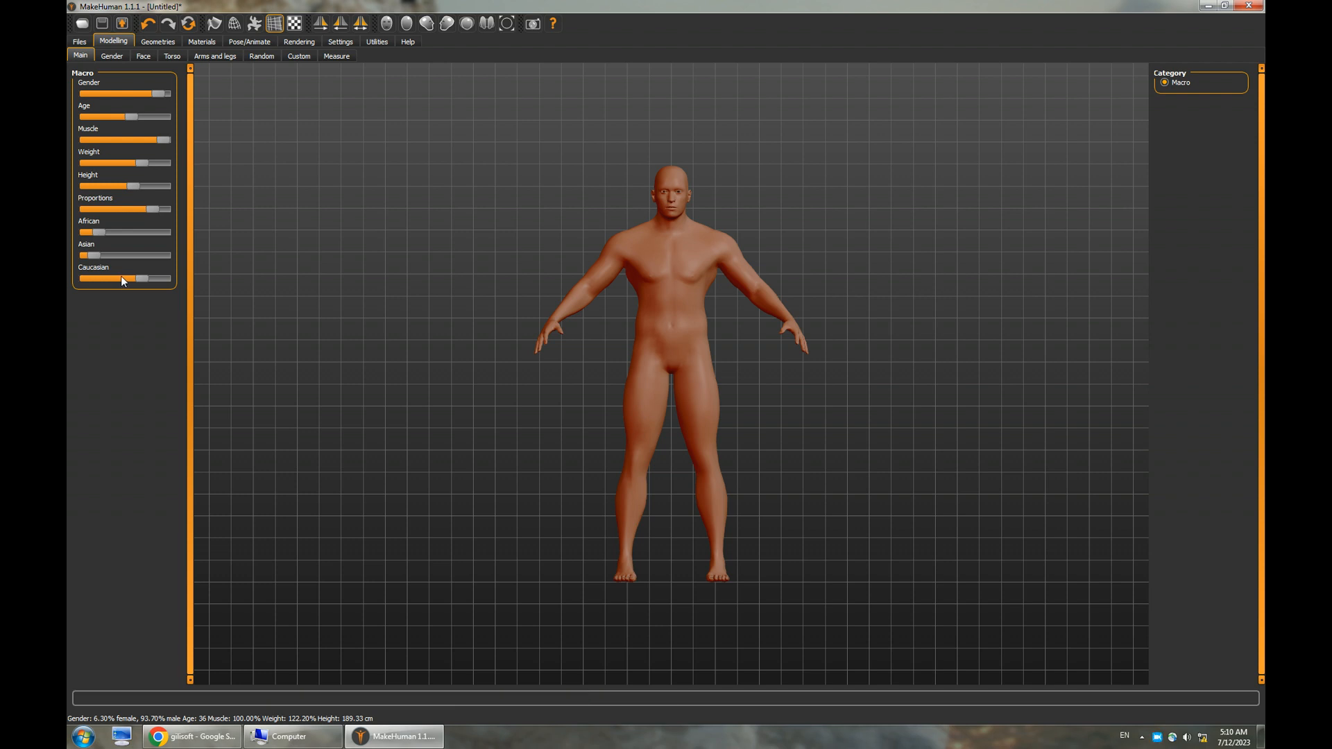
drag(144, 281, 165, 281)
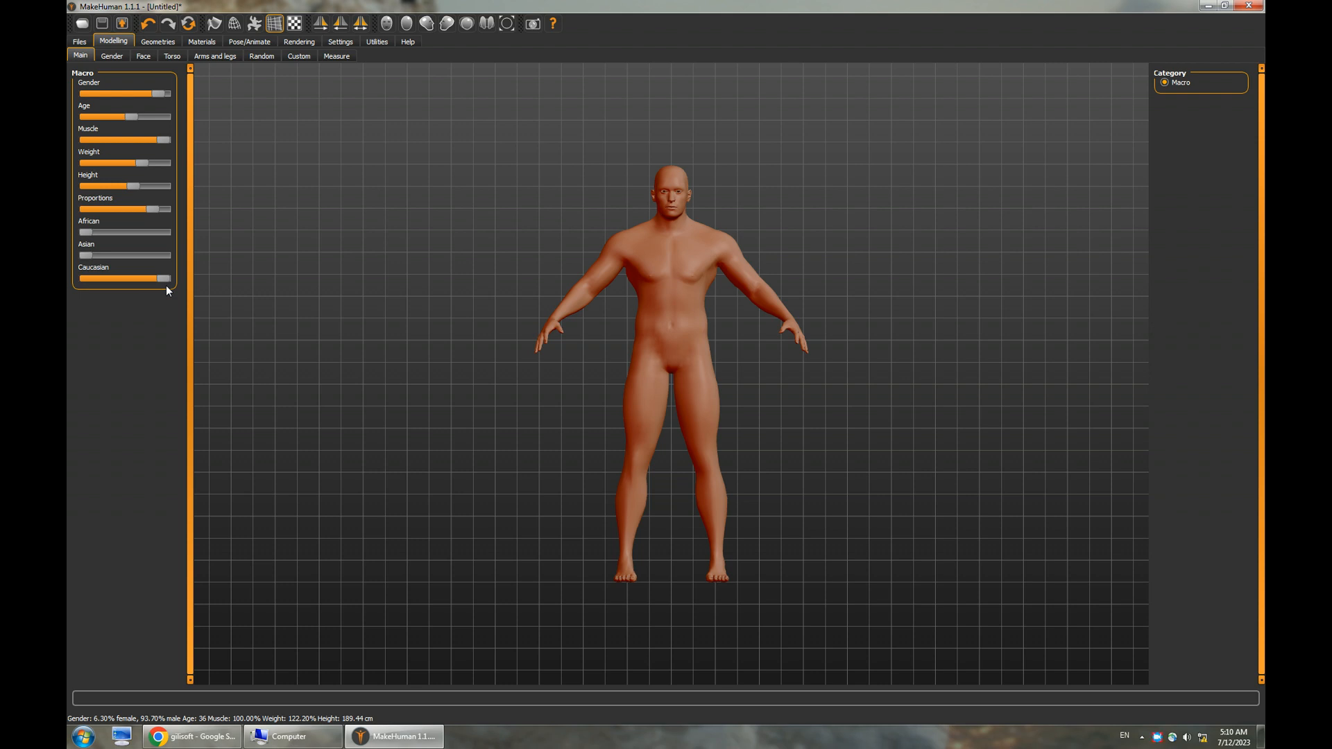
Reduce the head fat very slightly in the face's head shape settings
click(123, 57)
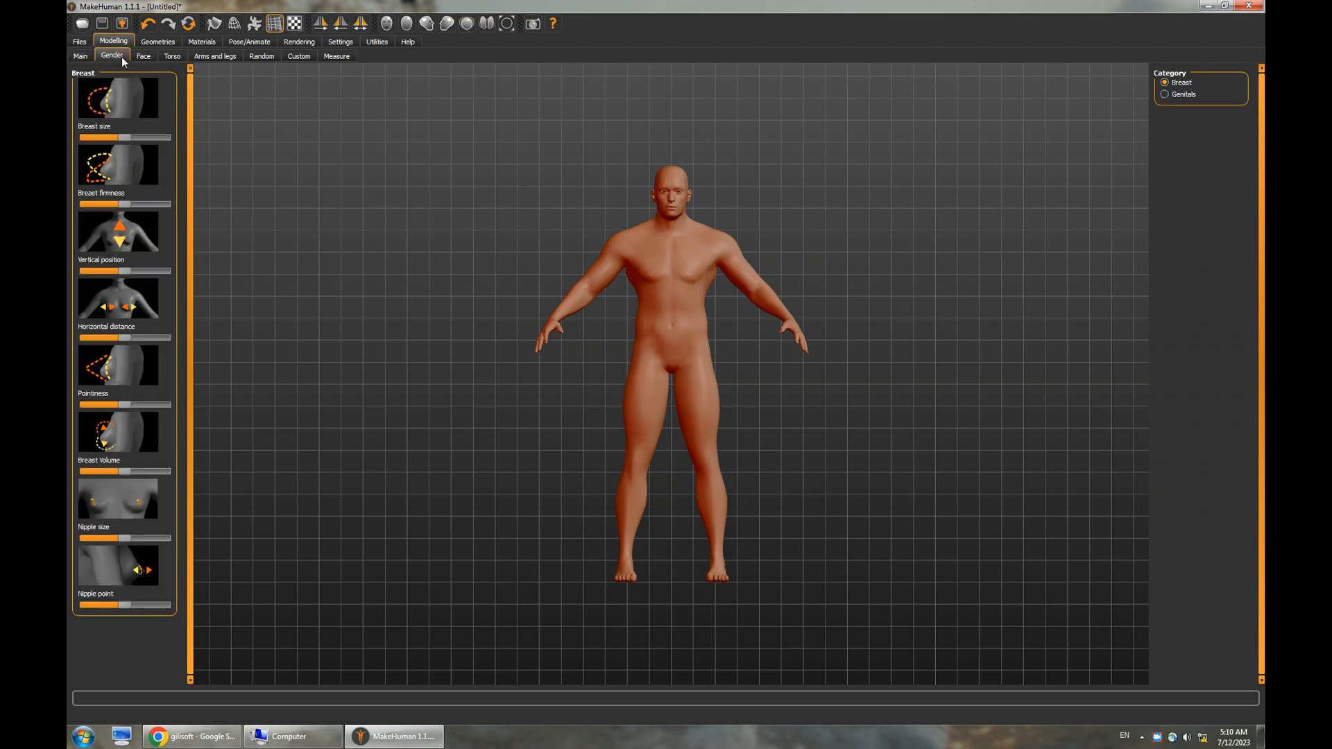
click(147, 59)
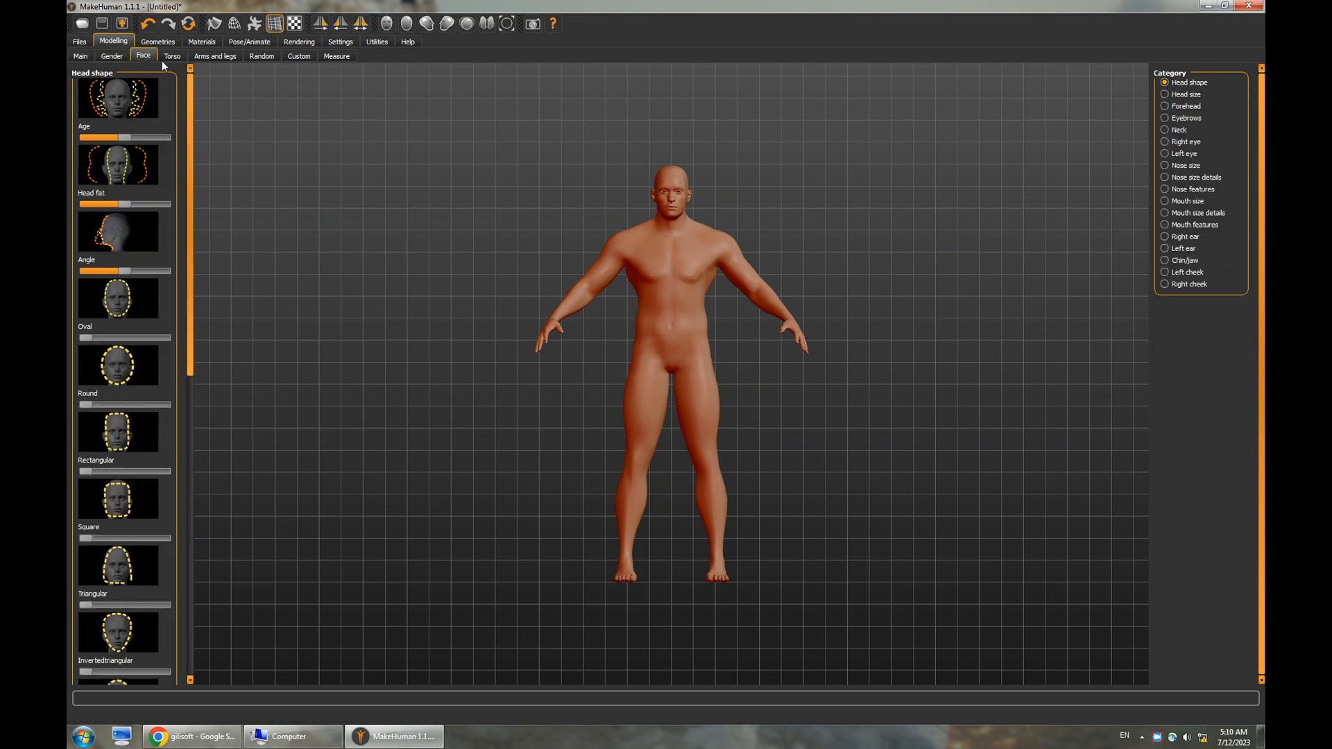
scroll(690, 156, down, 4)
scroll(683, 190, up, 11)
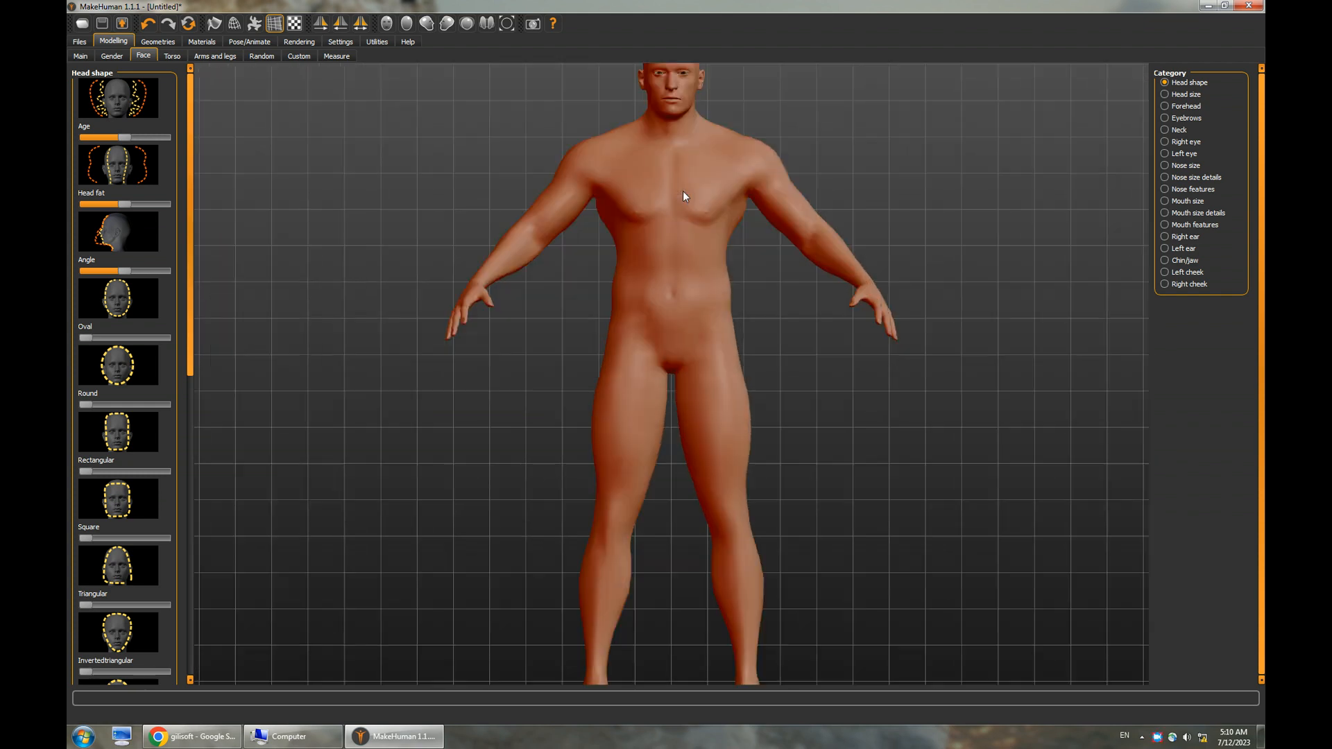
scroll(694, 271, down, 5)
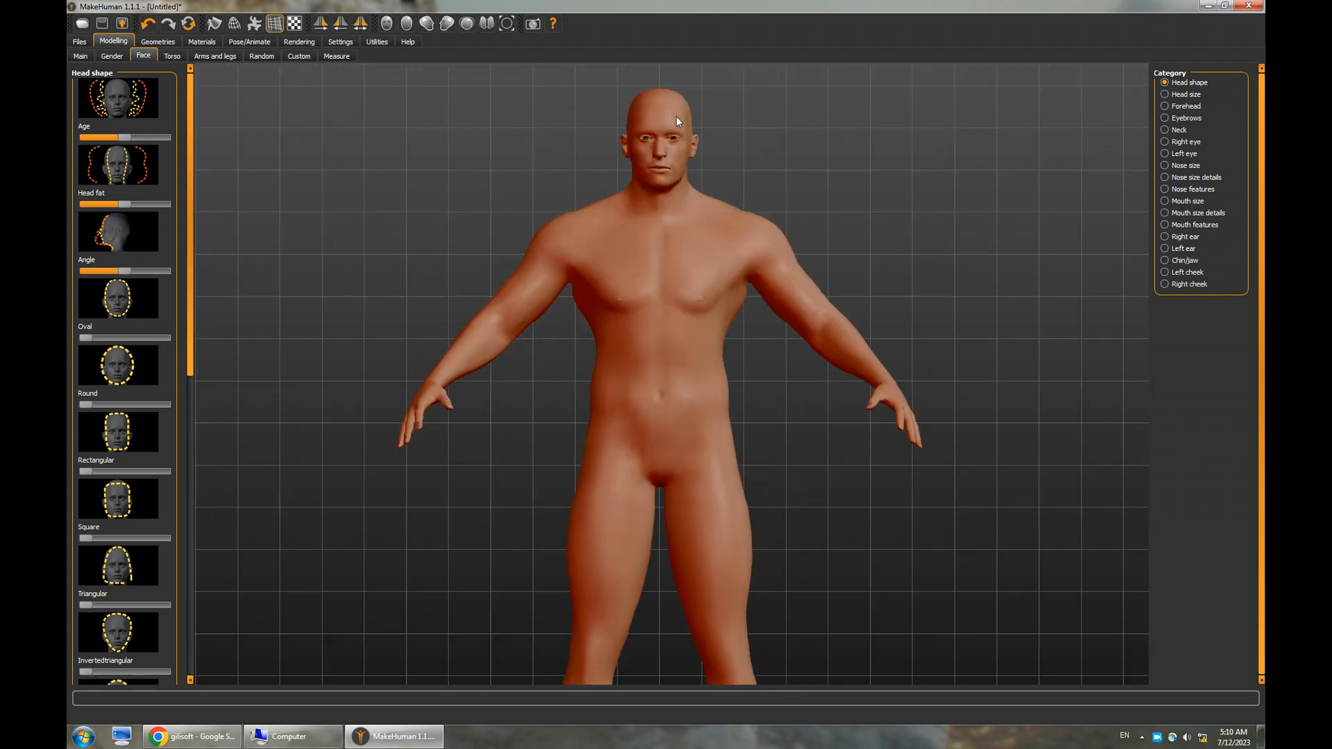
scroll(679, 117, up, 5)
scroll(684, 127, up, 8)
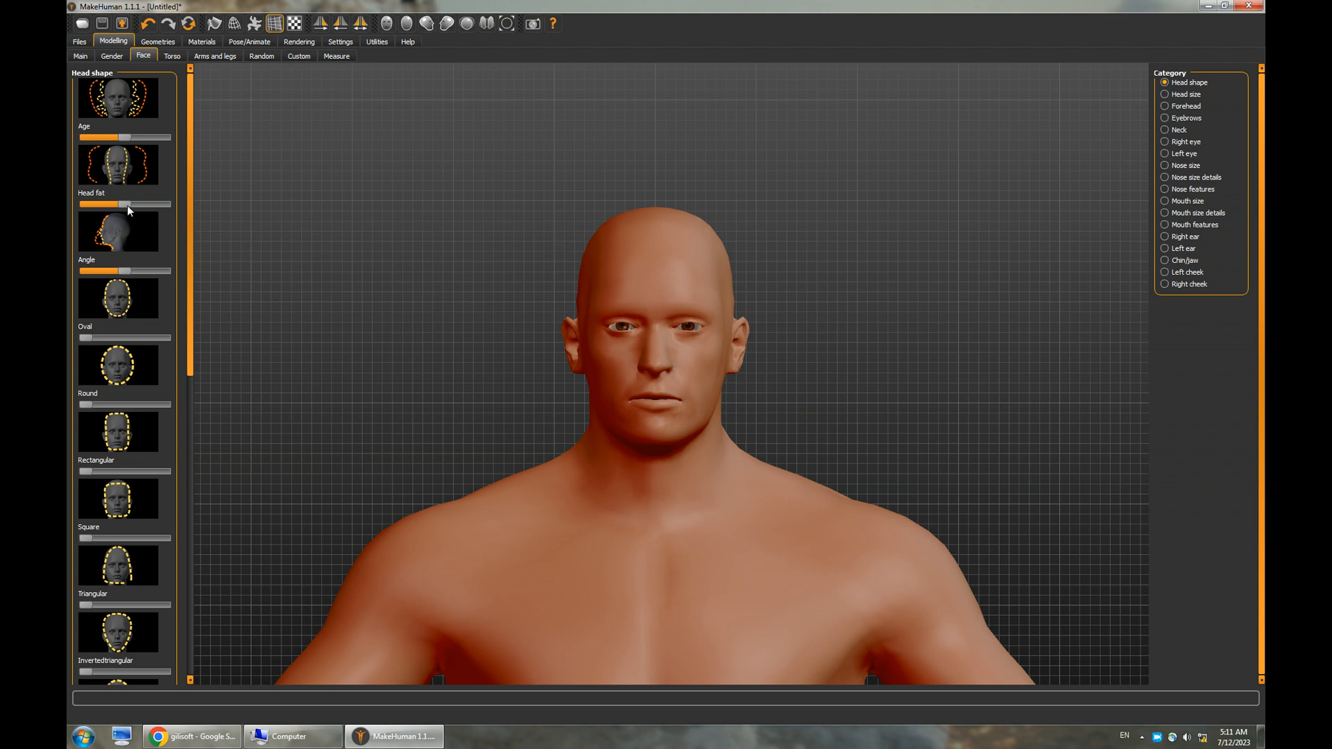
mouse_move(125, 207)
mouse_down()
mouse_move(138, 207)
mouse_move(119, 210)
mouse_up()
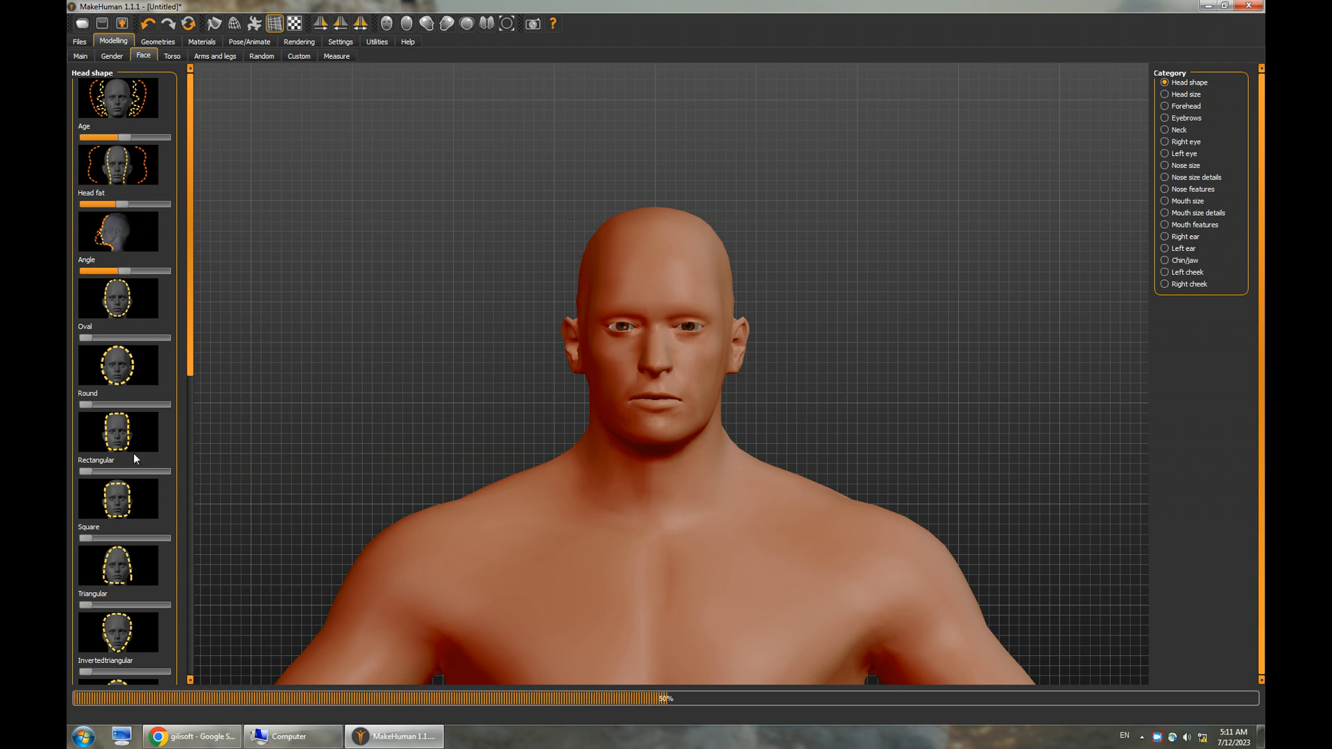
Give the head a strong inverted triangular shape, at roughly three quarters of the setting's range
drag(190, 351, 200, 459)
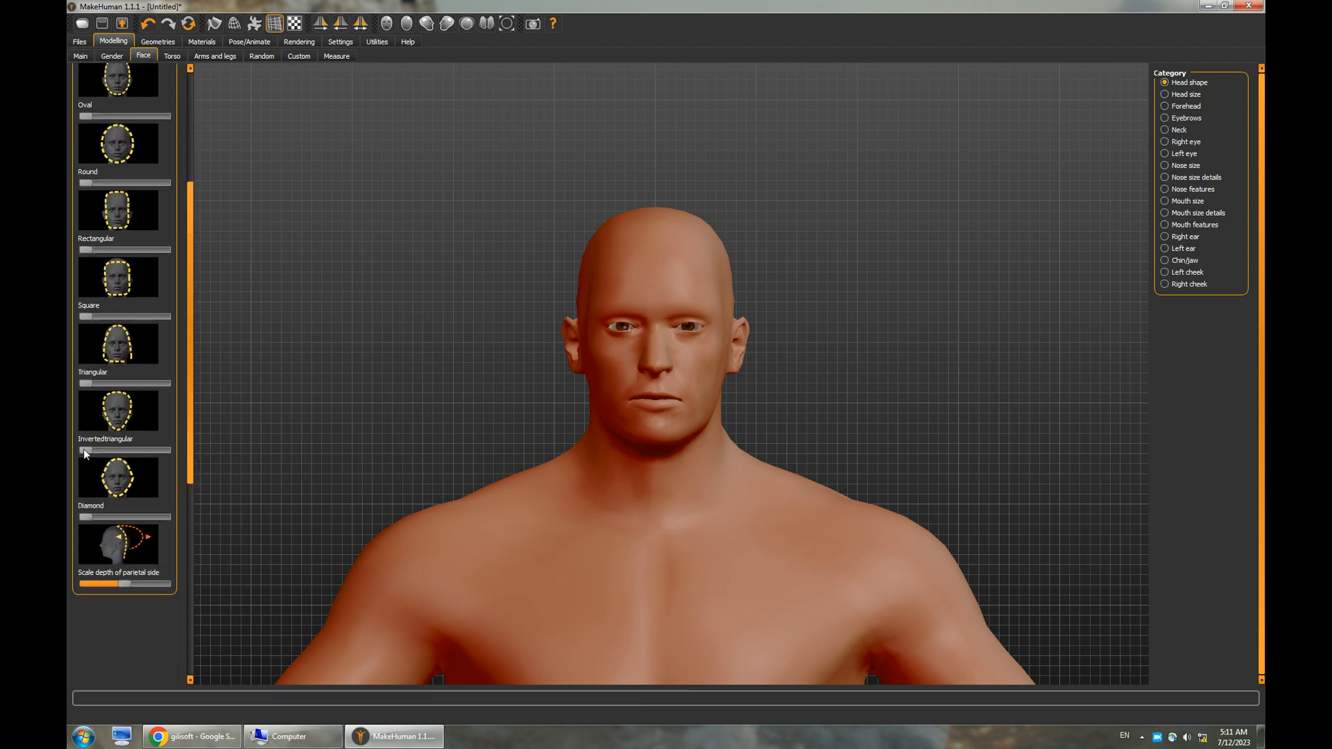
drag(84, 450, 148, 456)
mouse_move(392, 377)
mouse_down()
mouse_move(329, 372)
mouse_move(415, 381)
mouse_up()
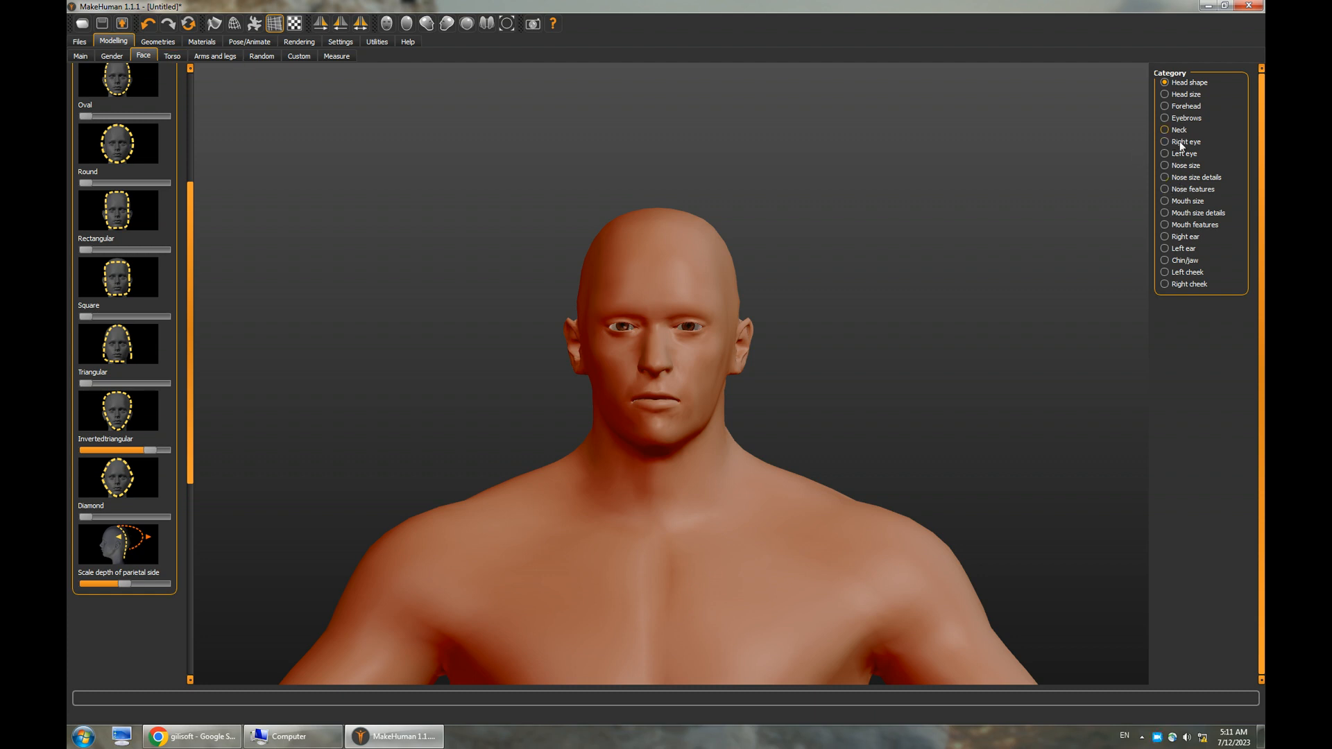
Adjust the overall nose size: moderately larger vertical scale, slightly smaller horizontal scale and slightly greater depth
click(1169, 167)
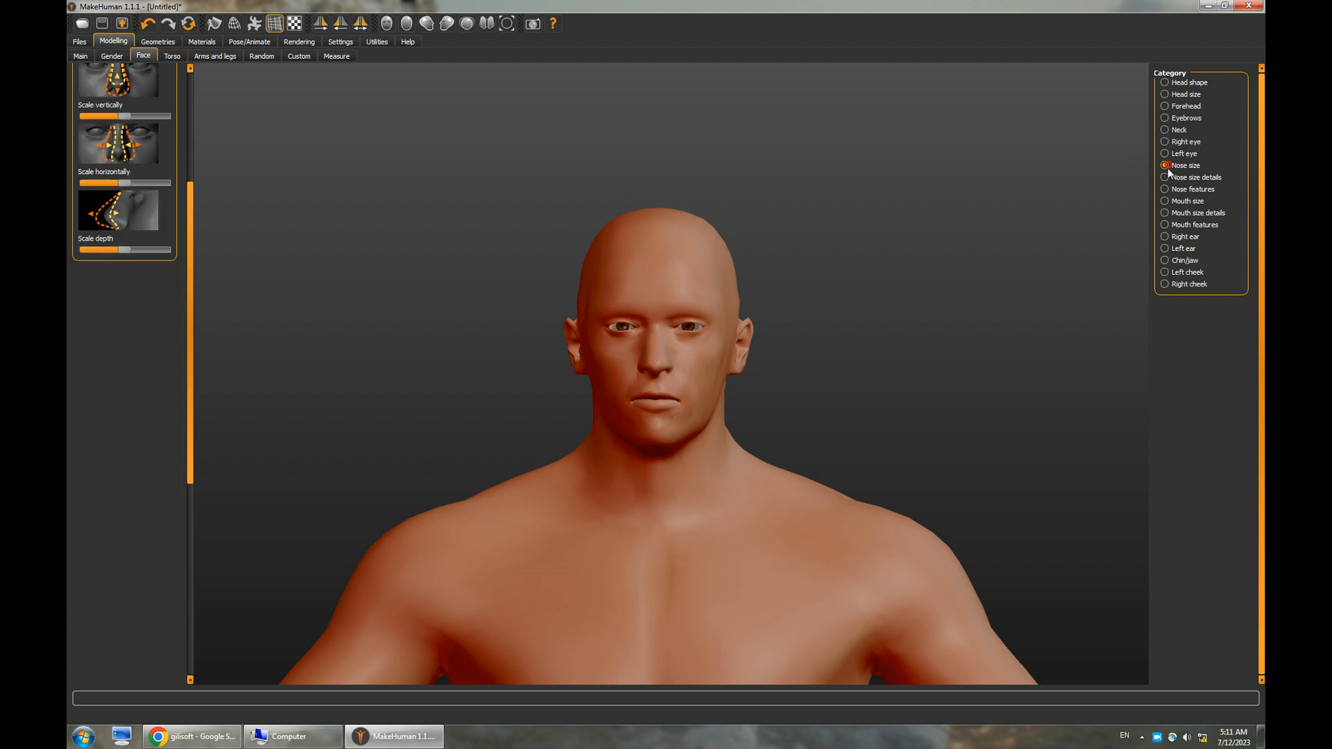
mouse_move(457, 379)
mouse_down()
mouse_move(424, 378)
mouse_move(465, 376)
mouse_up()
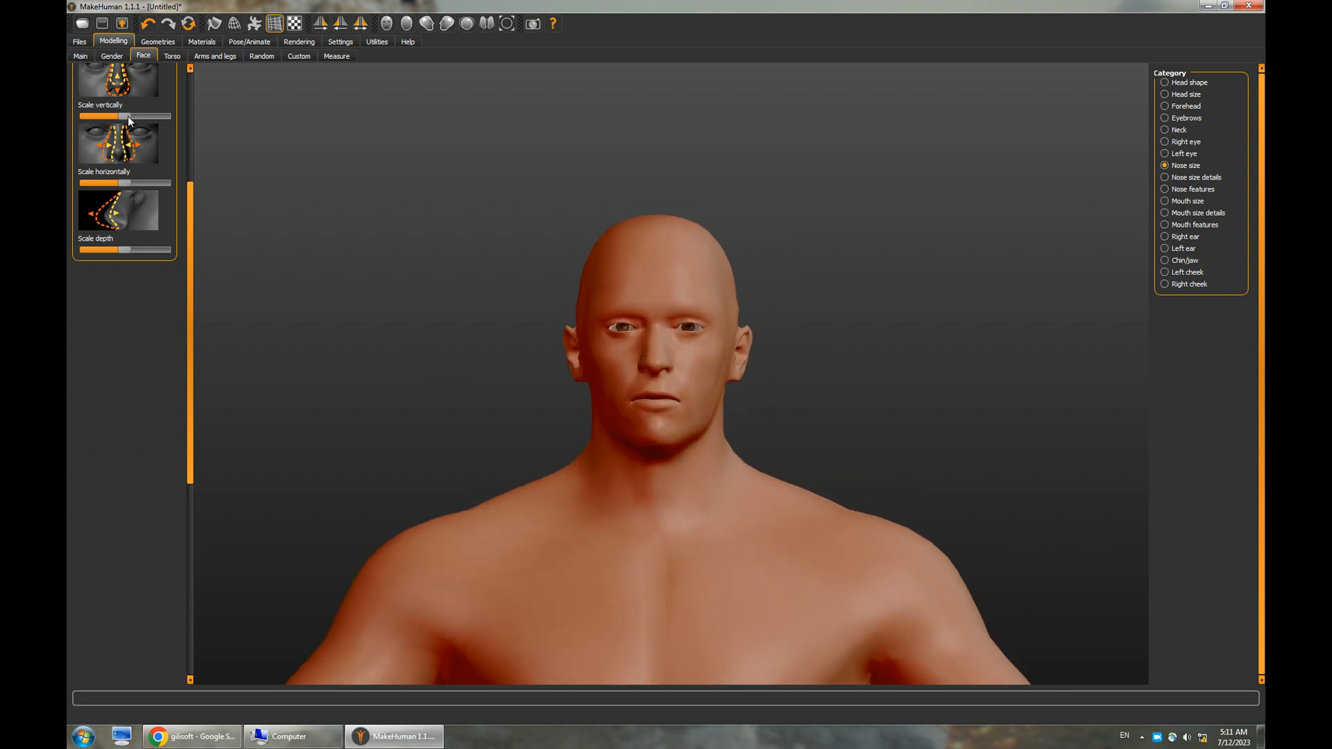
drag(128, 119, 144, 115)
drag(134, 183, 107, 183)
drag(132, 254, 127, 242)
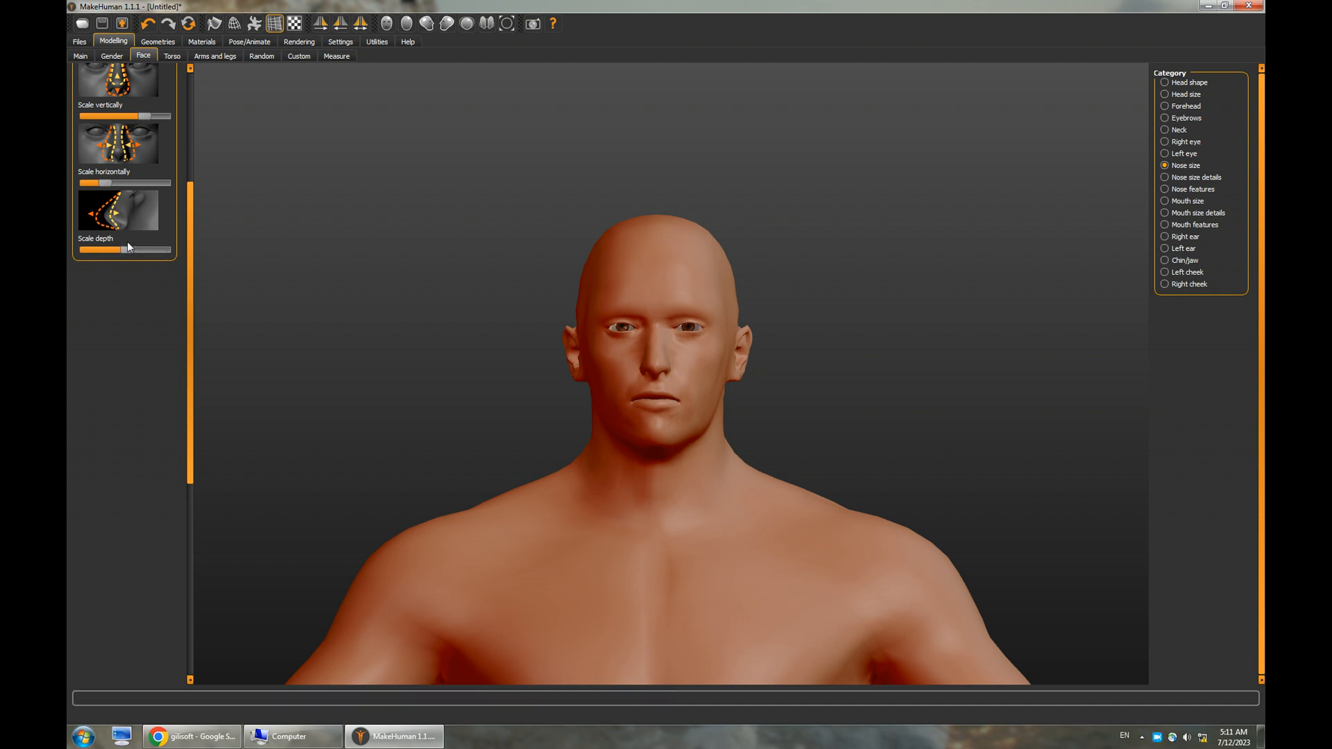
drag(516, 360, 418, 360)
click(133, 251)
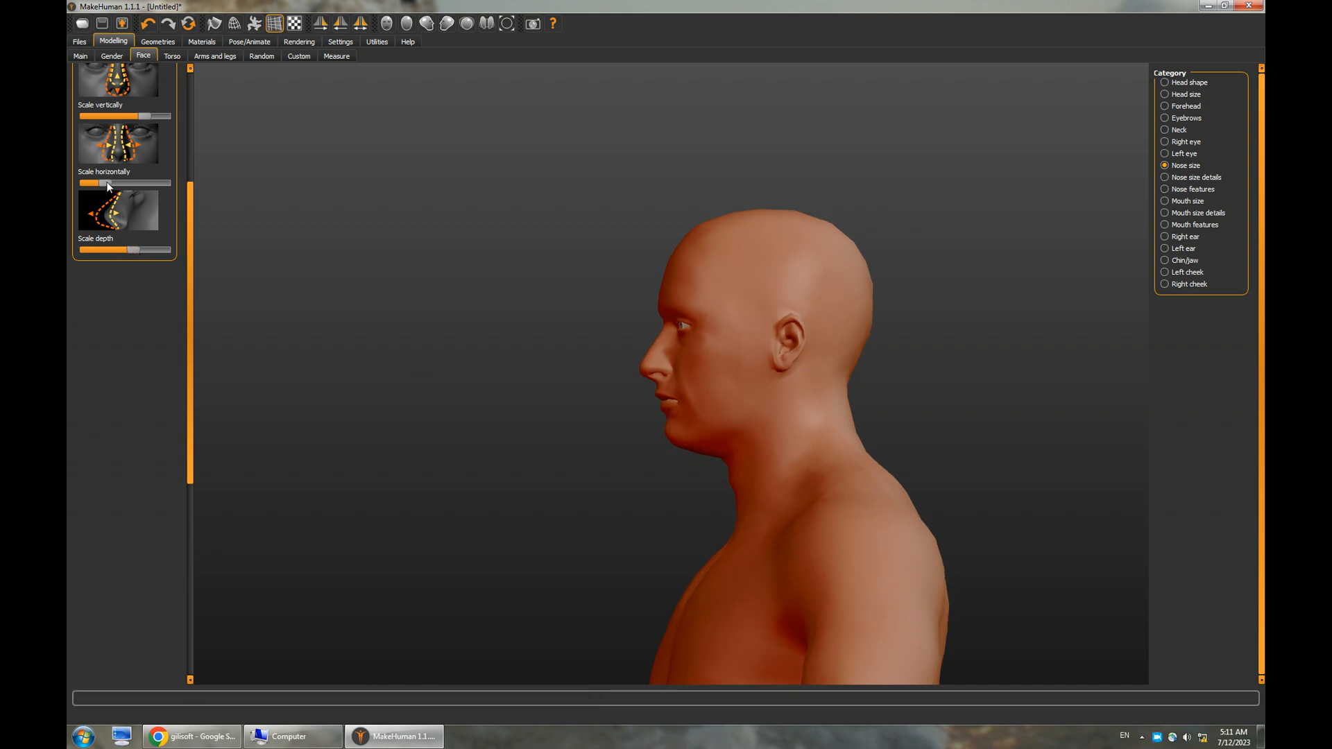
drag(108, 186, 120, 186)
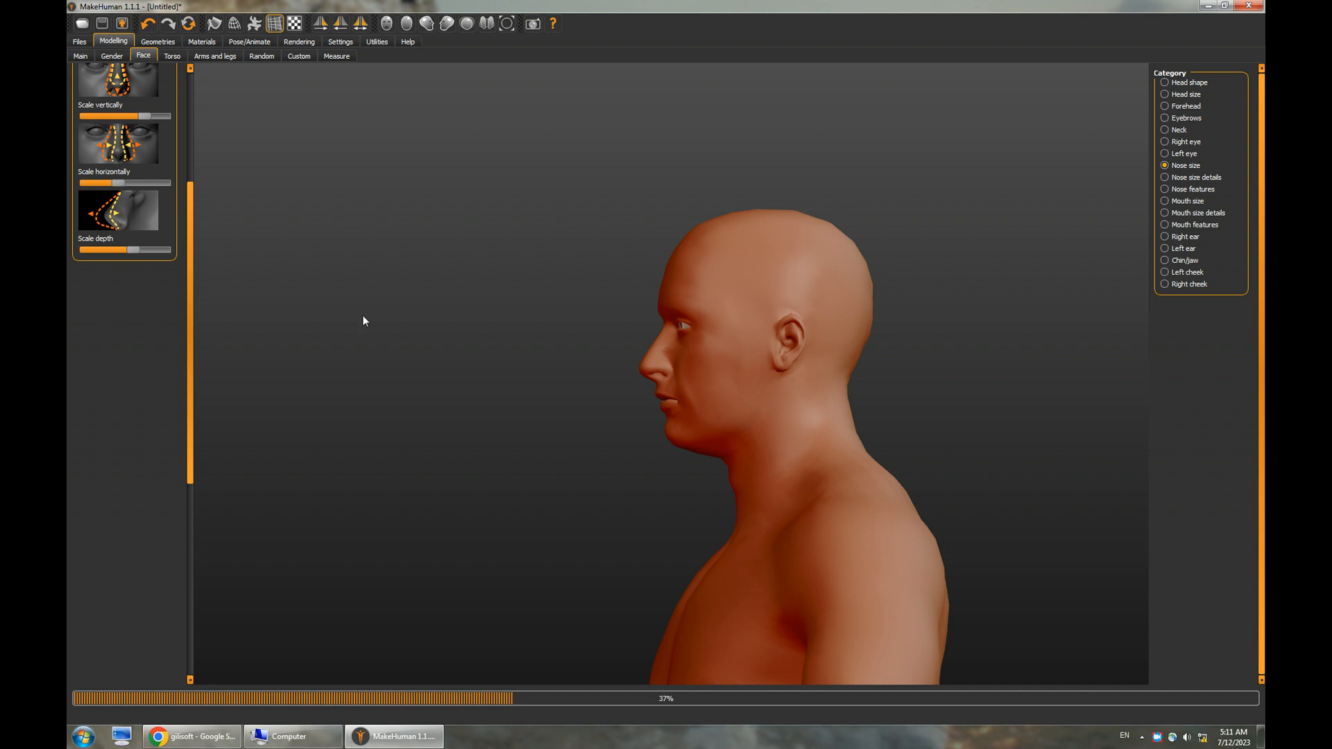
drag(470, 340, 485, 339)
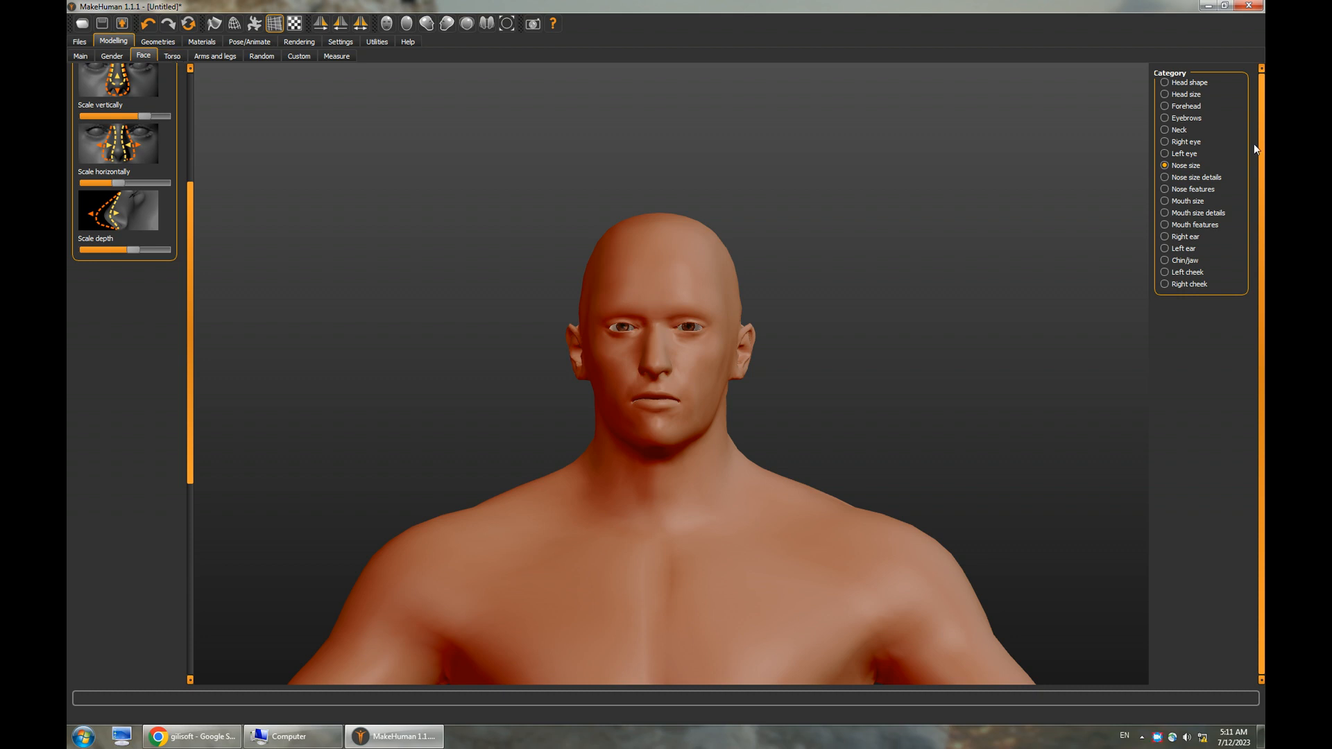
Refine the nose size details by slightly increasing scale width 3, strongly reducing scale width 2 and moderately reducing scale width 1
click(1164, 177)
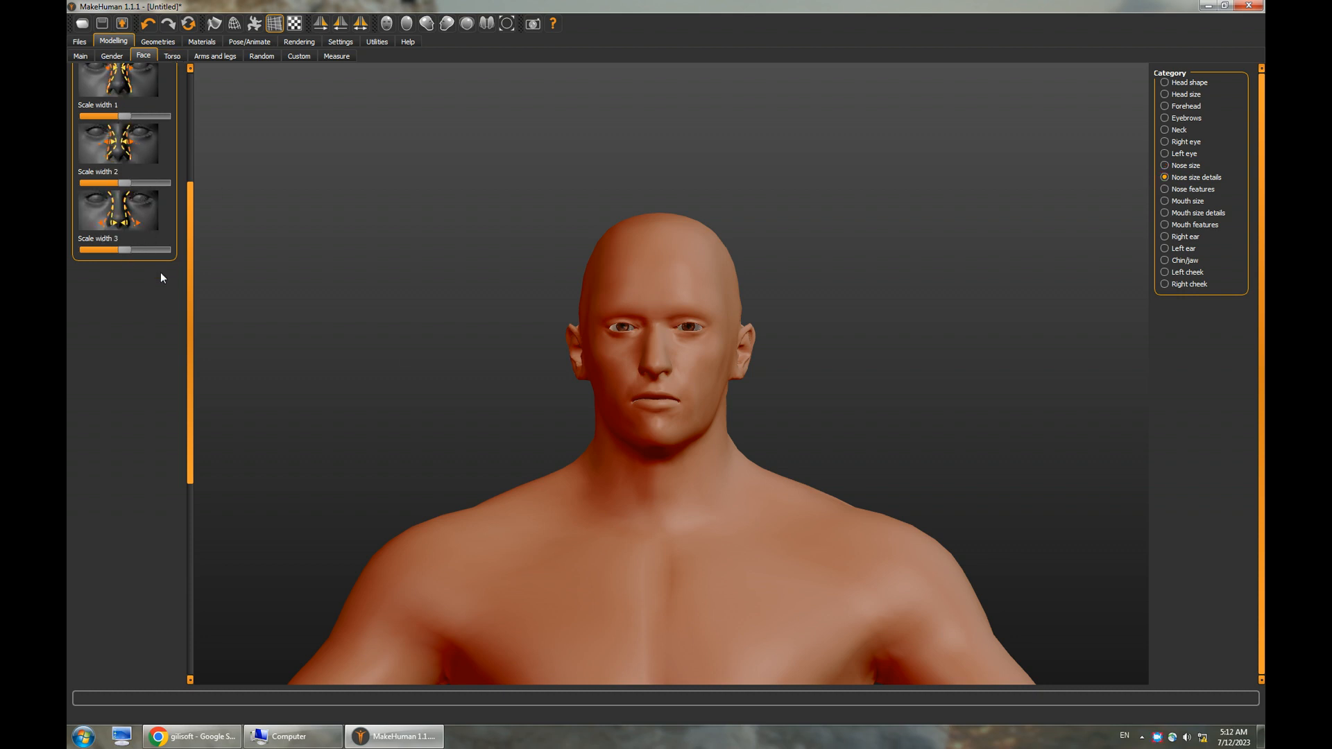
drag(405, 351, 364, 348)
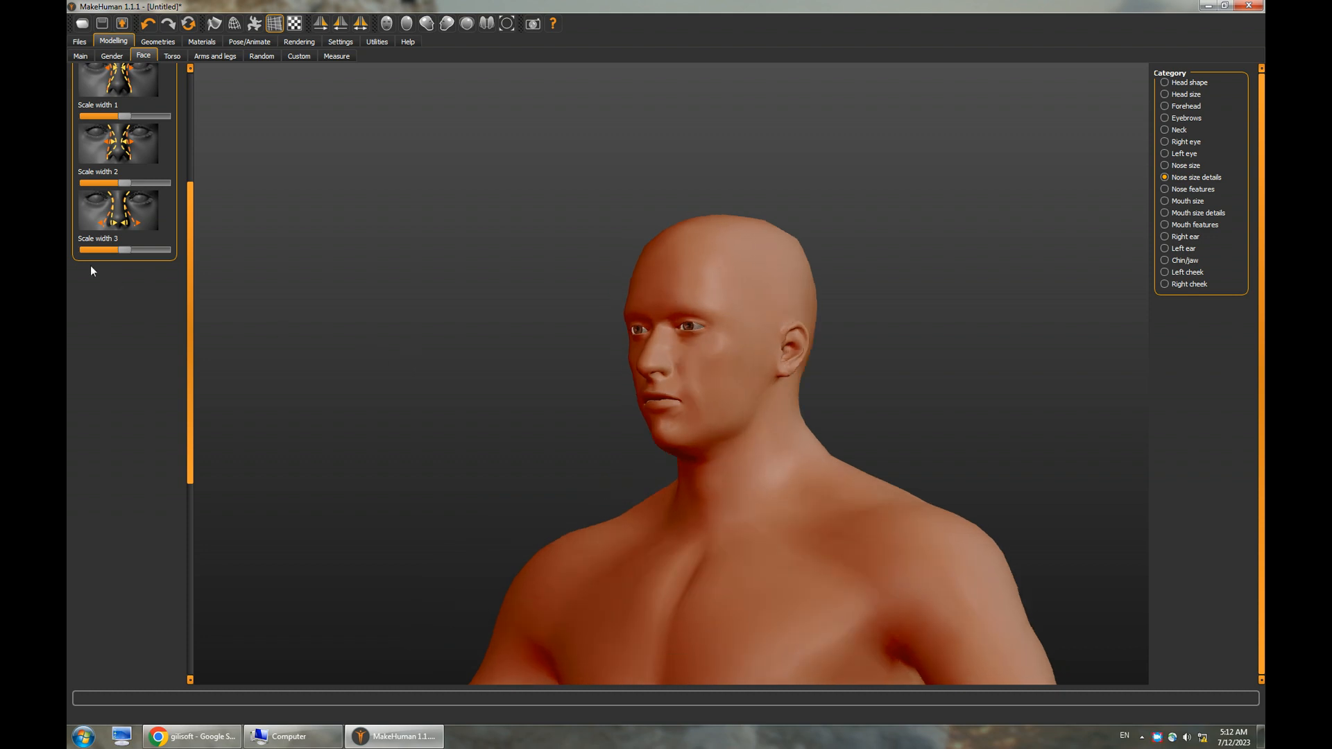
drag(125, 251, 137, 254)
drag(320, 340, 365, 347)
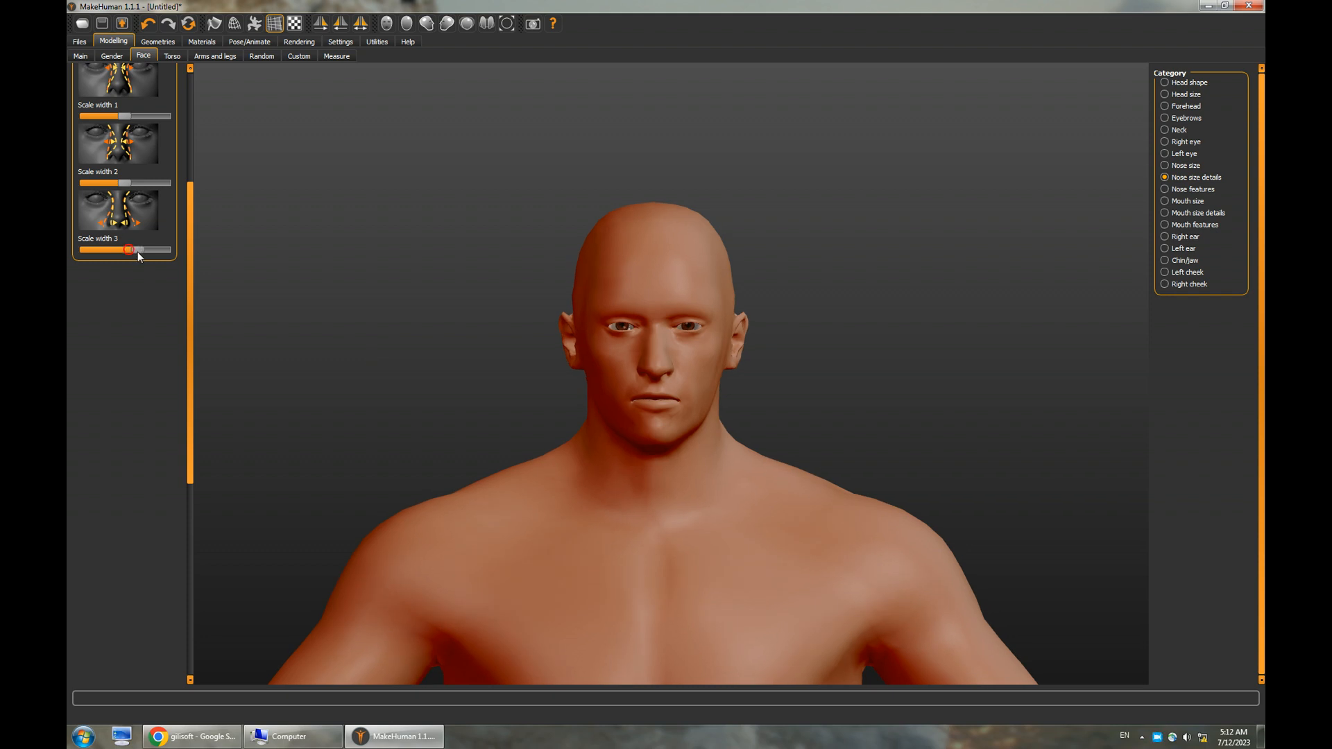
drag(133, 252, 130, 253)
drag(122, 182, 109, 183)
drag(136, 186, 98, 186)
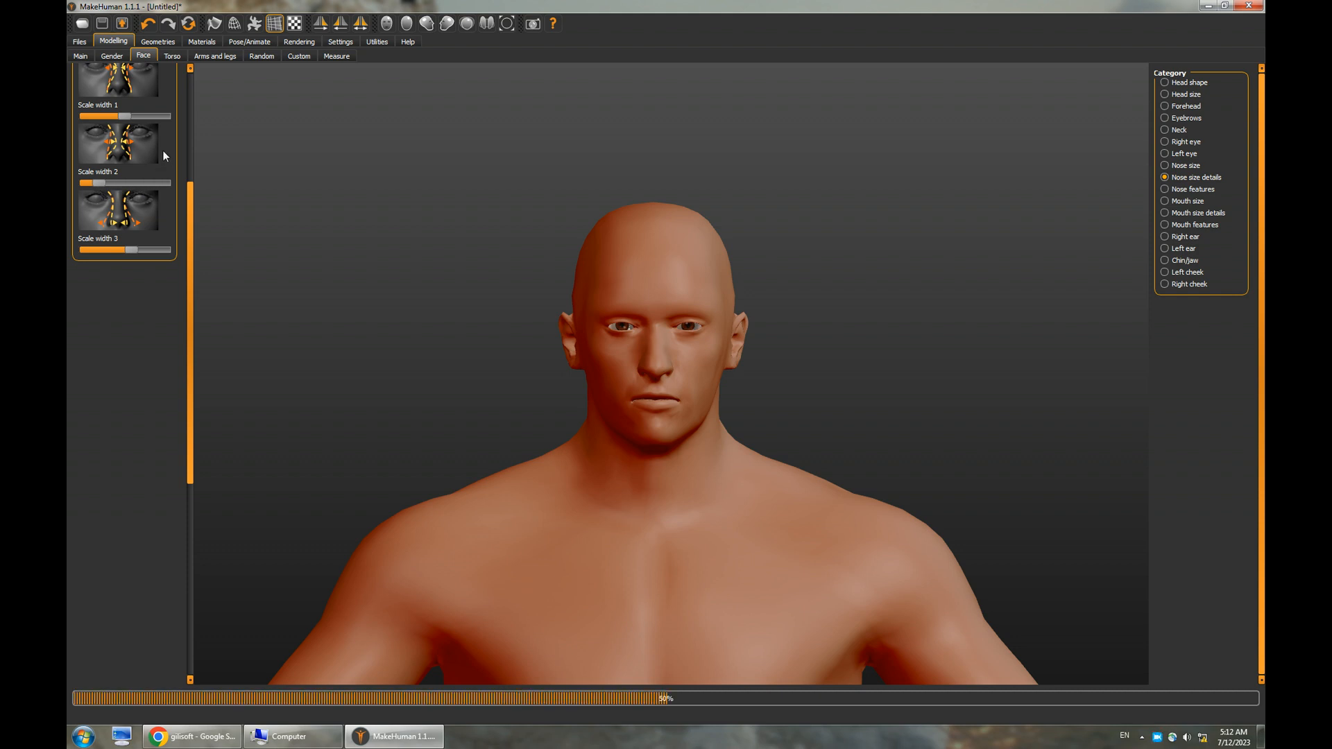
drag(129, 115, 109, 131)
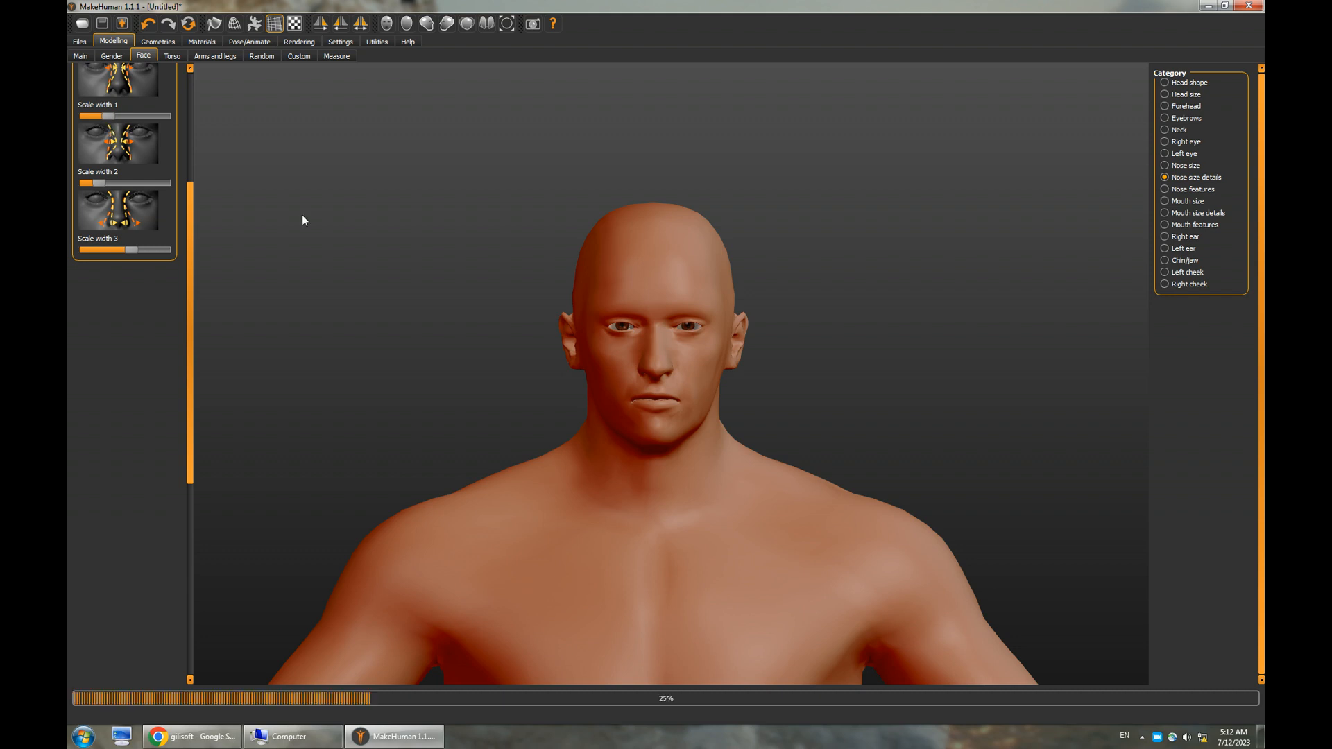
Reposition the mouth slightly higher and reduce its depth position moderately, leaving it nearly centred horizontally
click(1176, 187)
mouse_move(914, 366)
mouse_down()
mouse_move(824, 360)
mouse_move(924, 366)
mouse_move(919, 355)
mouse_move(898, 375)
mouse_up()
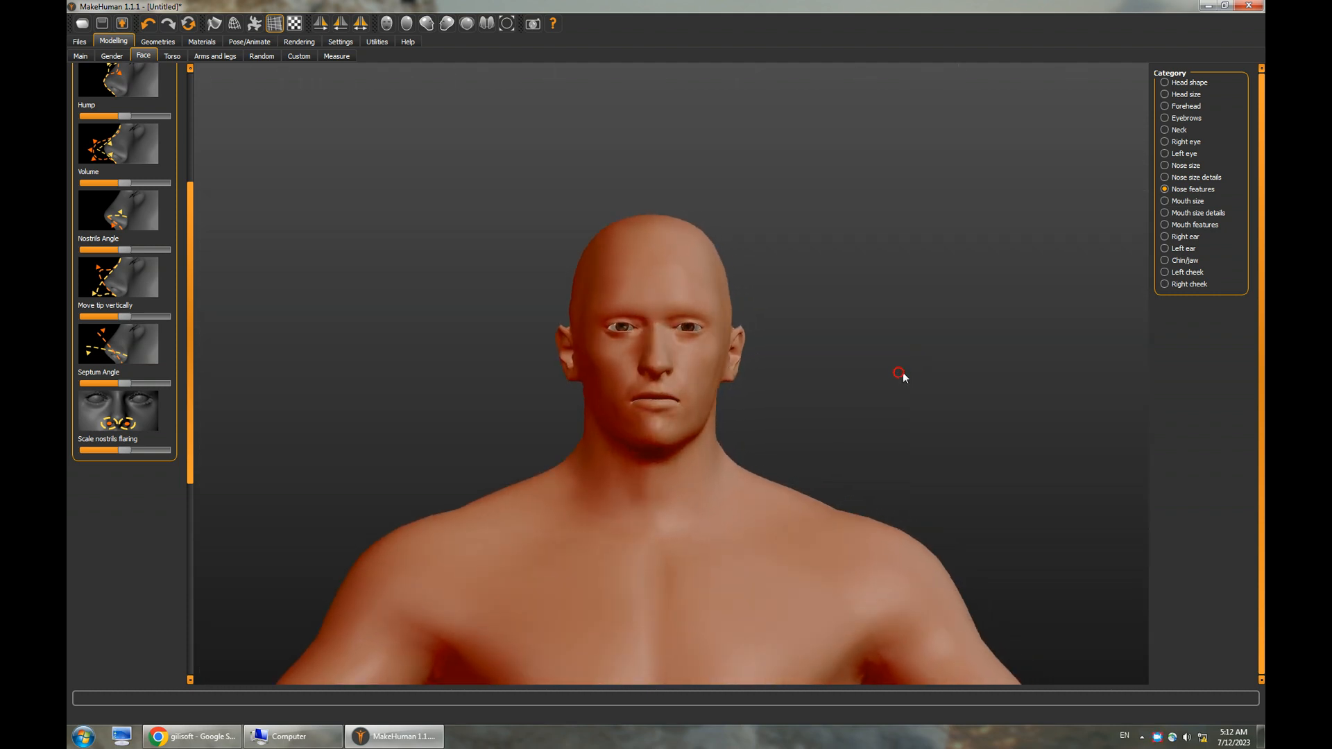
click(1164, 202)
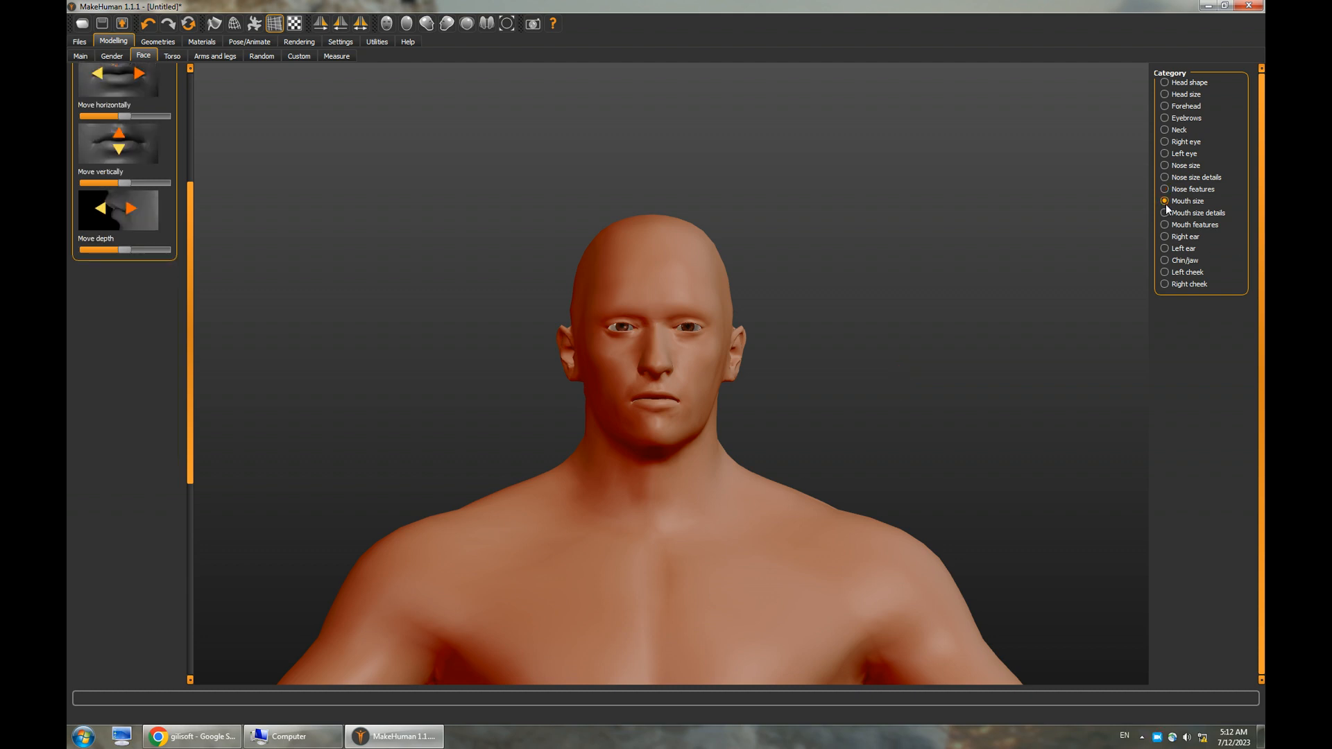
drag(125, 182, 136, 186)
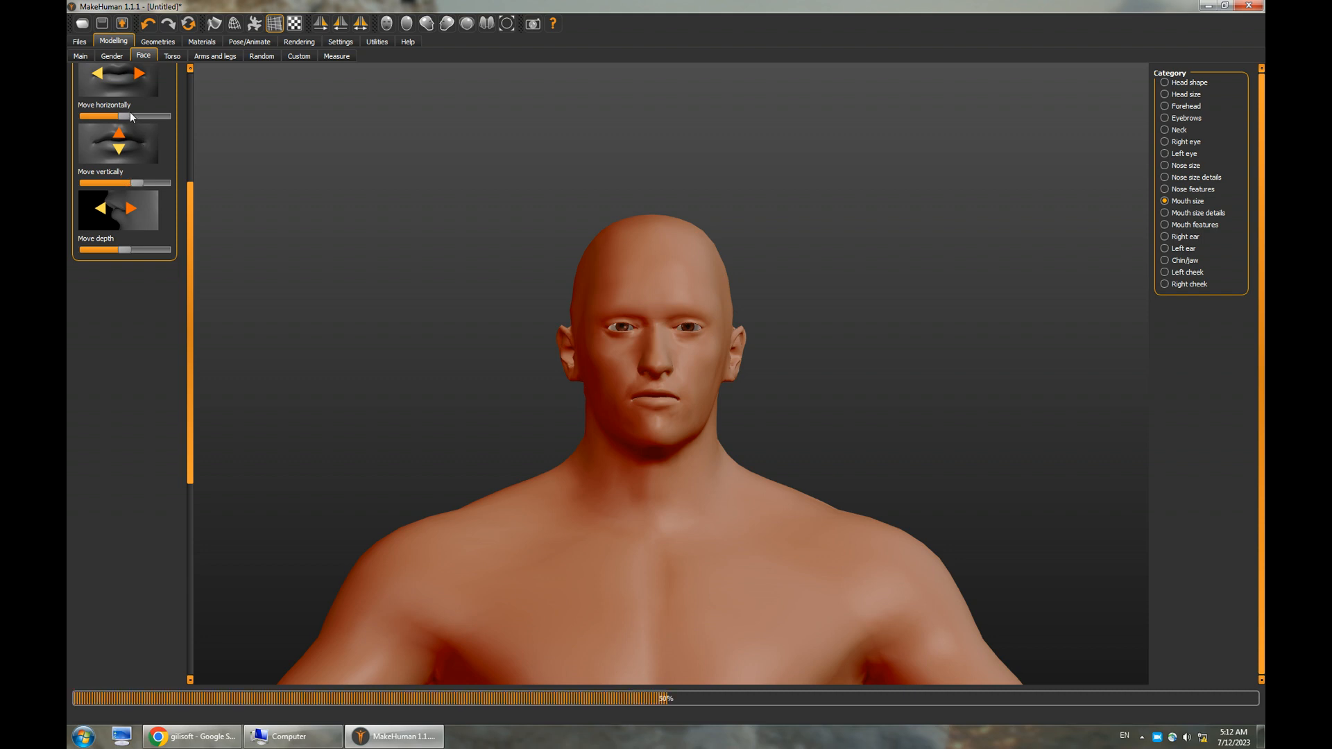
mouse_move(129, 116)
mouse_down()
mouse_move(150, 119)
mouse_move(126, 124)
mouse_up()
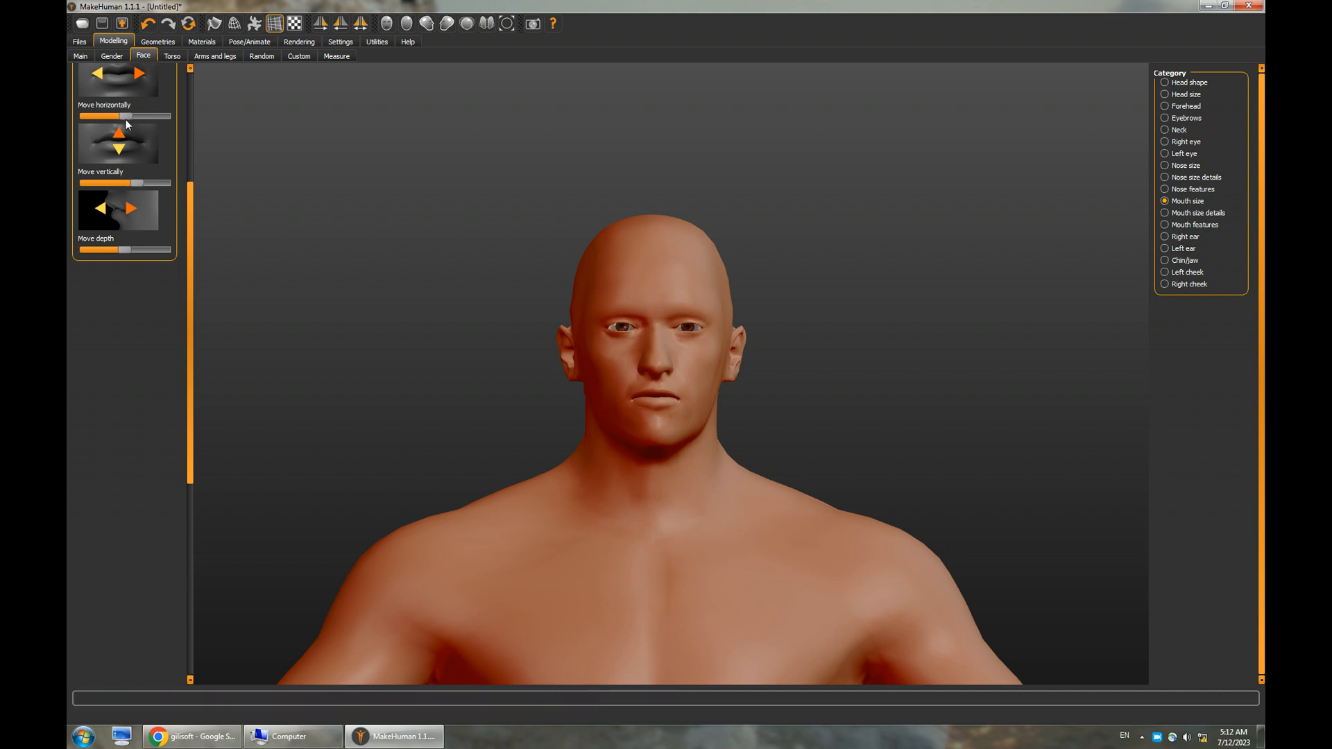
mouse_move(336, 352)
mouse_down()
mouse_move(292, 365)
mouse_move(248, 356)
mouse_up()
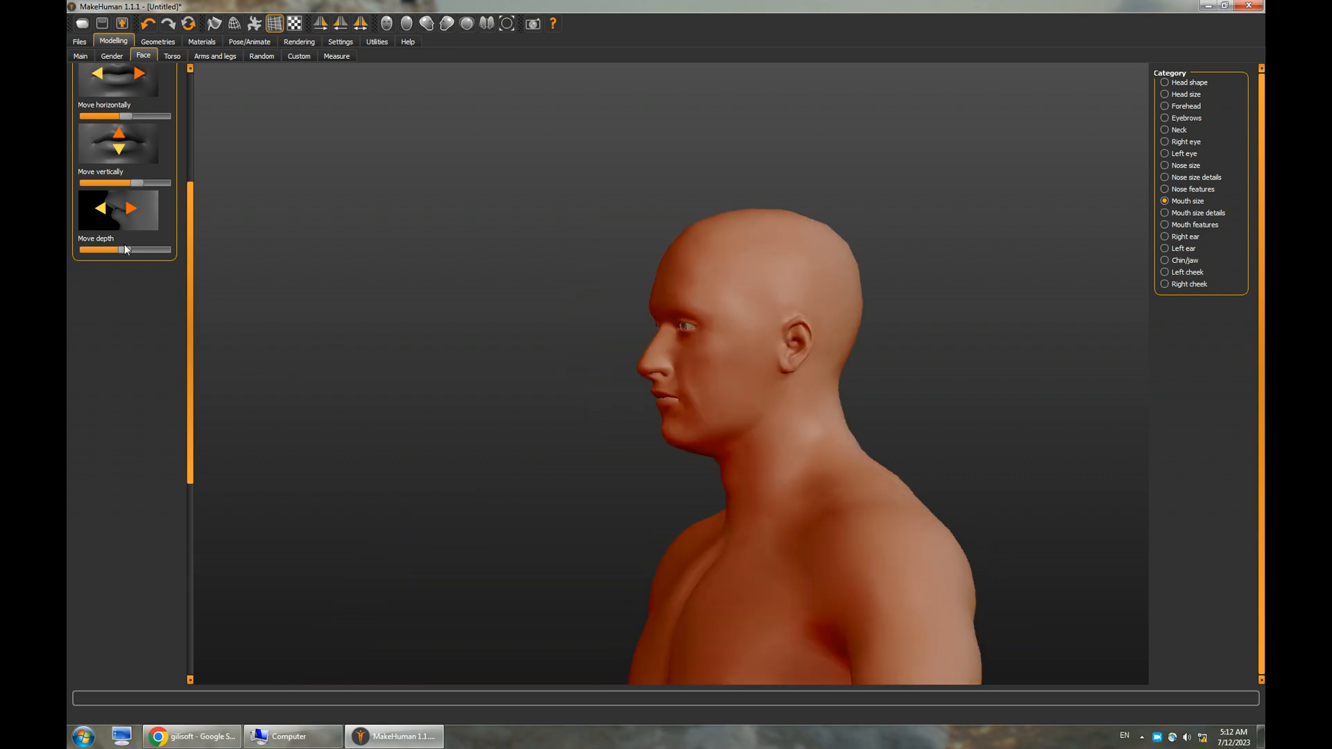
drag(123, 249, 107, 253)
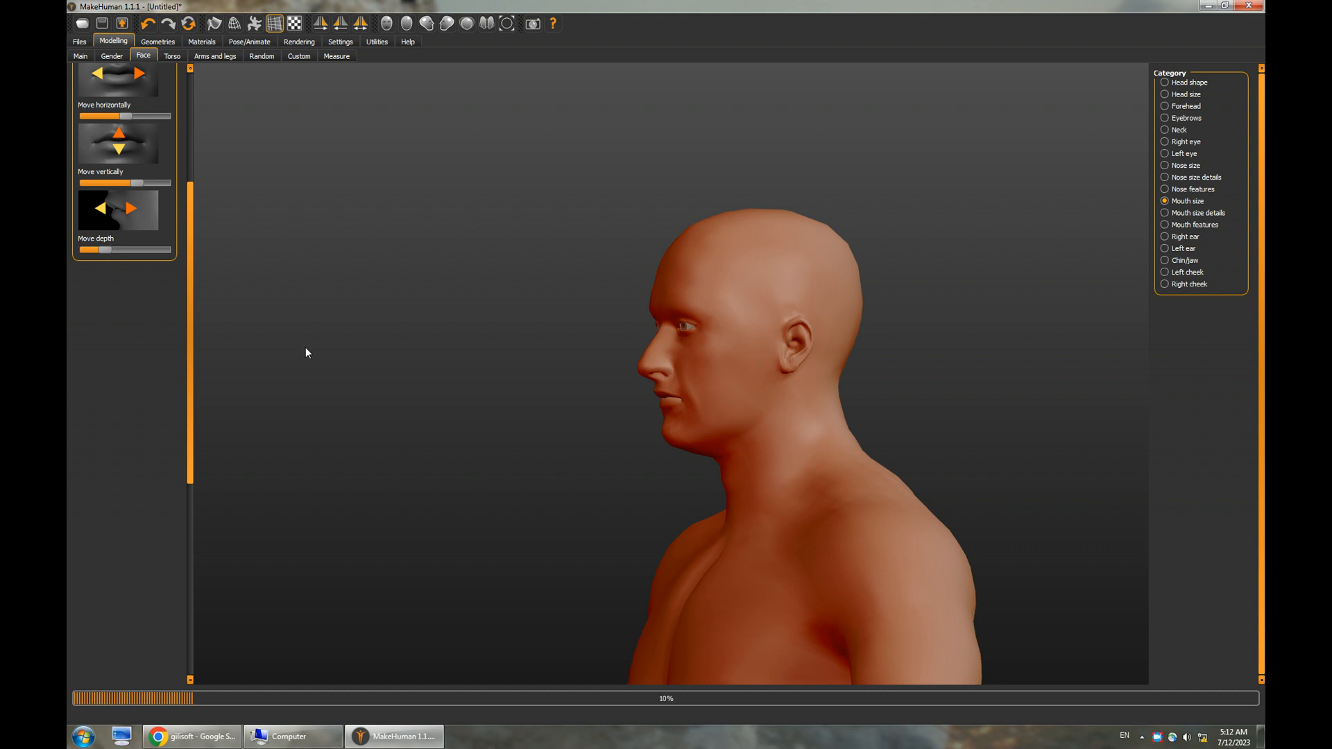
click(380, 397)
drag(428, 399, 465, 396)
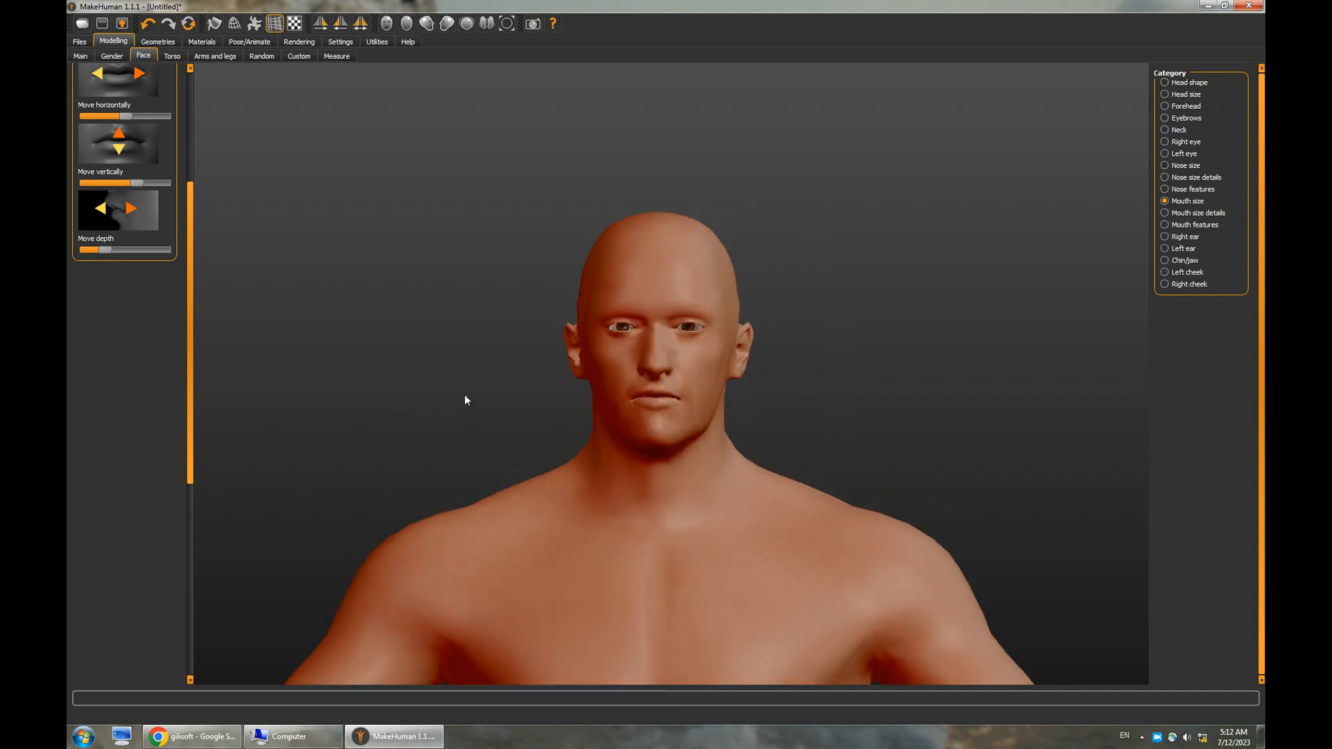
Widen the upper lip slightly and narrow the Cupid's bow a little in the mouth size details
click(1166, 214)
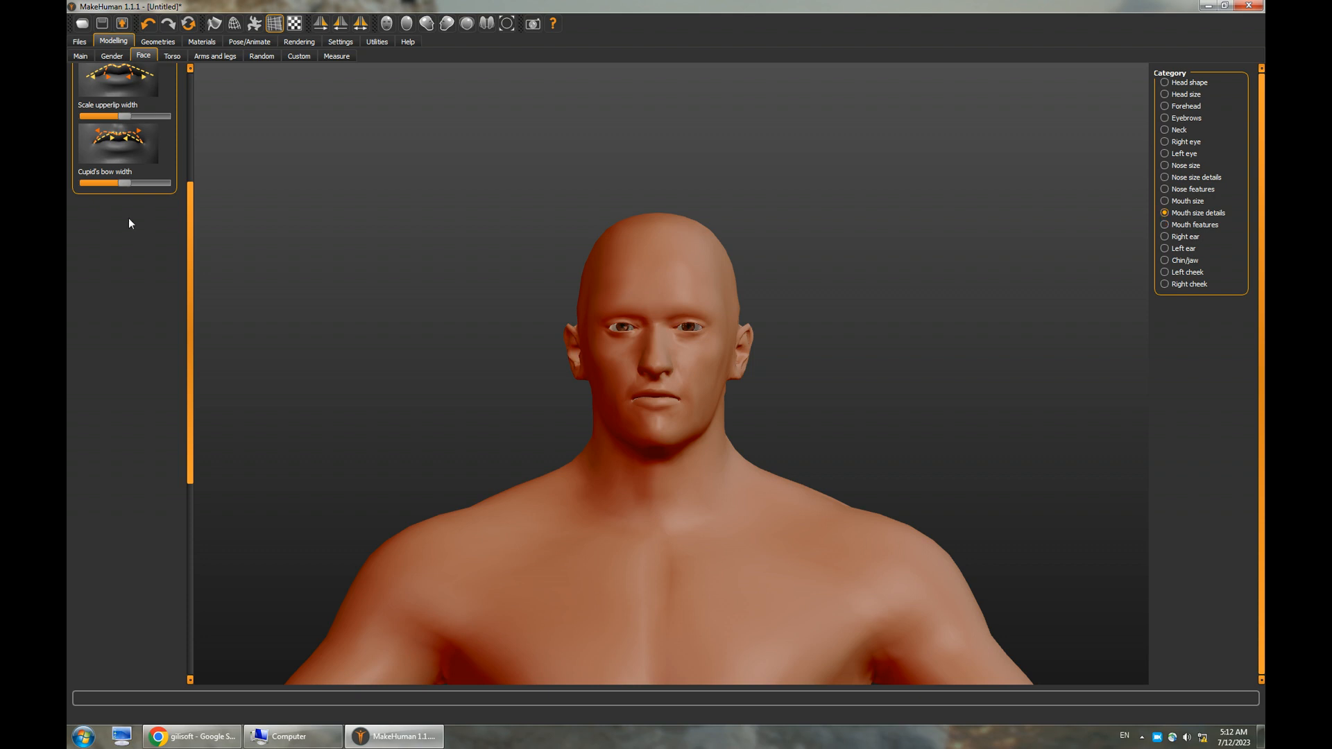
drag(125, 117, 136, 119)
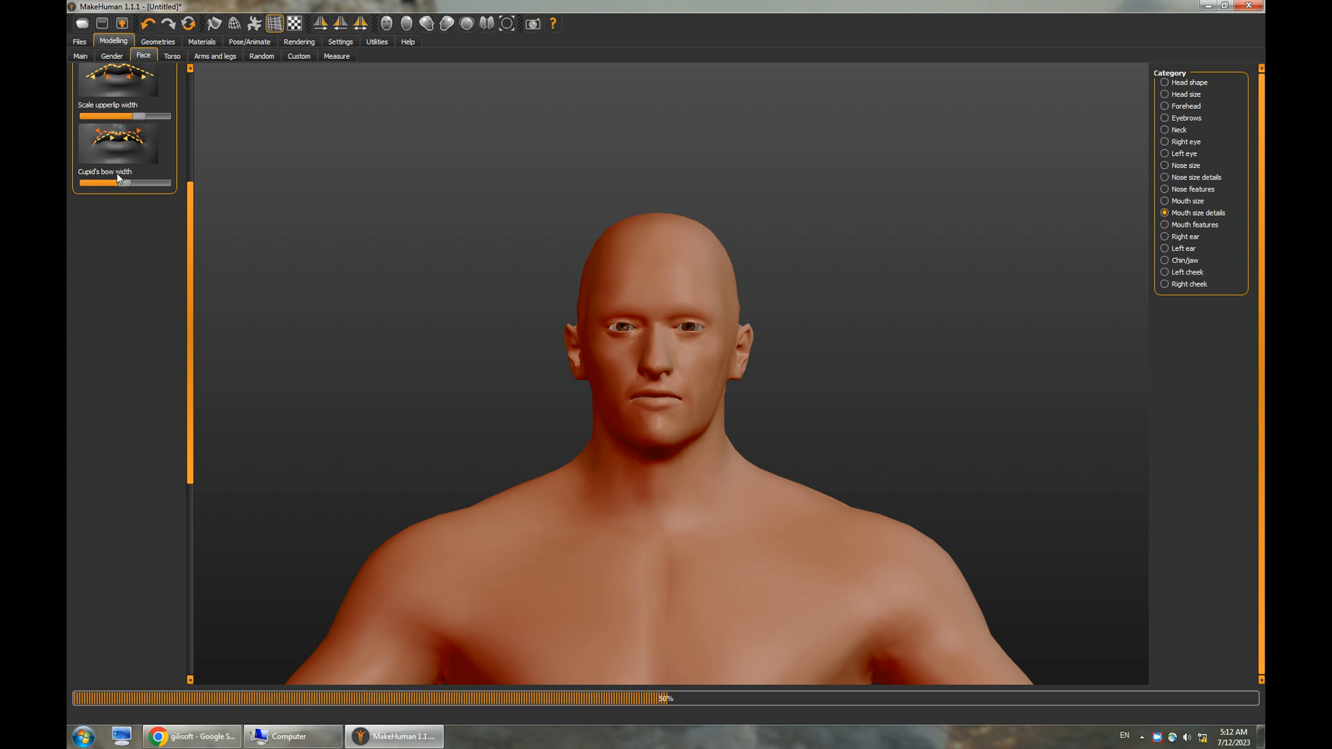
drag(129, 182, 117, 194)
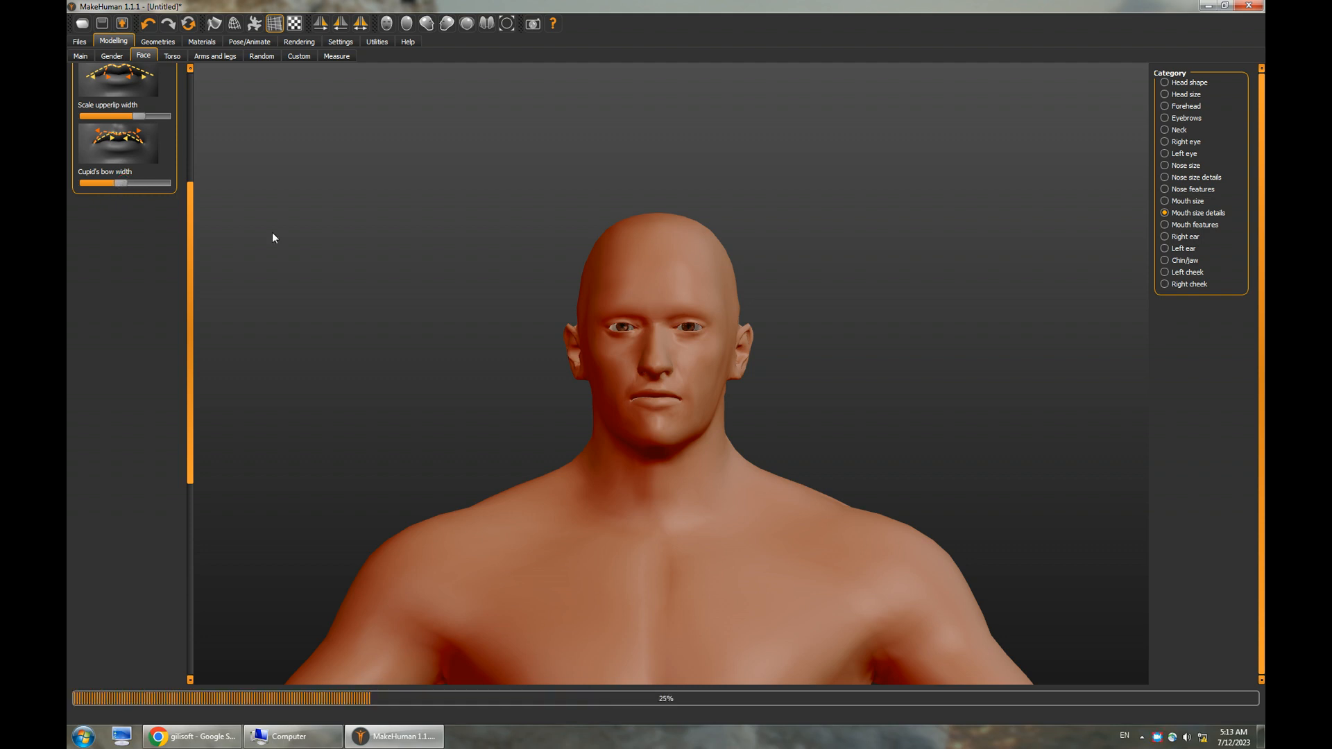
Raise the vertical position of the mouth corners slightly in the mouth features
mouse_move(426, 338)
mouse_down()
mouse_move(358, 357)
mouse_move(327, 313)
mouse_move(331, 343)
mouse_move(417, 357)
mouse_move(425, 346)
mouse_up()
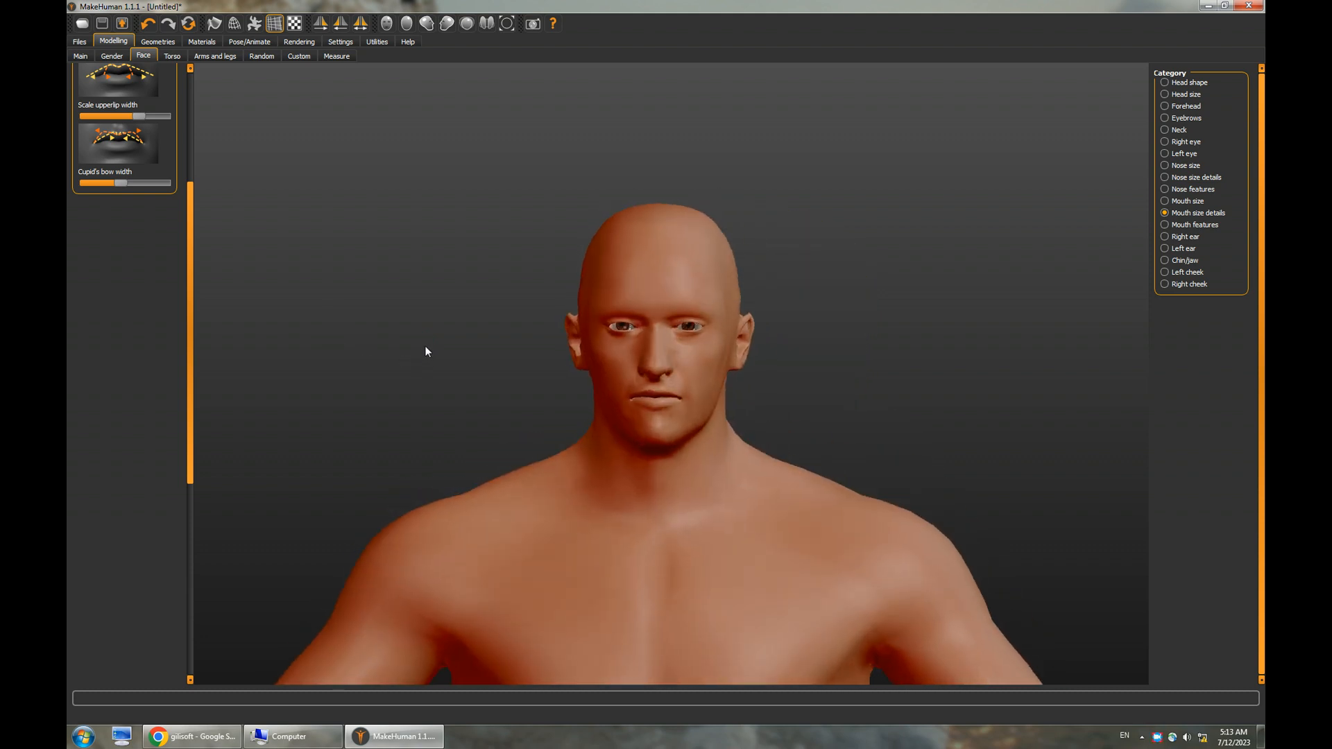
click(1165, 224)
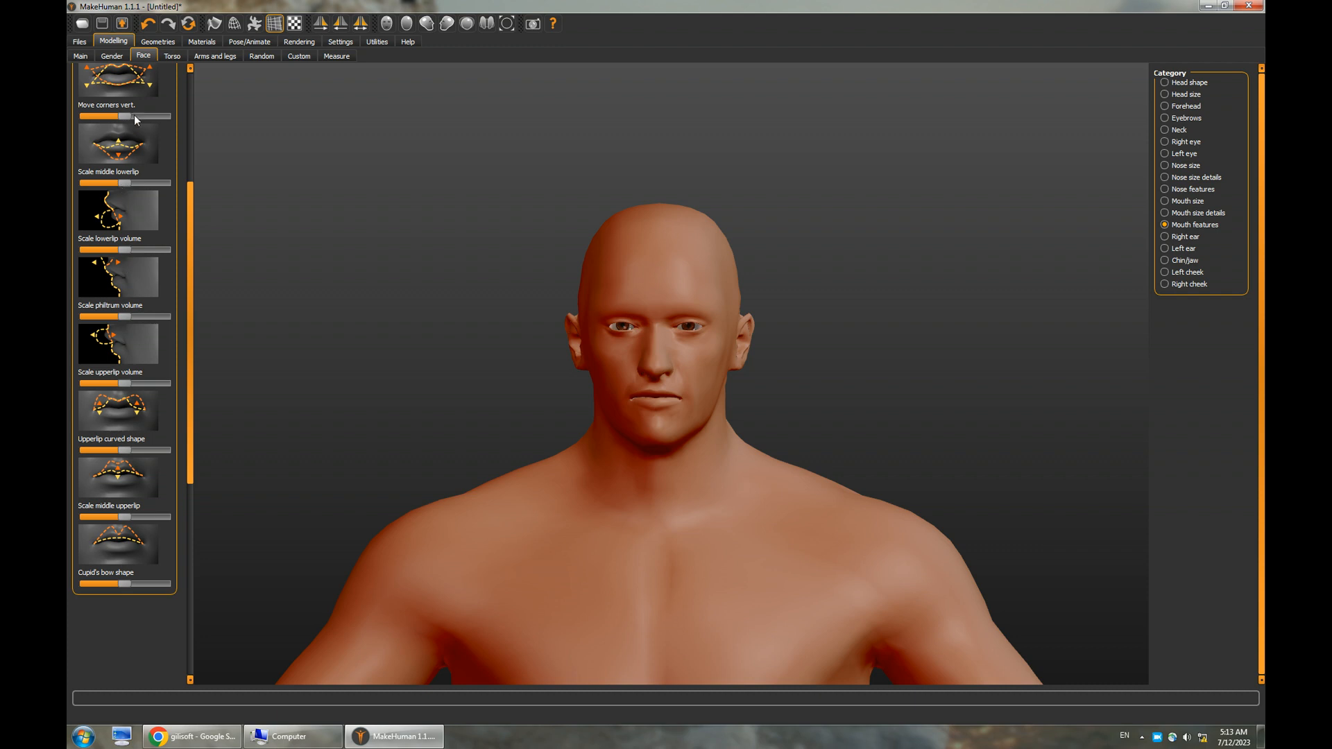
drag(126, 120, 140, 118)
mouse_move(402, 331)
mouse_down()
mouse_move(416, 333)
mouse_move(385, 326)
mouse_up()
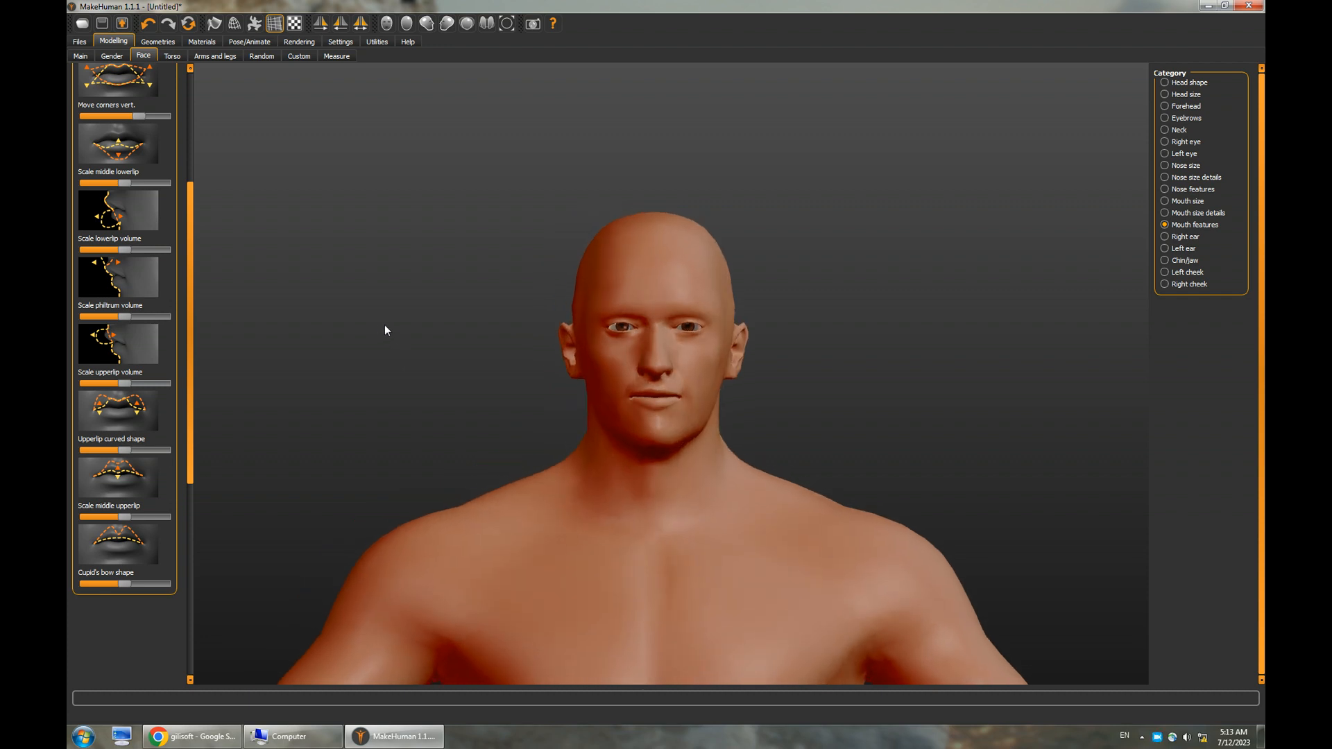
Apply the Young caucasian male skin material to the character
click(155, 42)
click(374, 300)
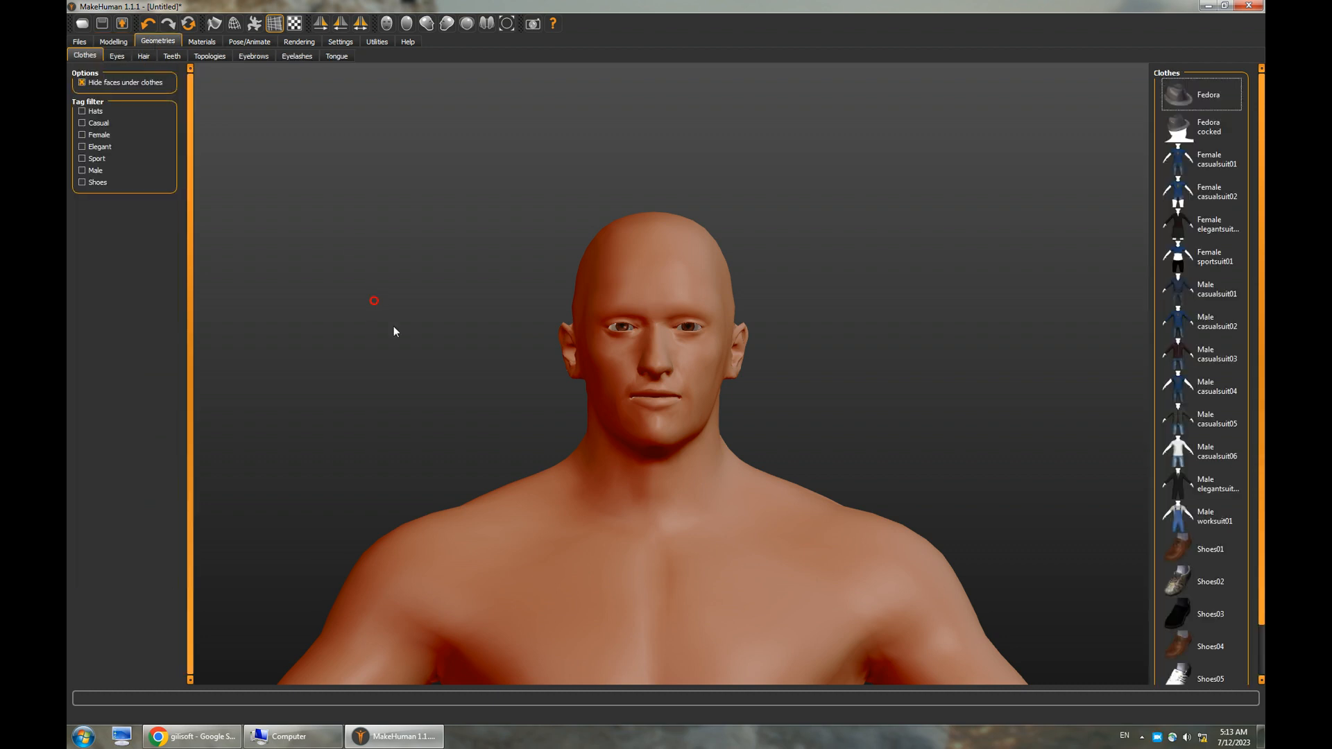
scroll(406, 333, down, 4)
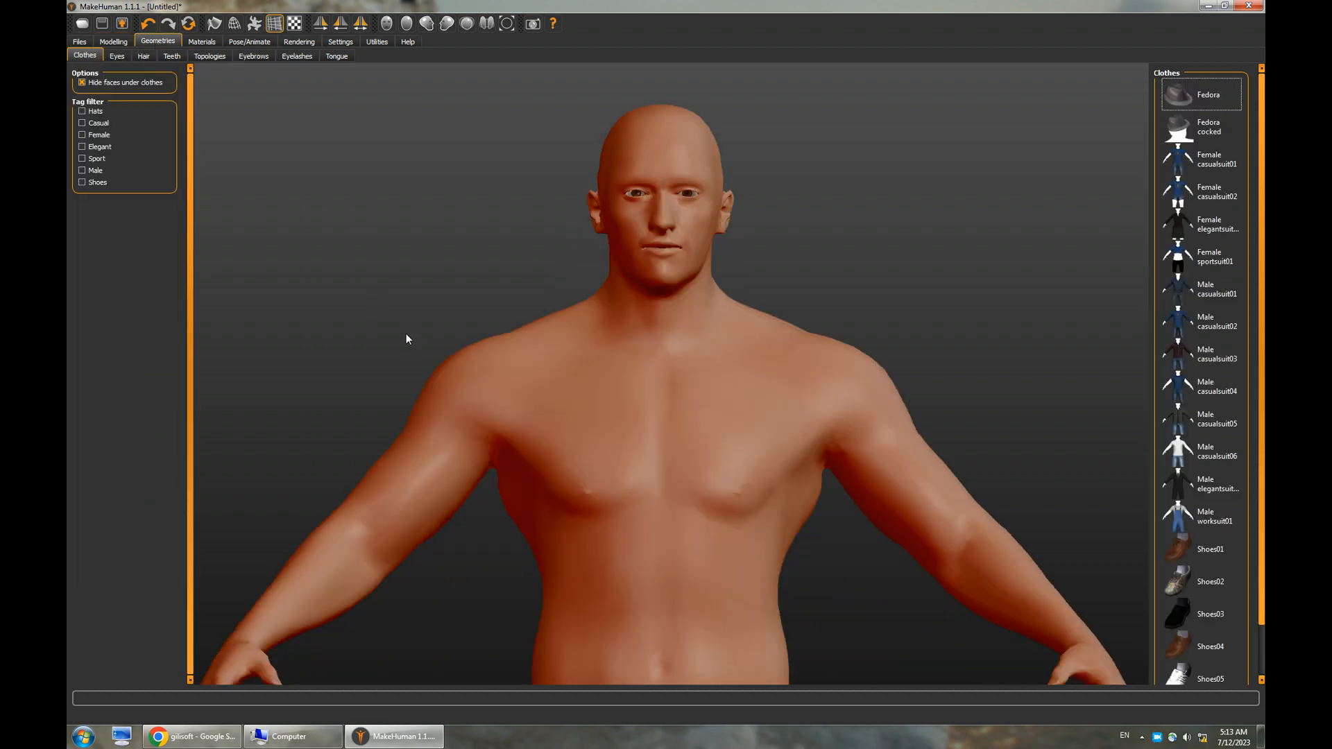
scroll(406, 333, down, 5)
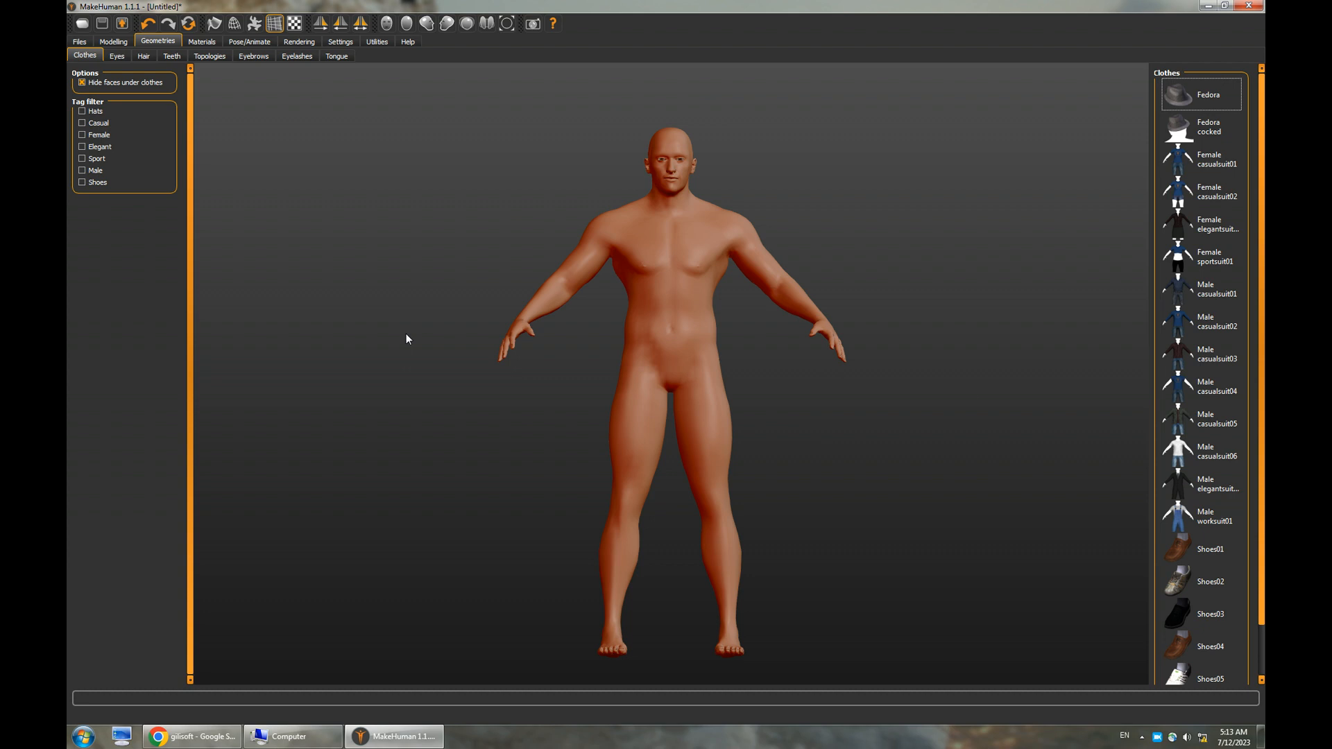
click(203, 42)
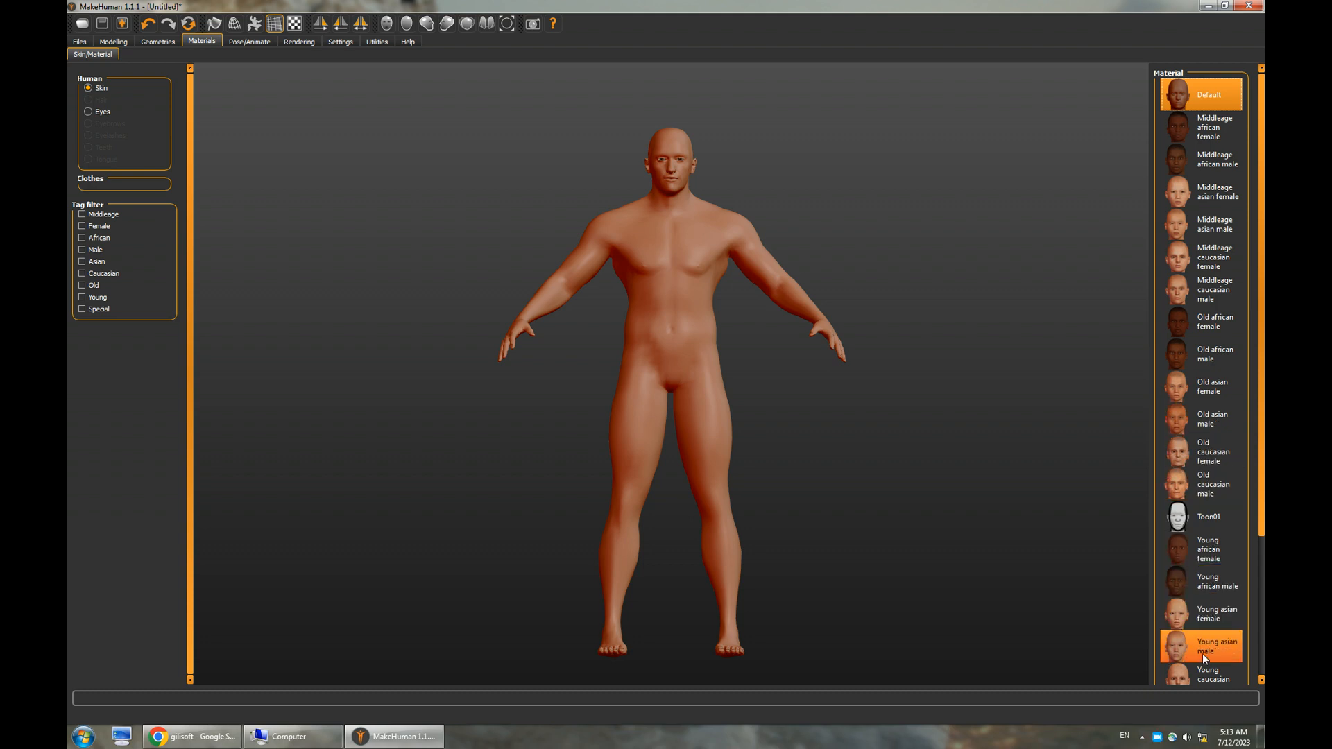
drag(1262, 523, 1264, 678)
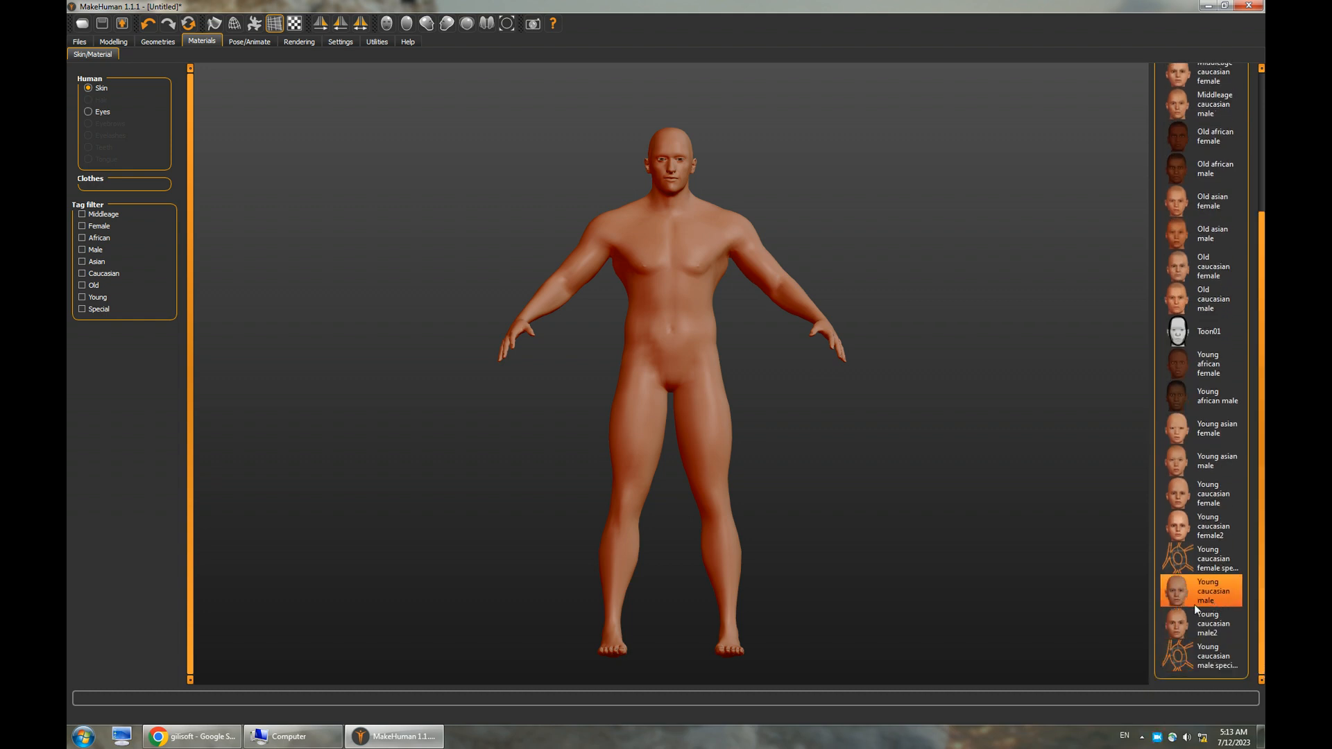
click(1210, 598)
drag(896, 561, 889, 561)
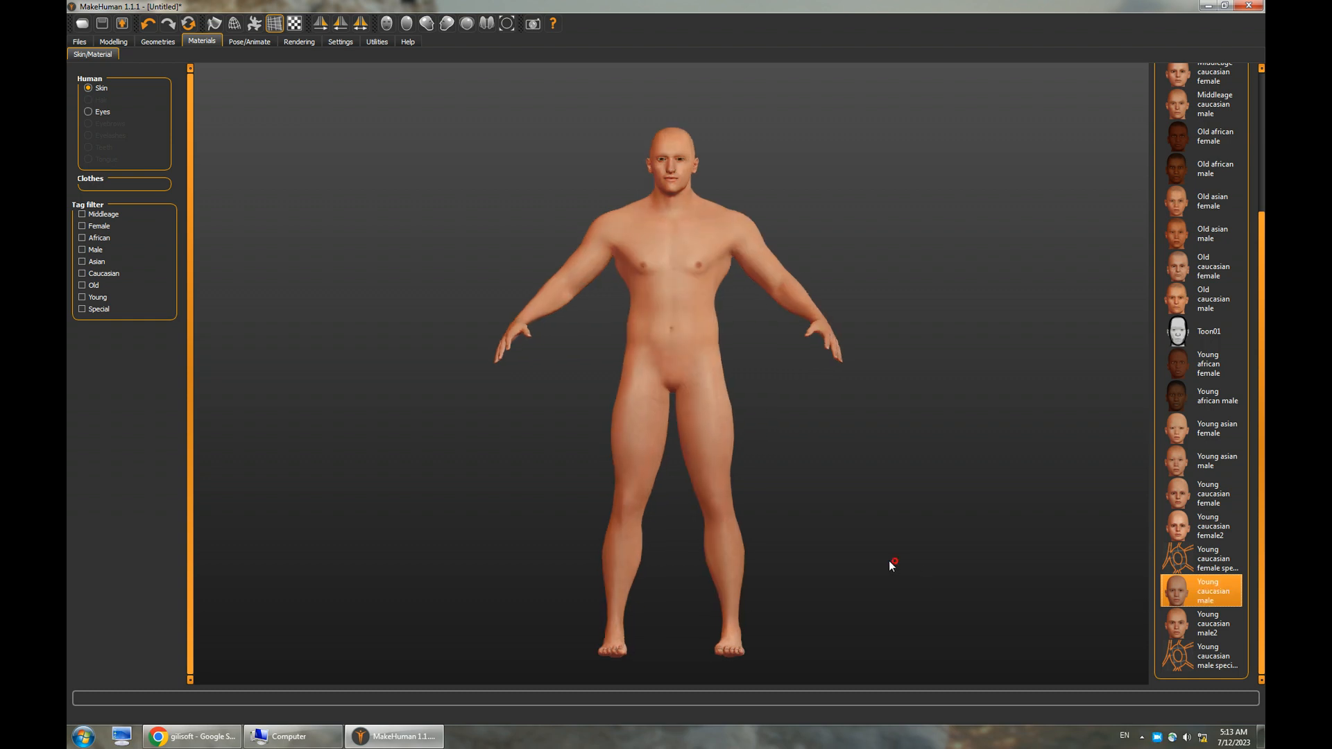
Try the Young caucasian male2 and Young african male skins and return to Young caucasian male
click(1199, 625)
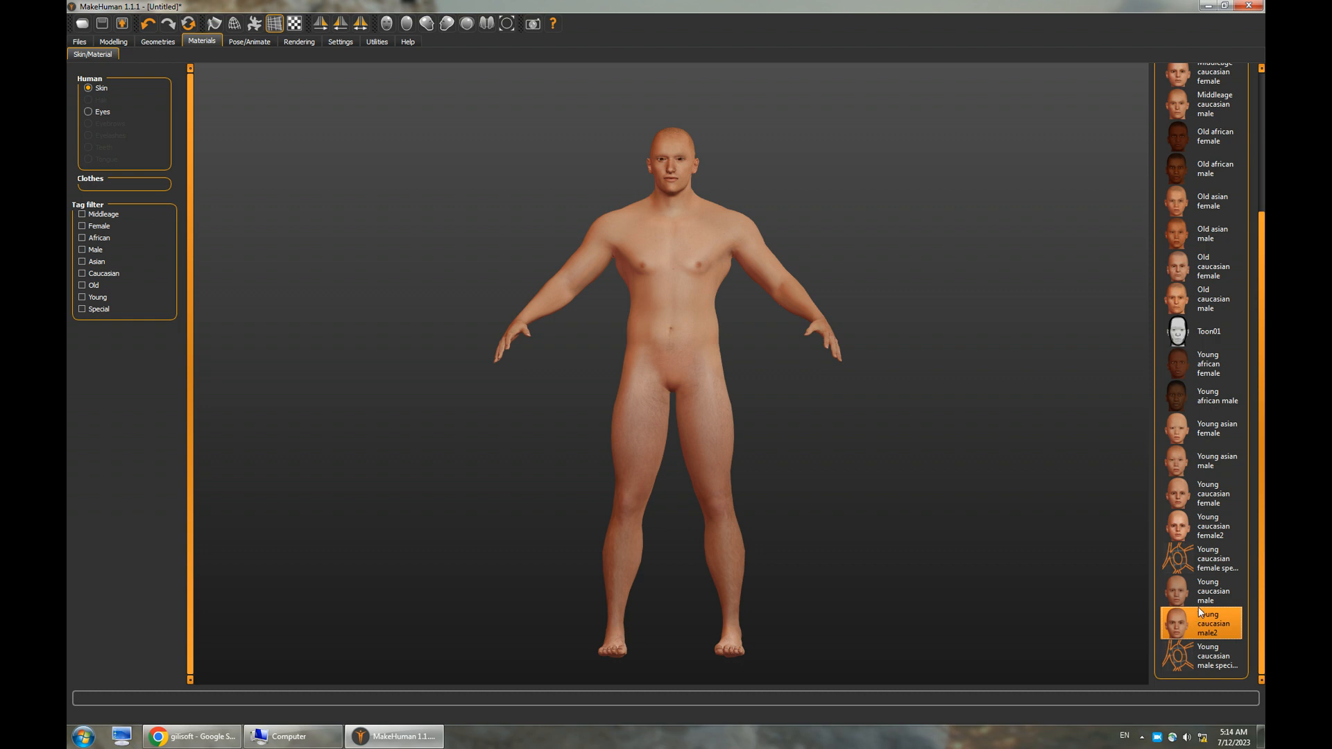
click(1189, 594)
drag(1001, 594, 1003, 594)
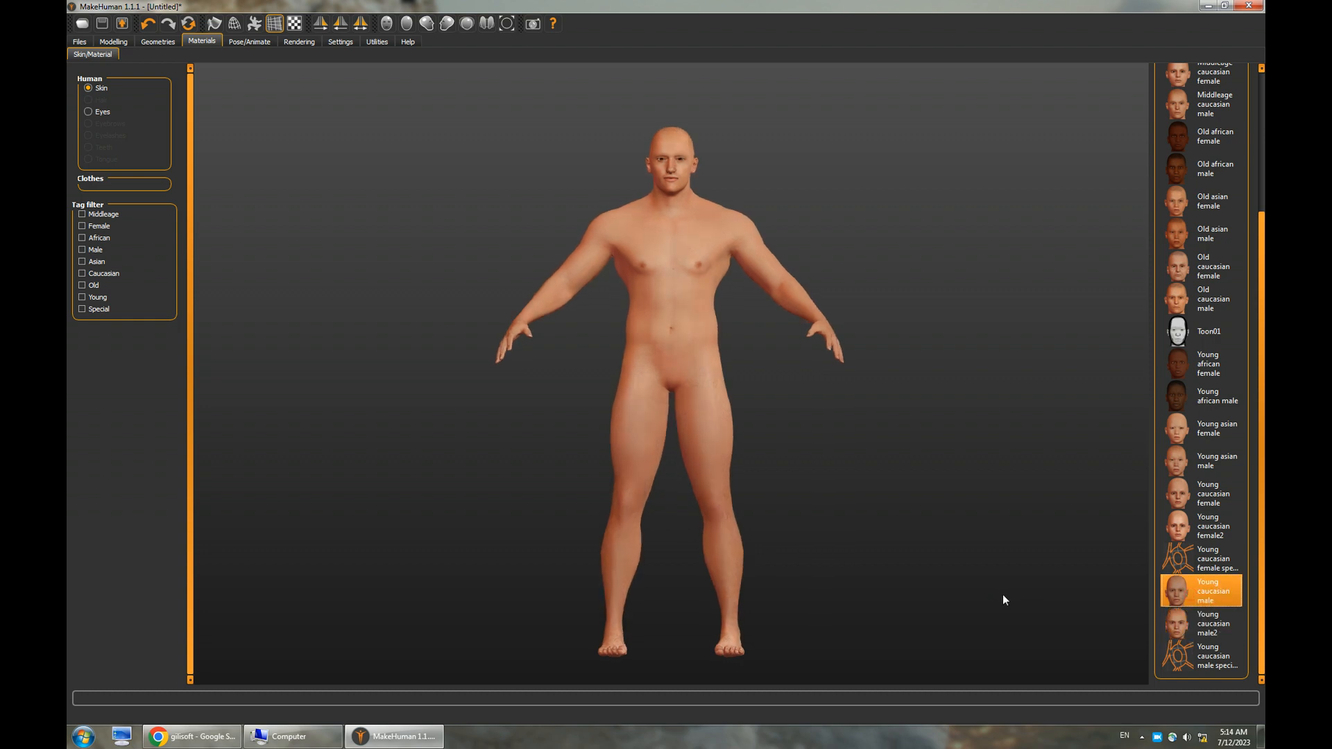
click(1193, 401)
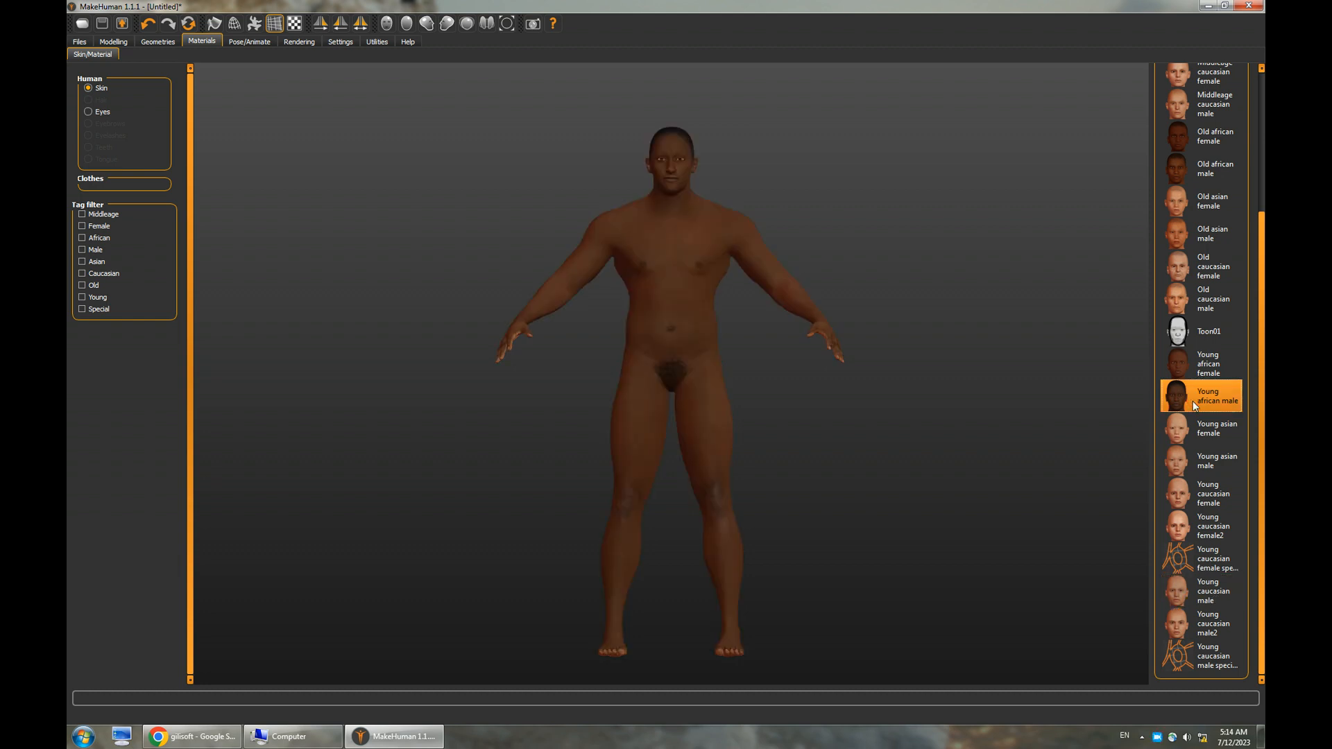
click(1205, 595)
drag(997, 518, 998, 515)
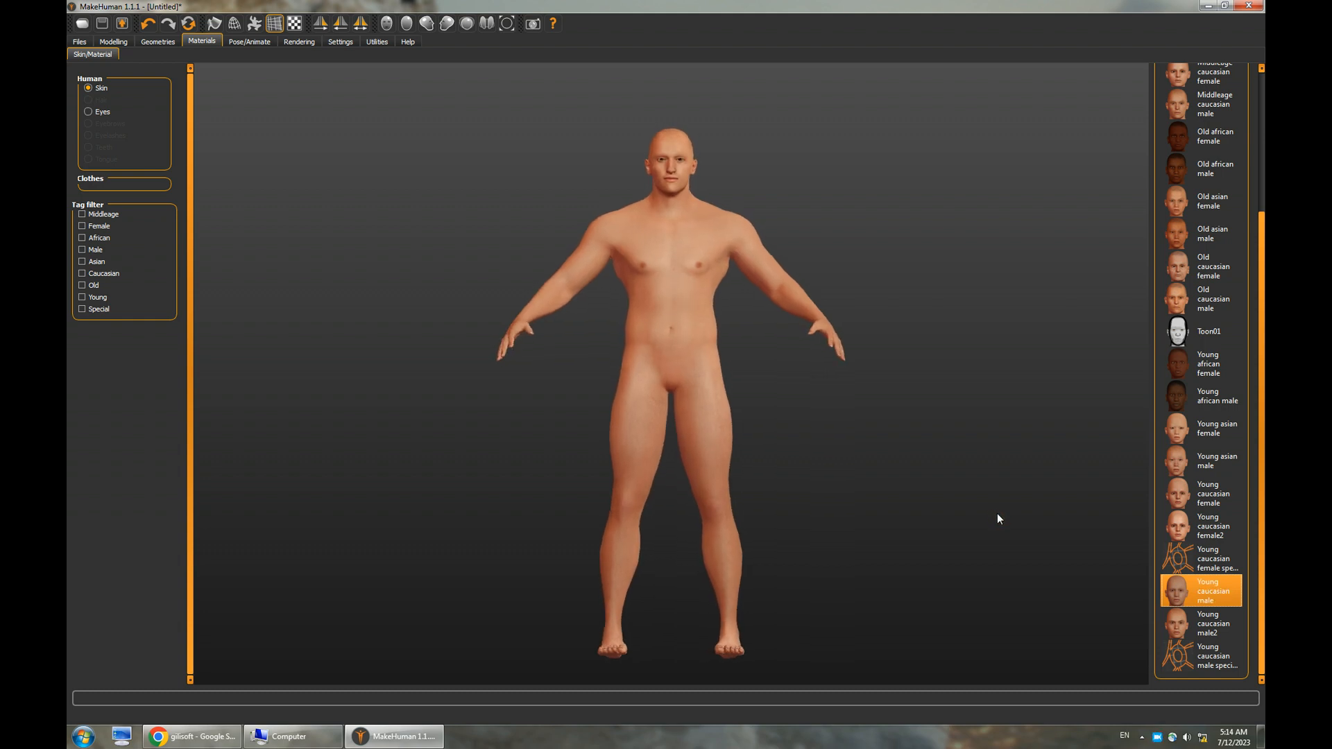
Compare the Short01 and Short02 hairstyles on the character and settle on Short04
click(157, 41)
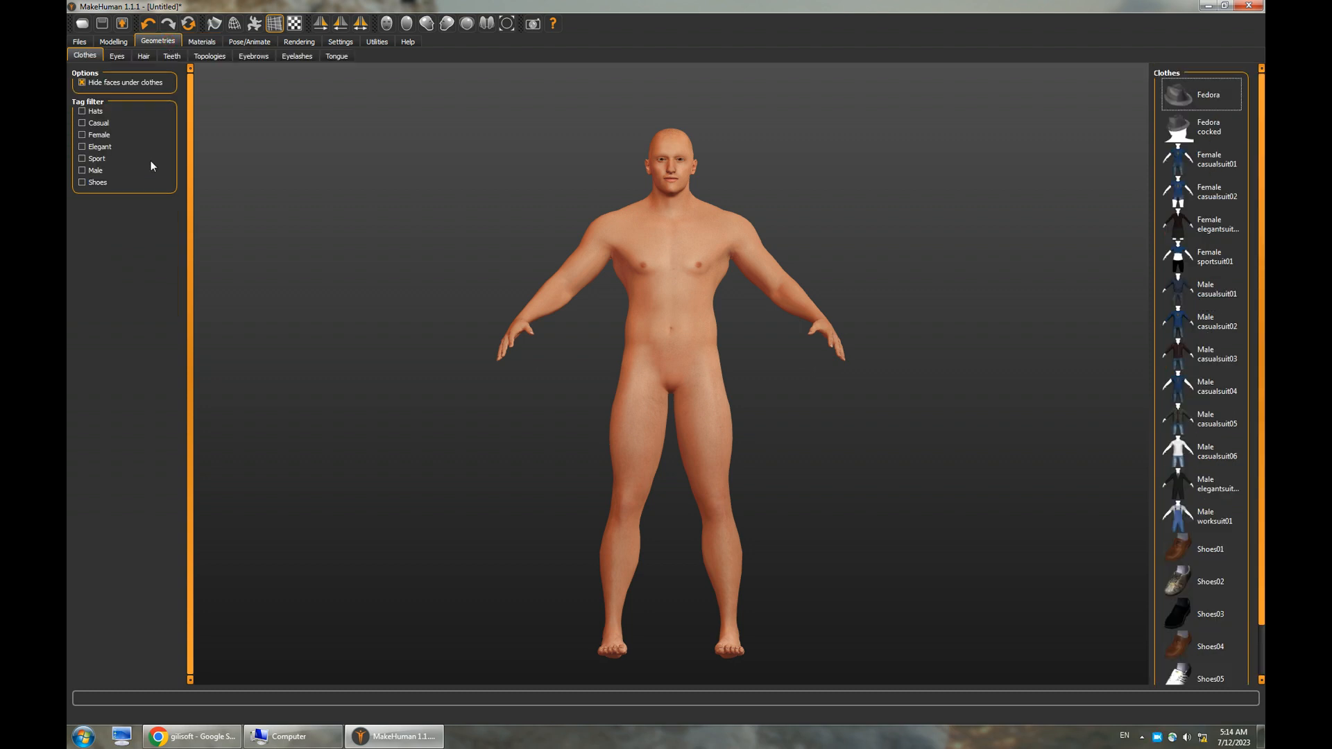
click(144, 56)
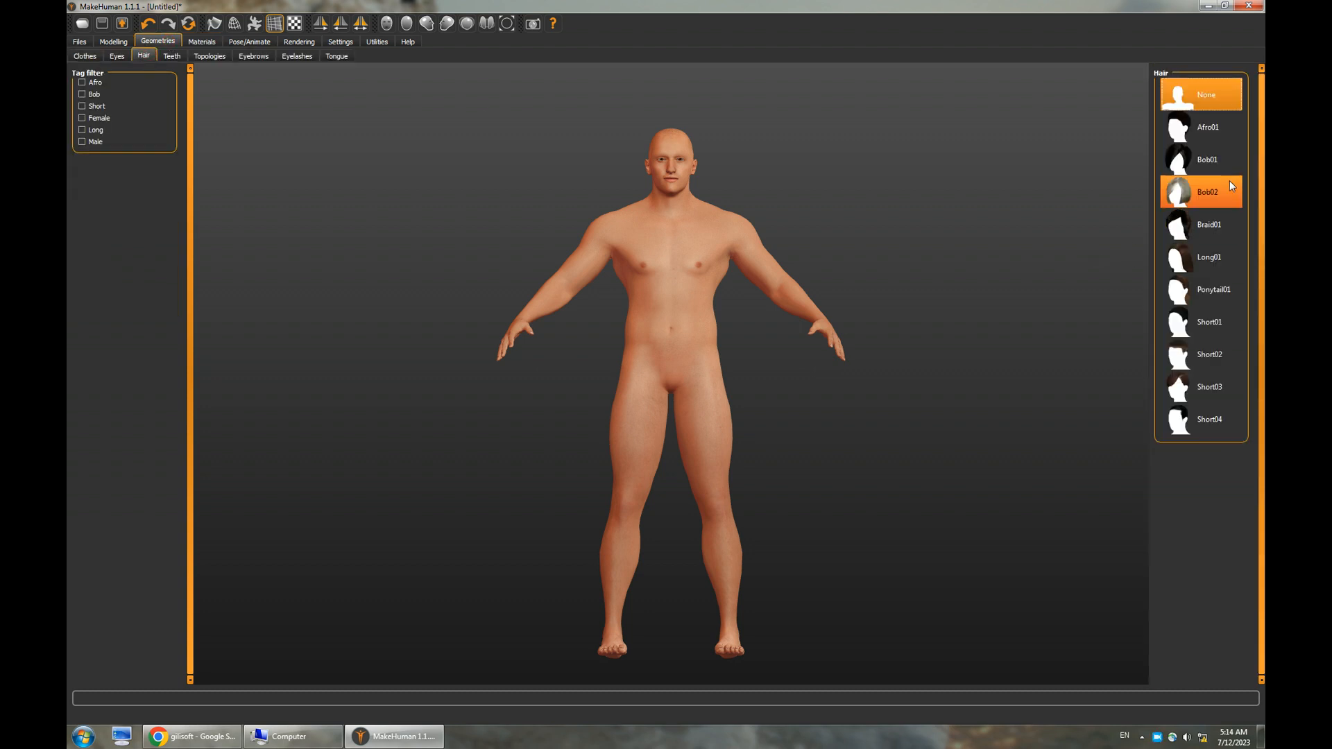
click(1194, 322)
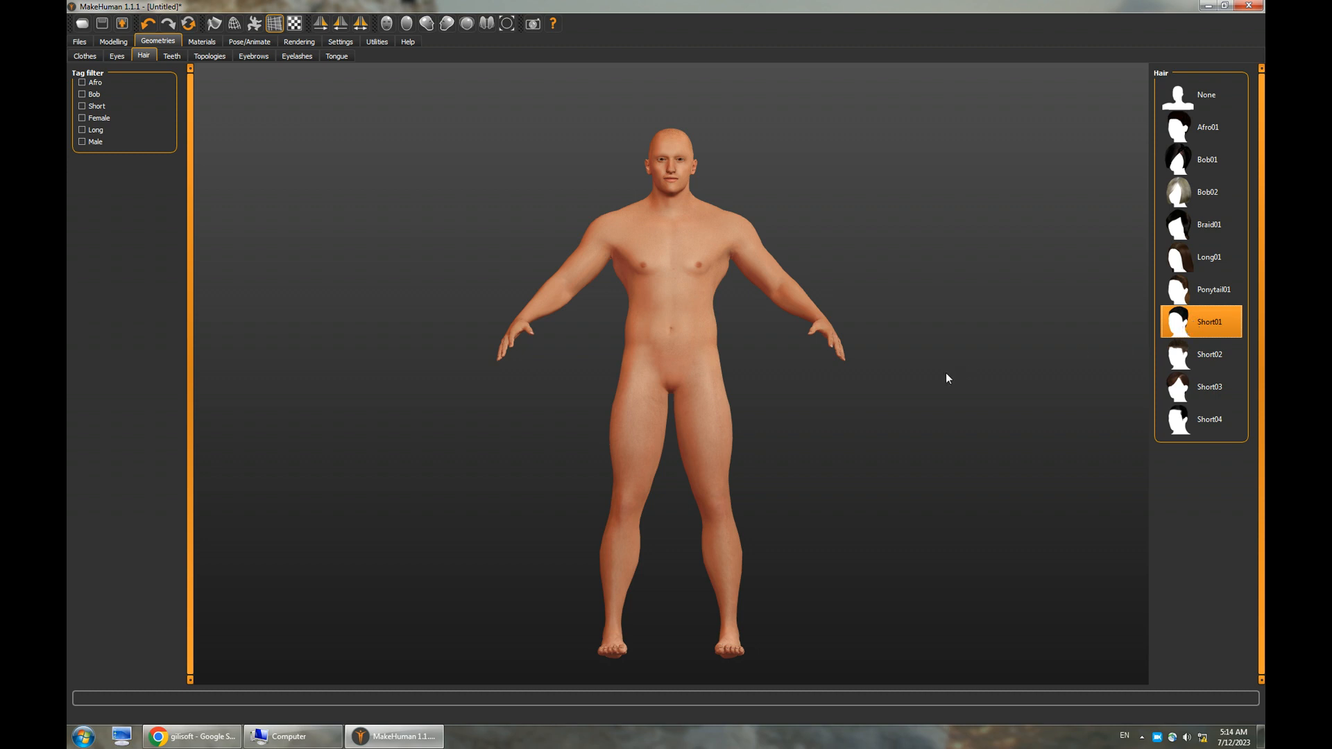
drag(883, 381, 834, 385)
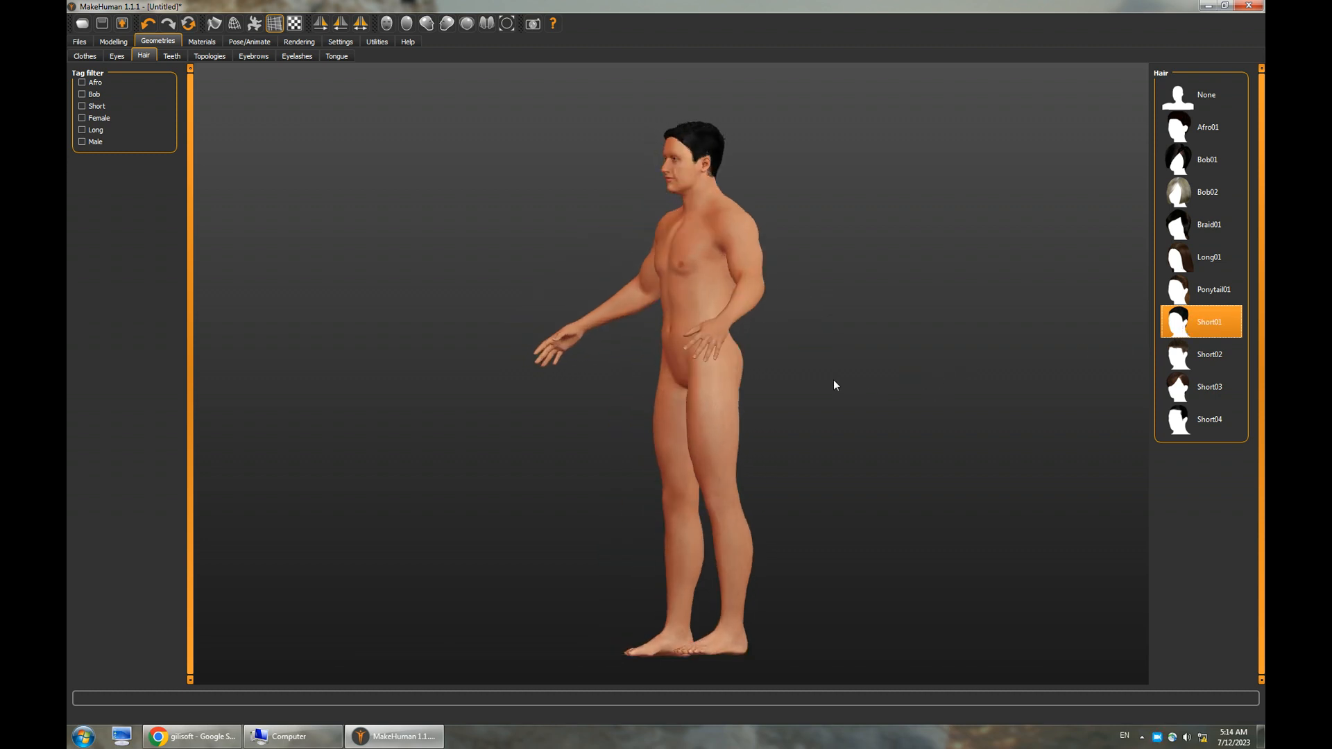
click(1182, 358)
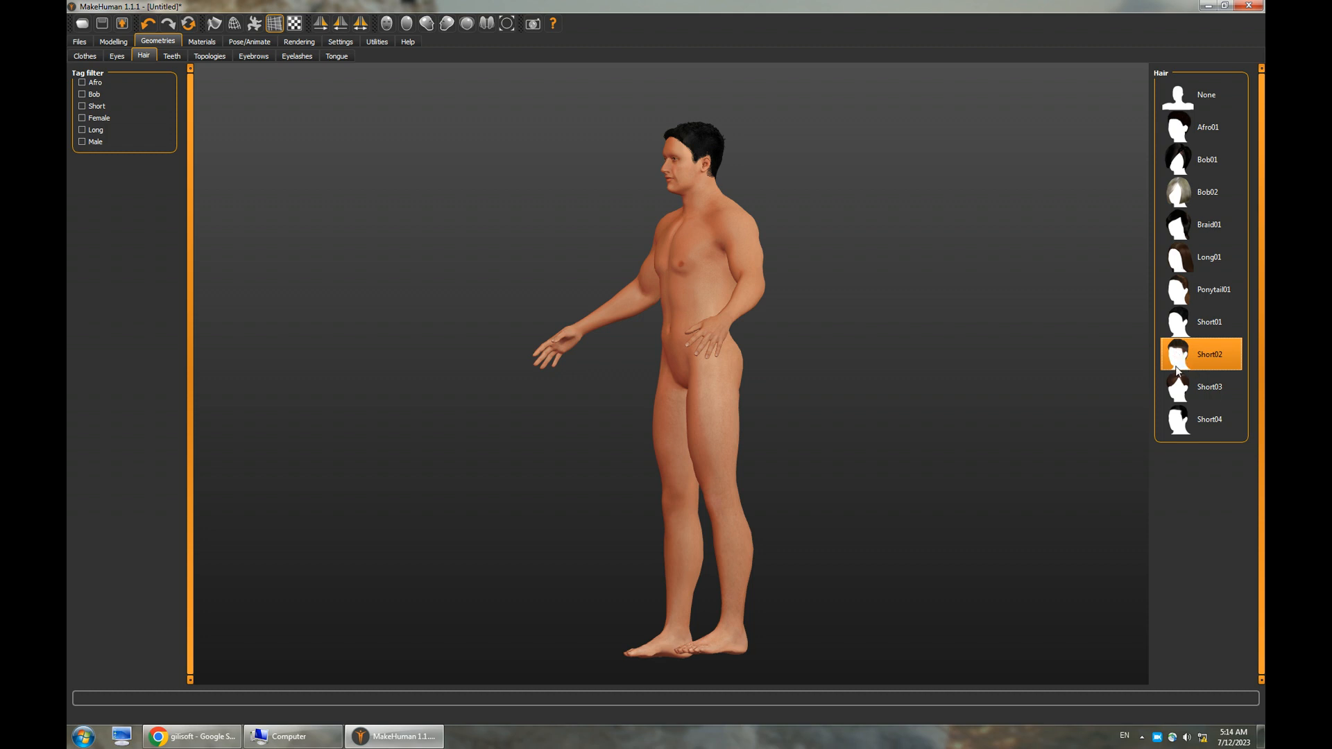
click(1176, 420)
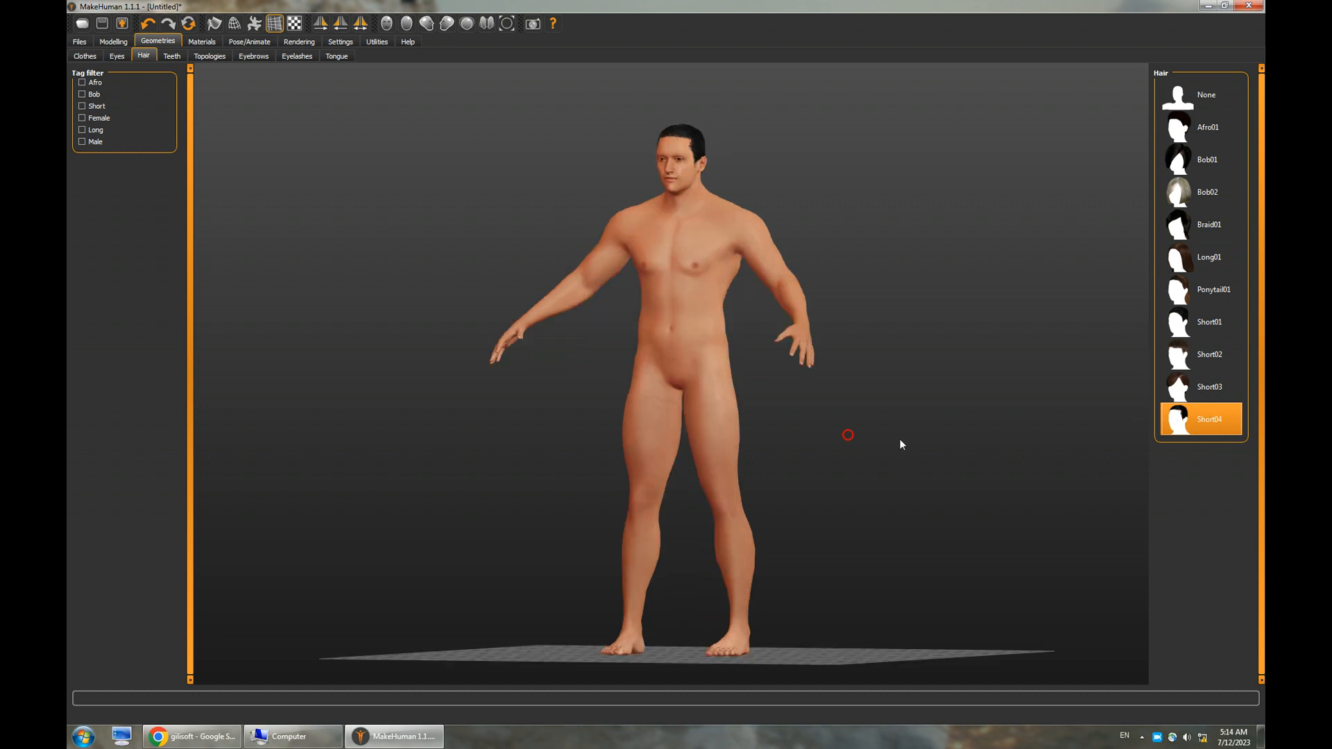
drag(914, 445, 862, 438)
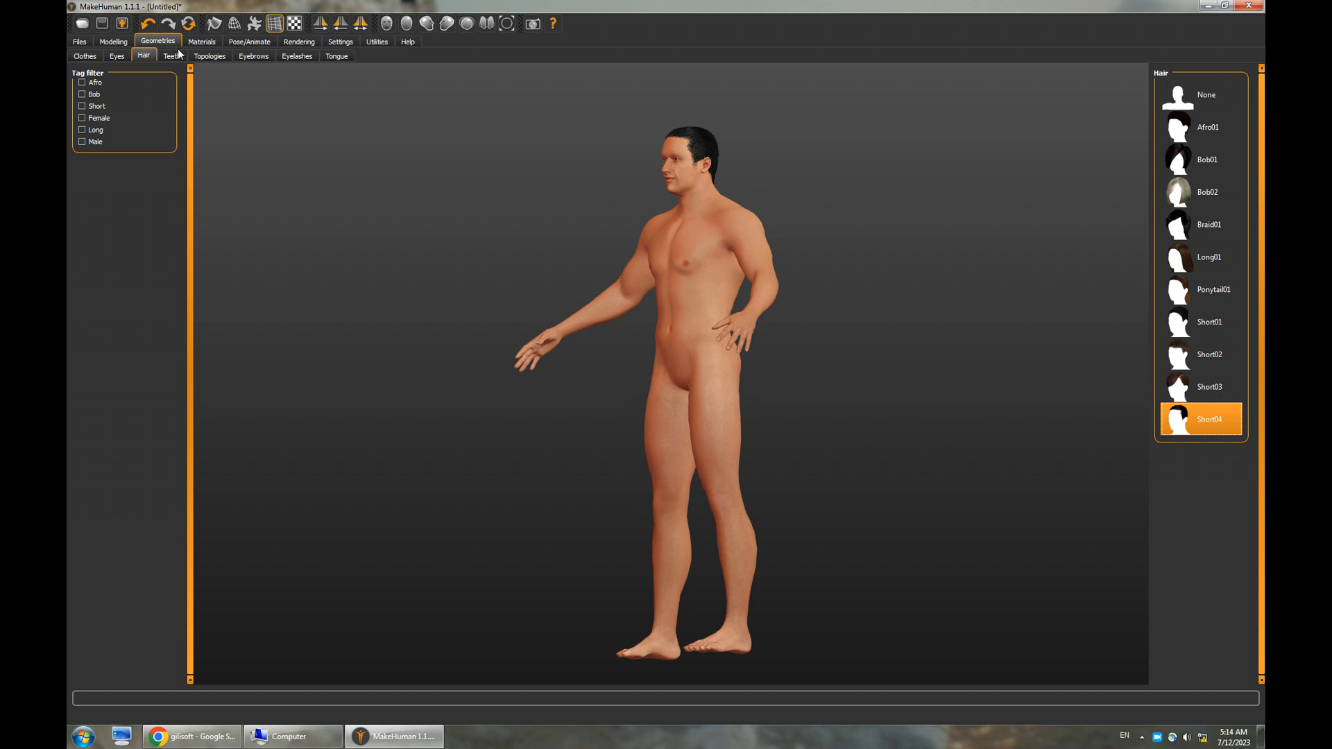
Add the Teeth base geometry to the character
click(115, 58)
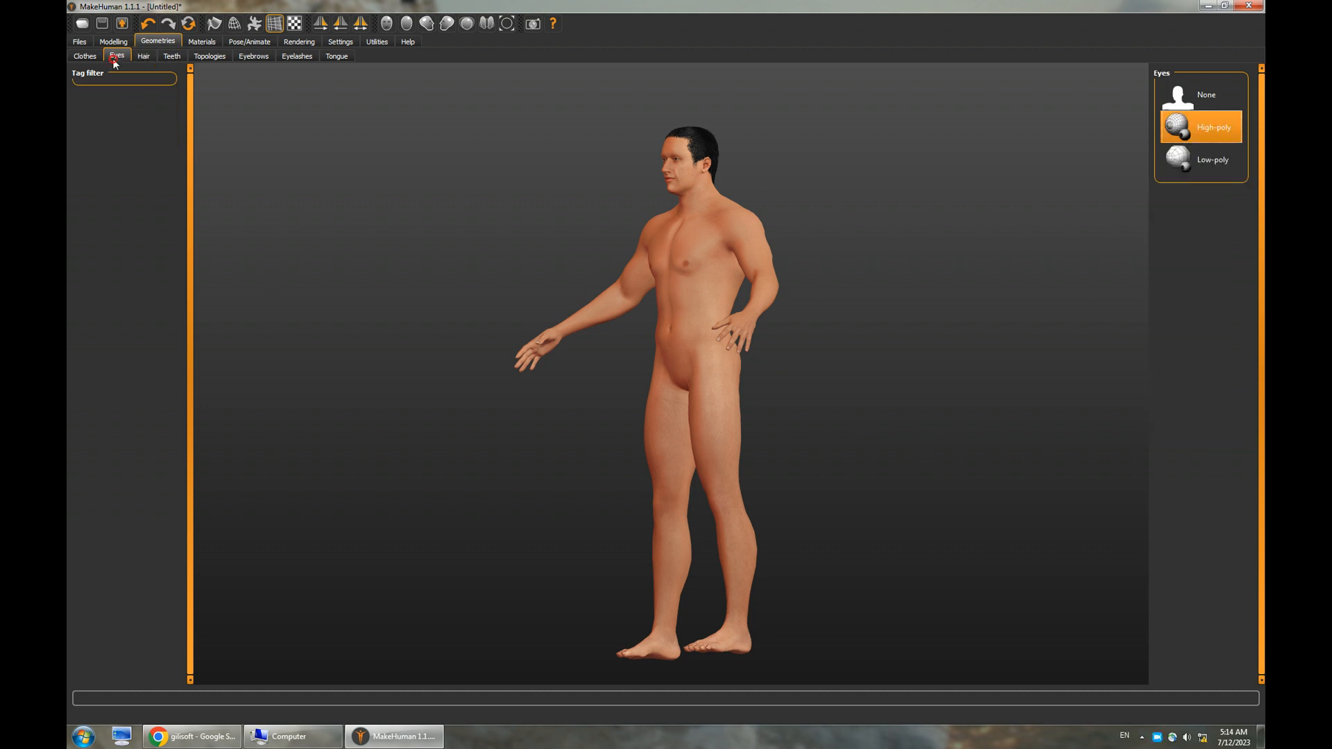
click(175, 59)
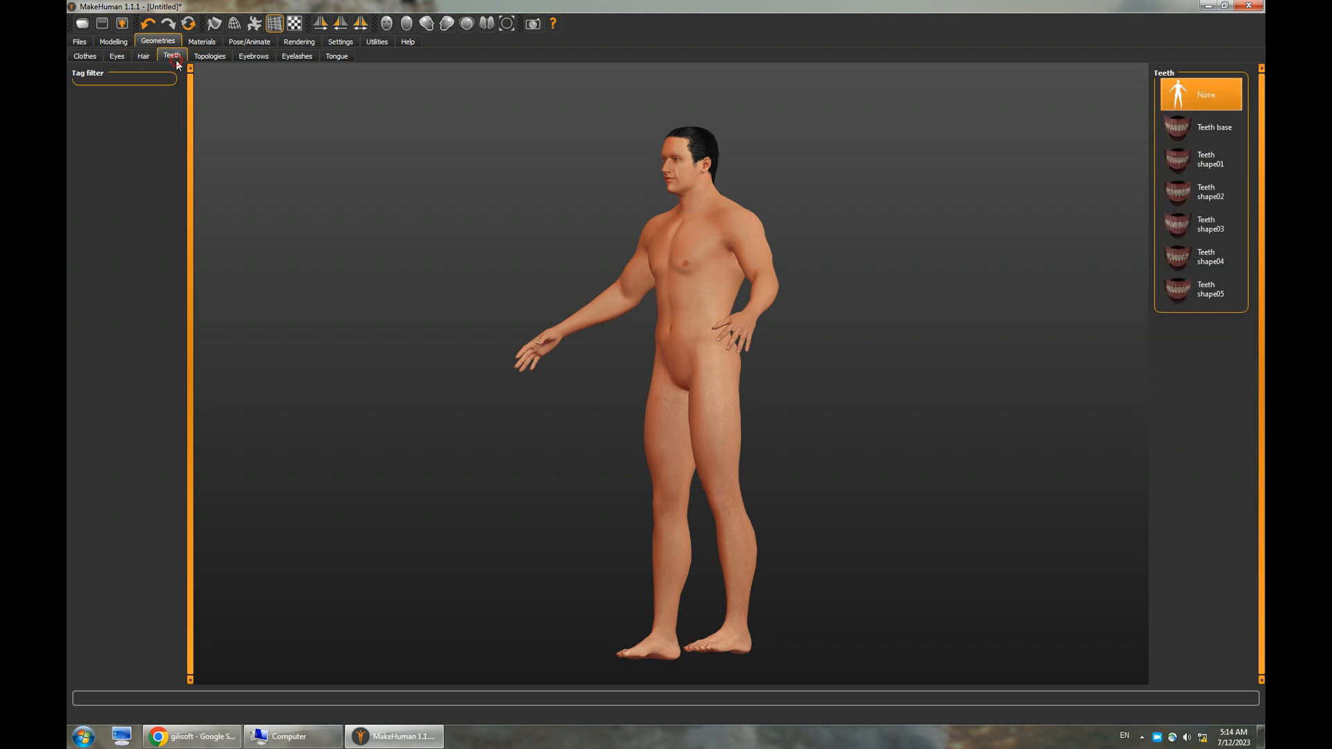
click(1206, 125)
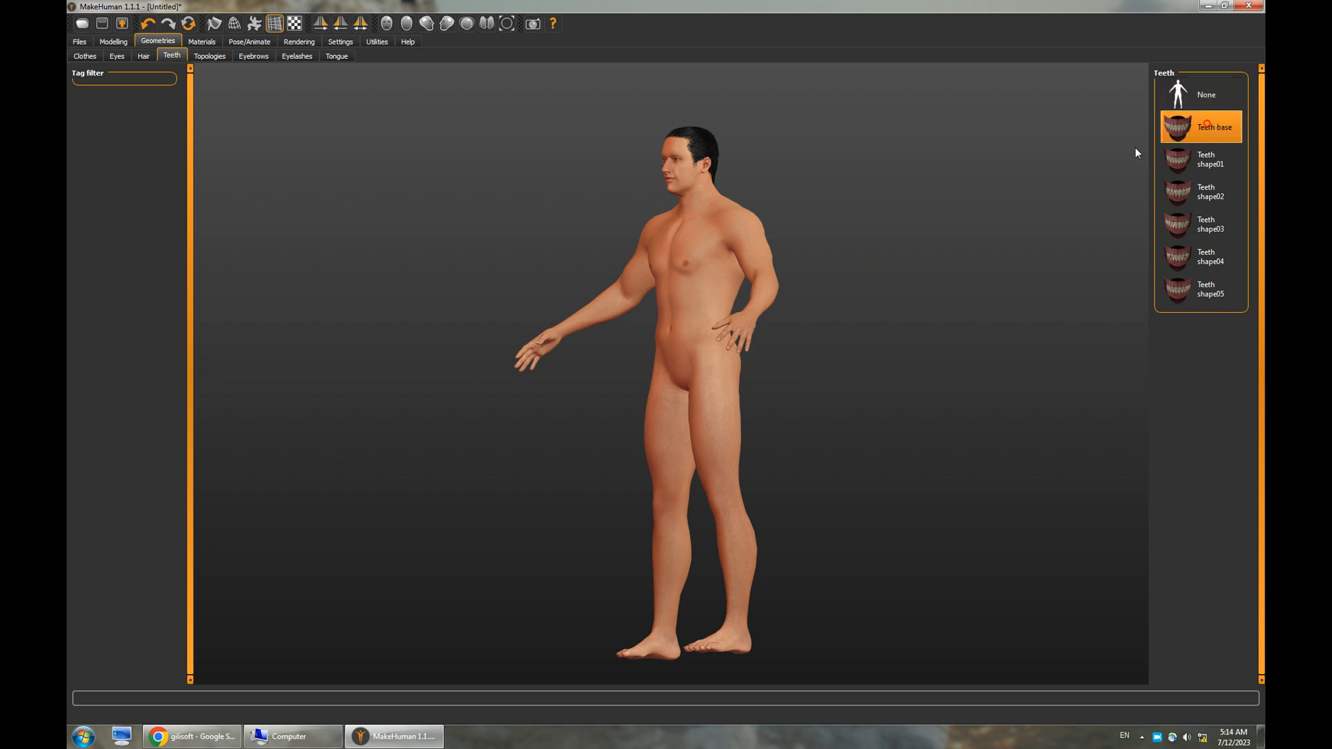
Give the character the Eyebrow008 eyebrows
click(210, 56)
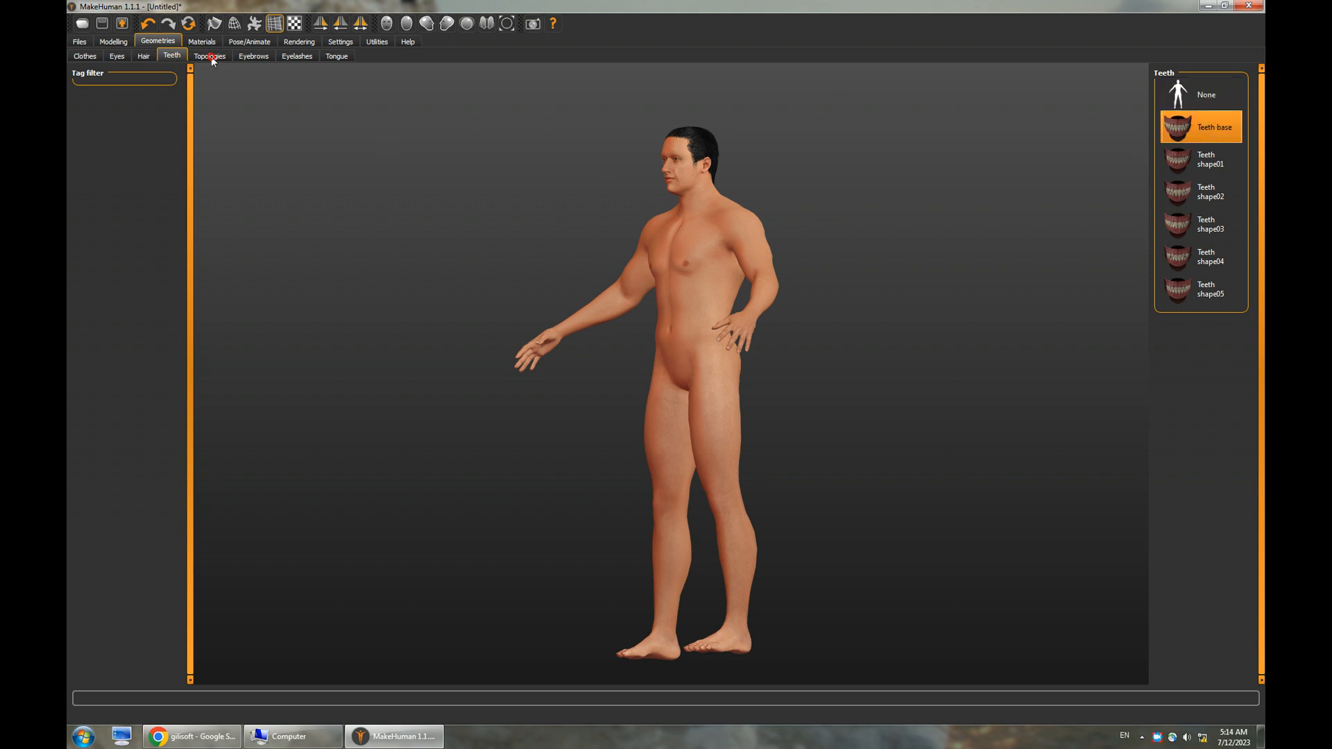
click(249, 58)
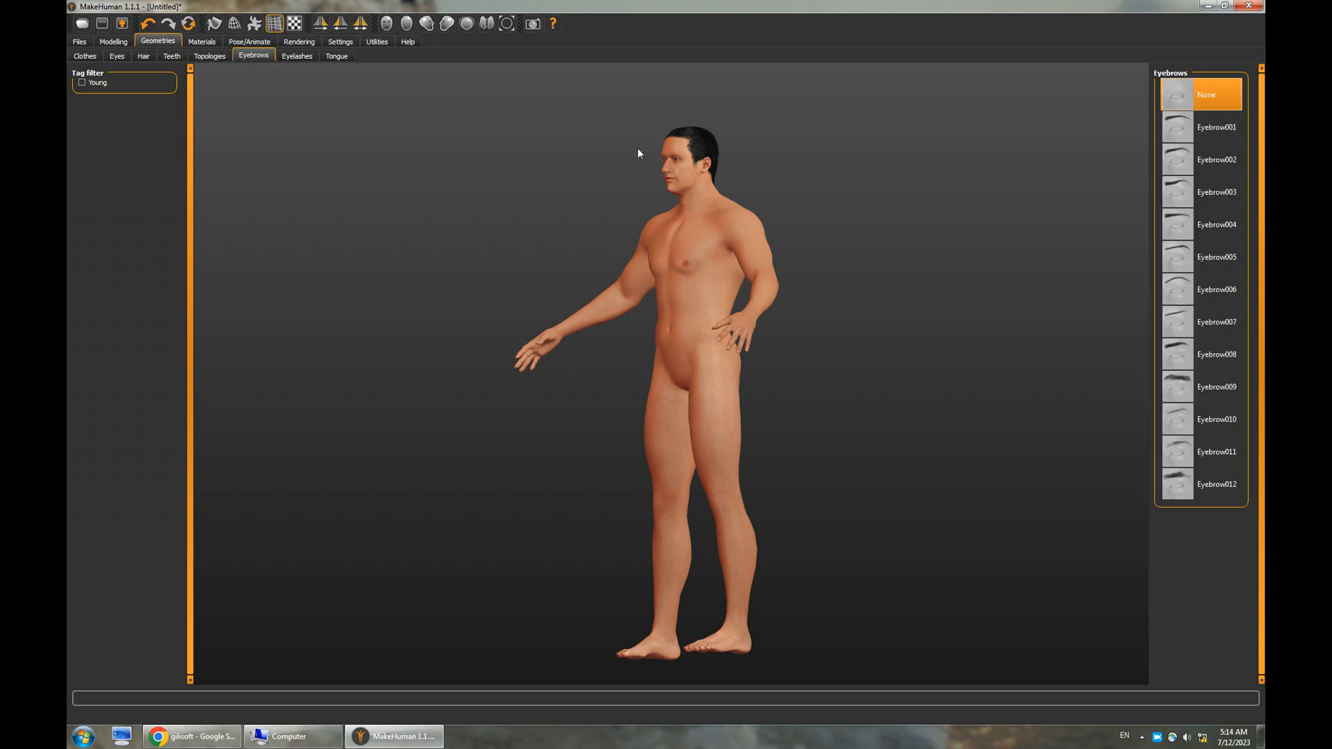
drag(891, 290, 948, 292)
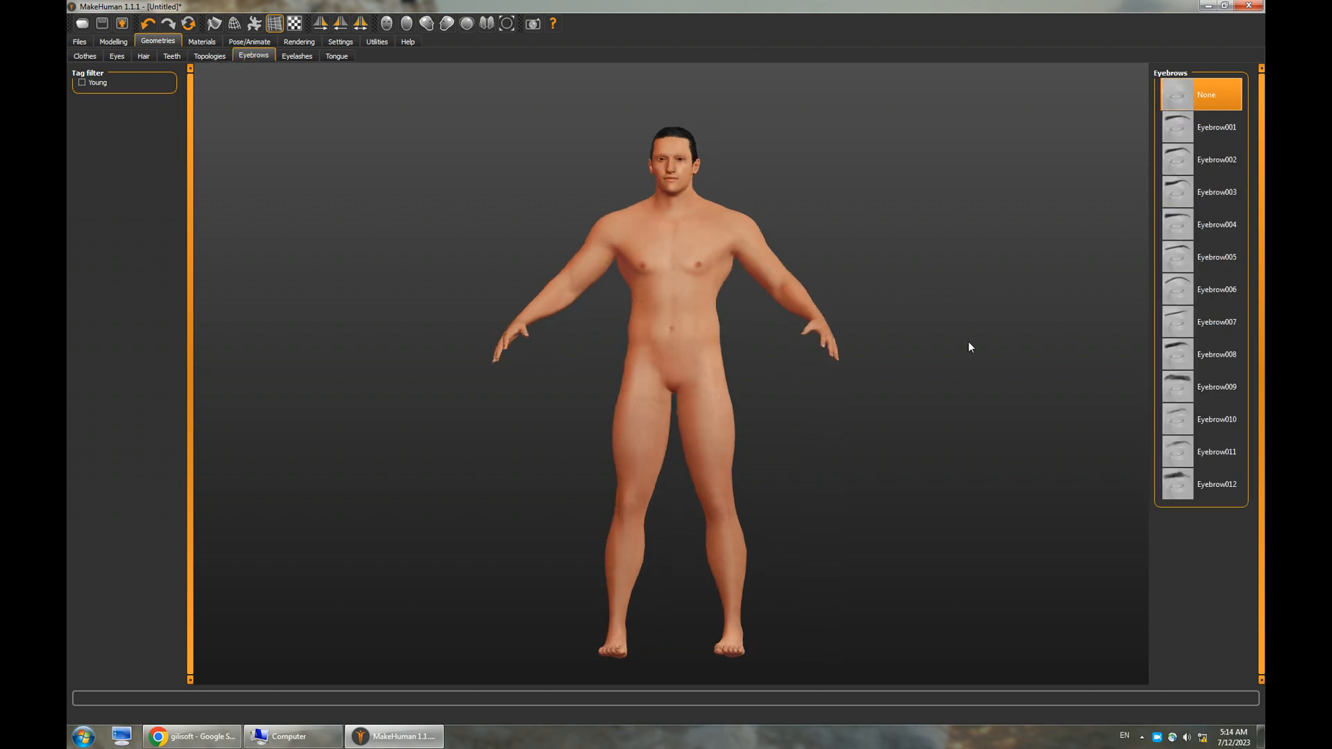
click(1168, 355)
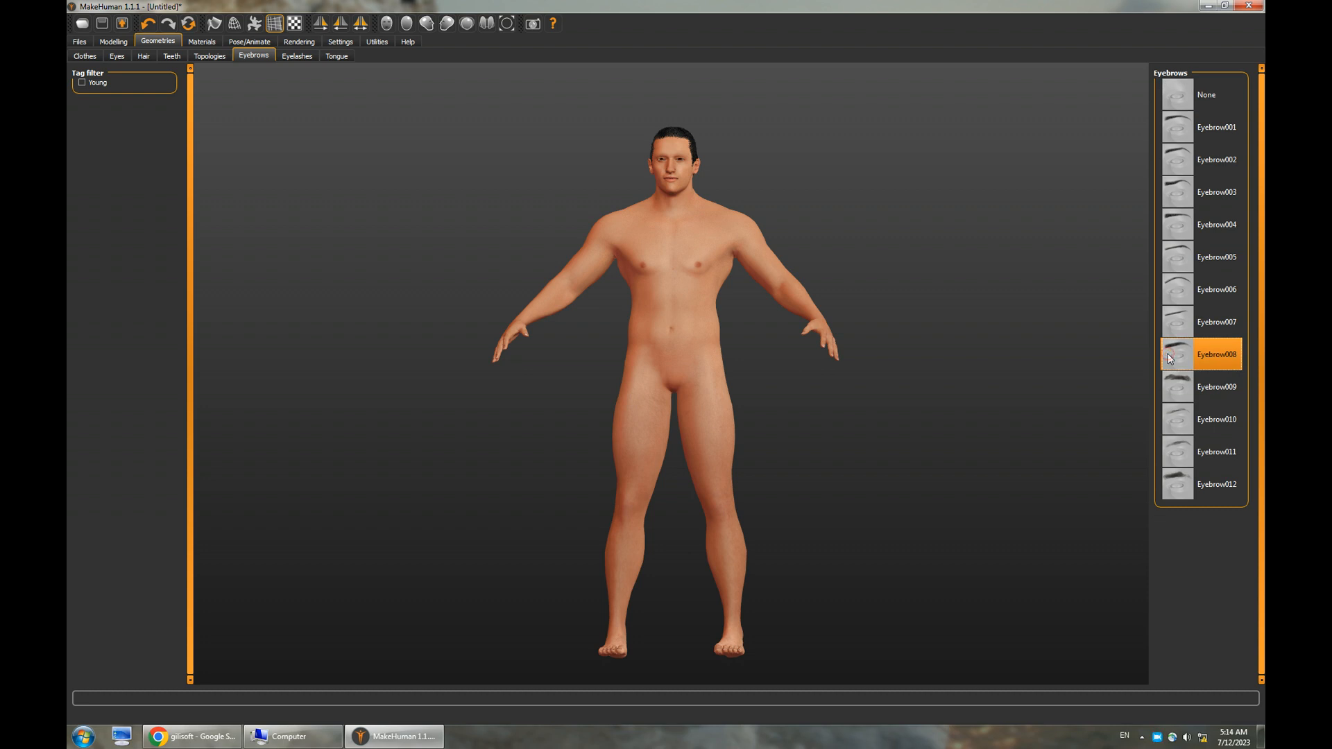
Add the Eyelashes01 eyelashes and the Tongue01 tongue to the character
click(297, 57)
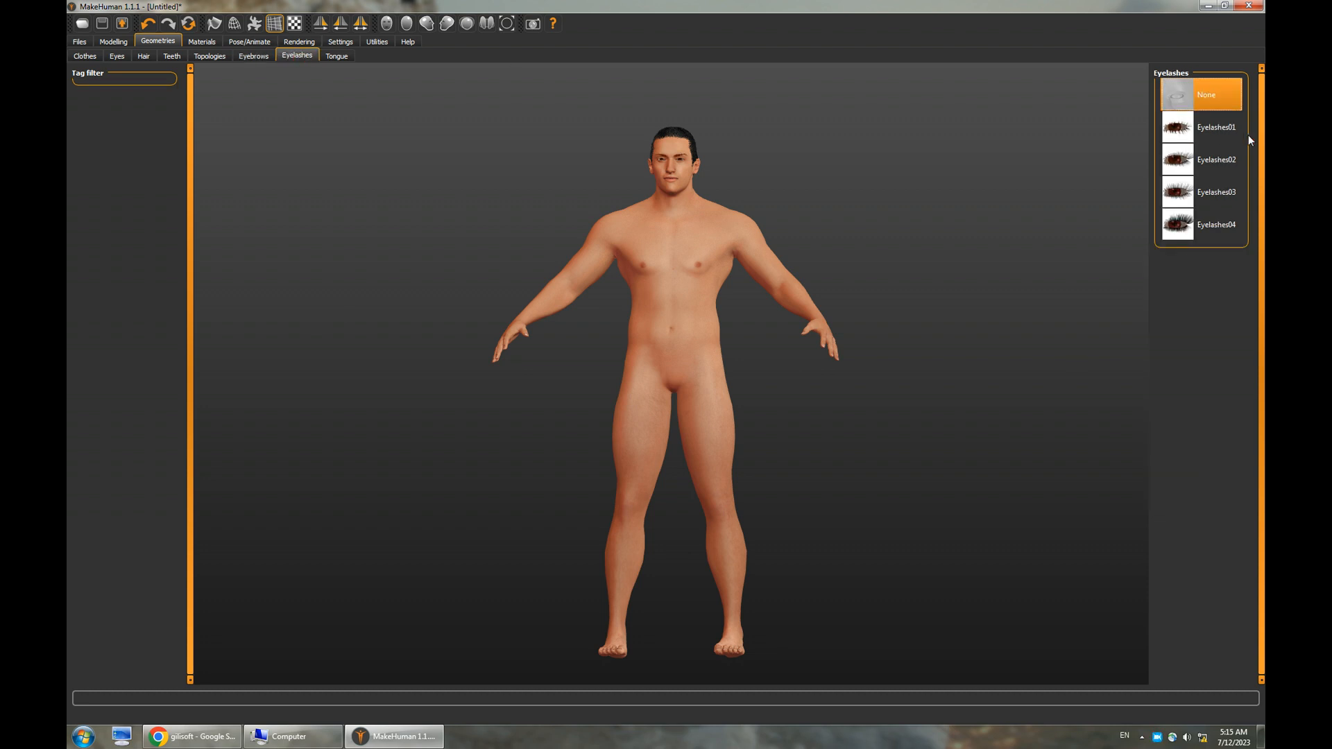
click(1173, 133)
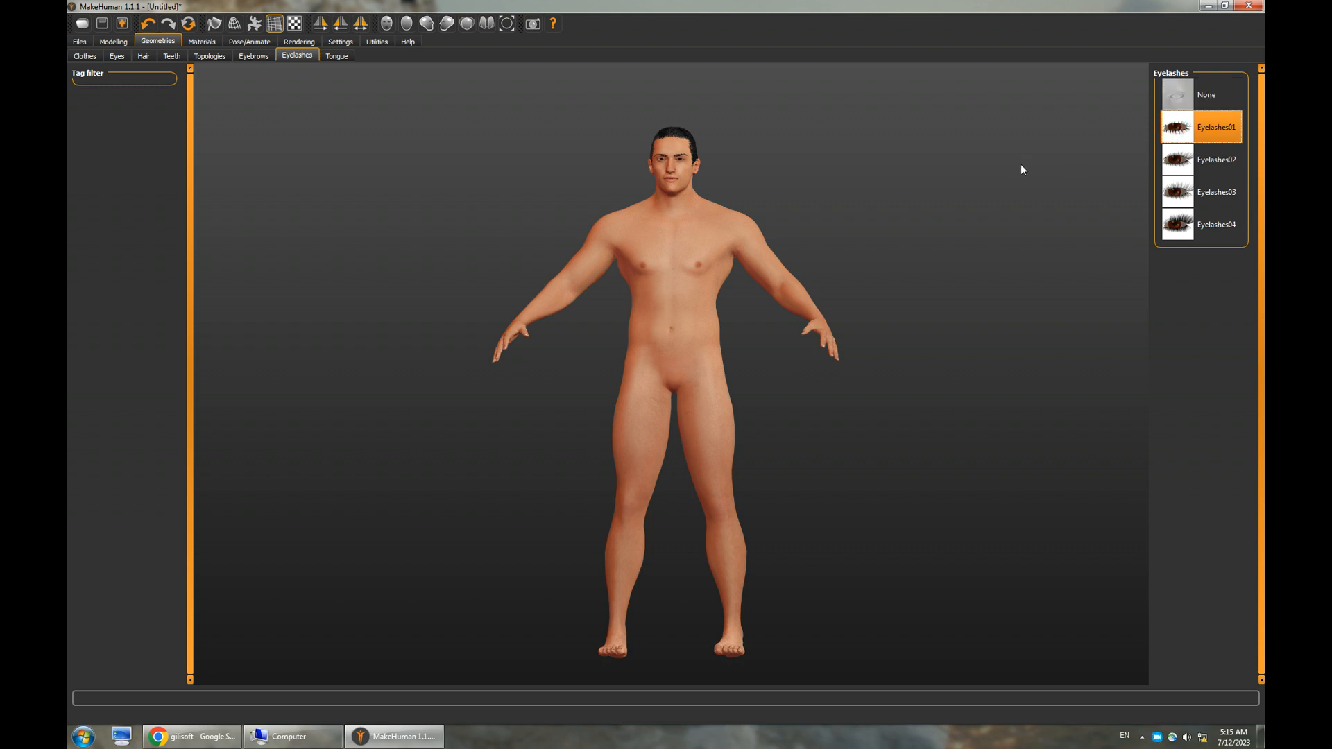
click(337, 57)
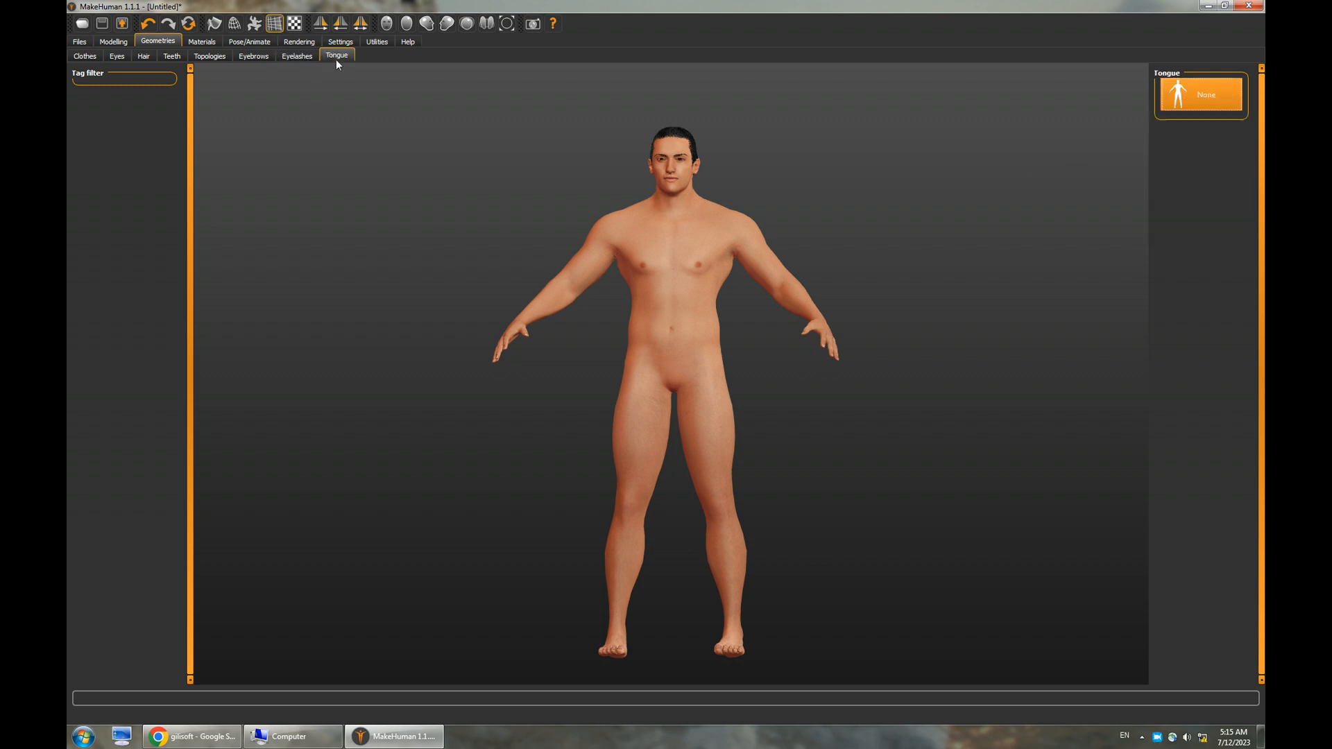
click(1181, 132)
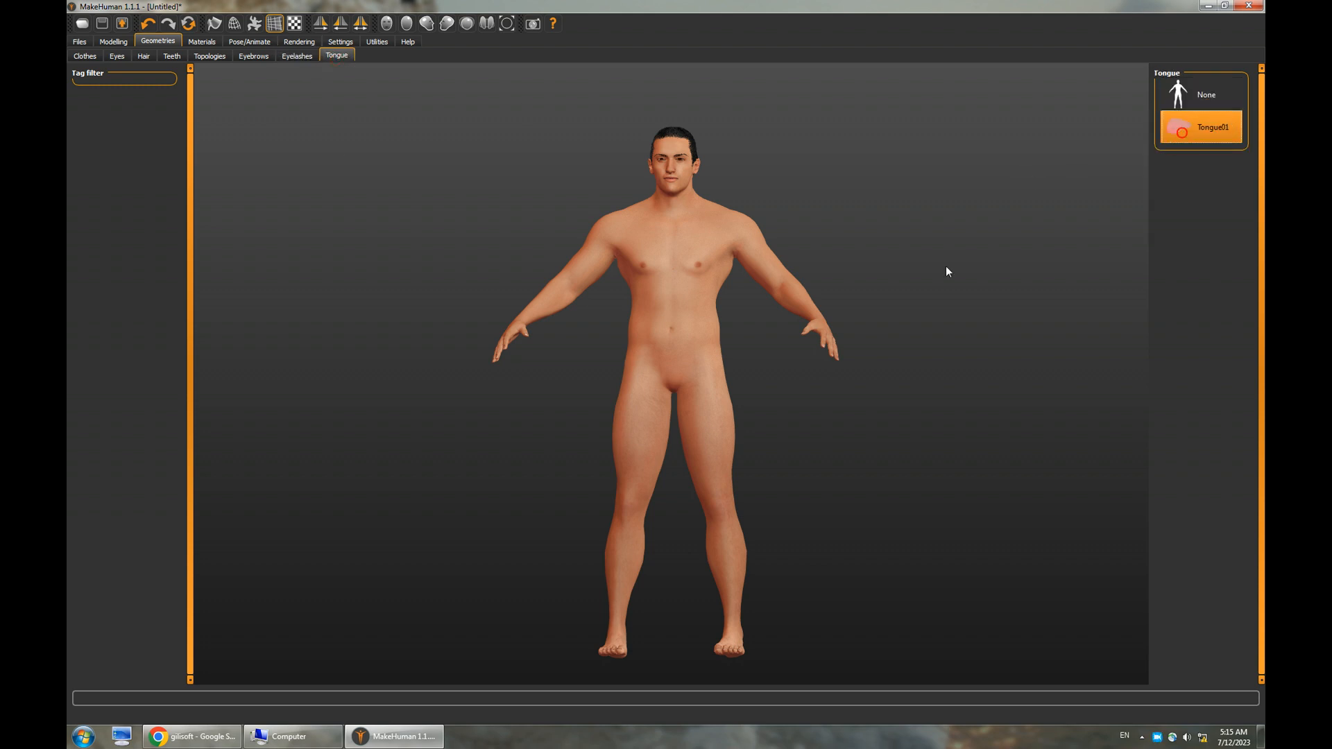
mouse_move(809, 257)
mouse_down()
mouse_move(823, 267)
mouse_move(814, 256)
mouse_up()
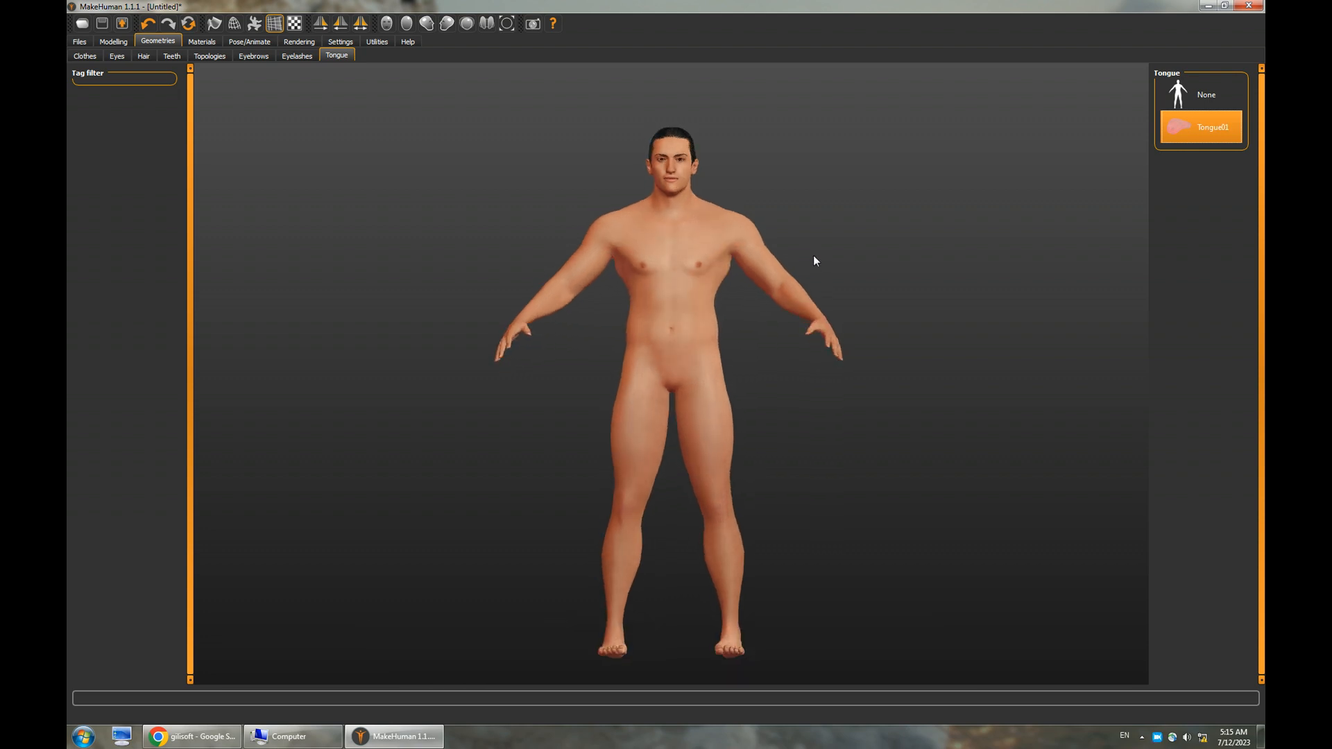
Try the Male casualsuit05 and Male casualsuit06 outfits on the character
click(202, 42)
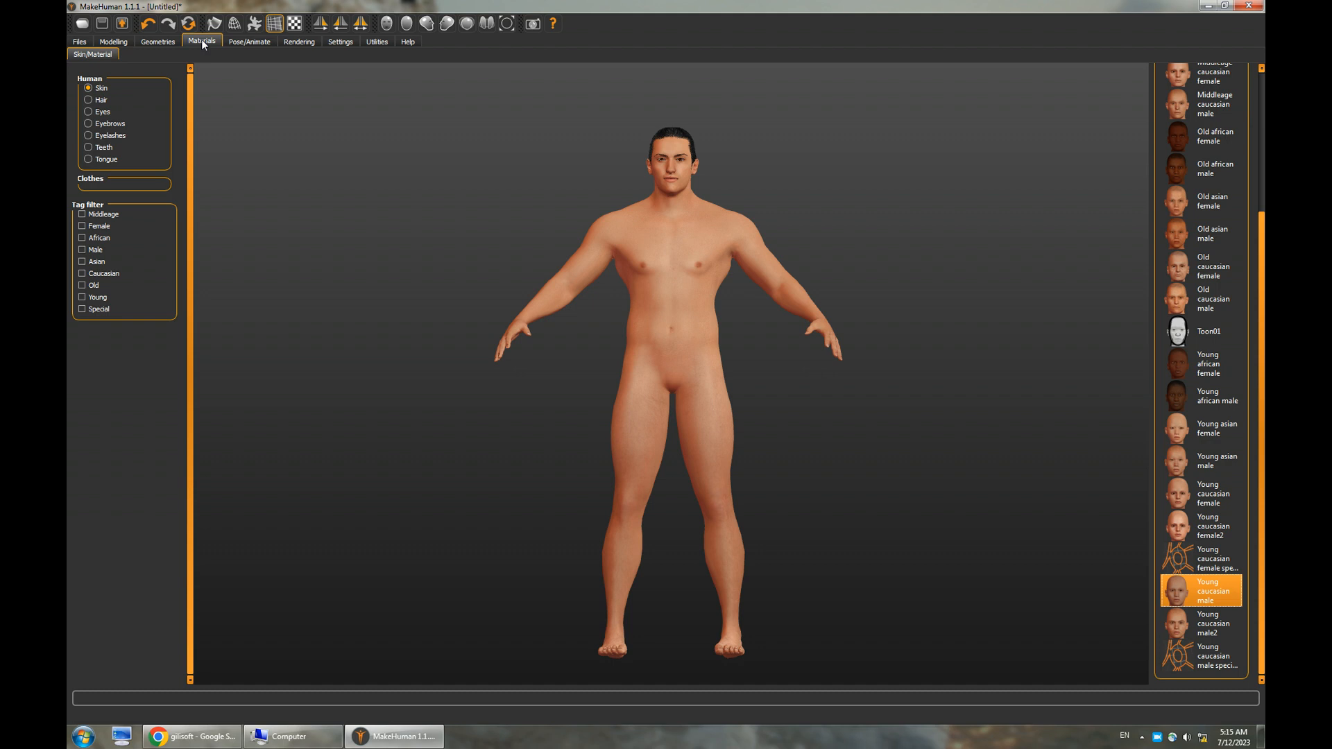
click(165, 43)
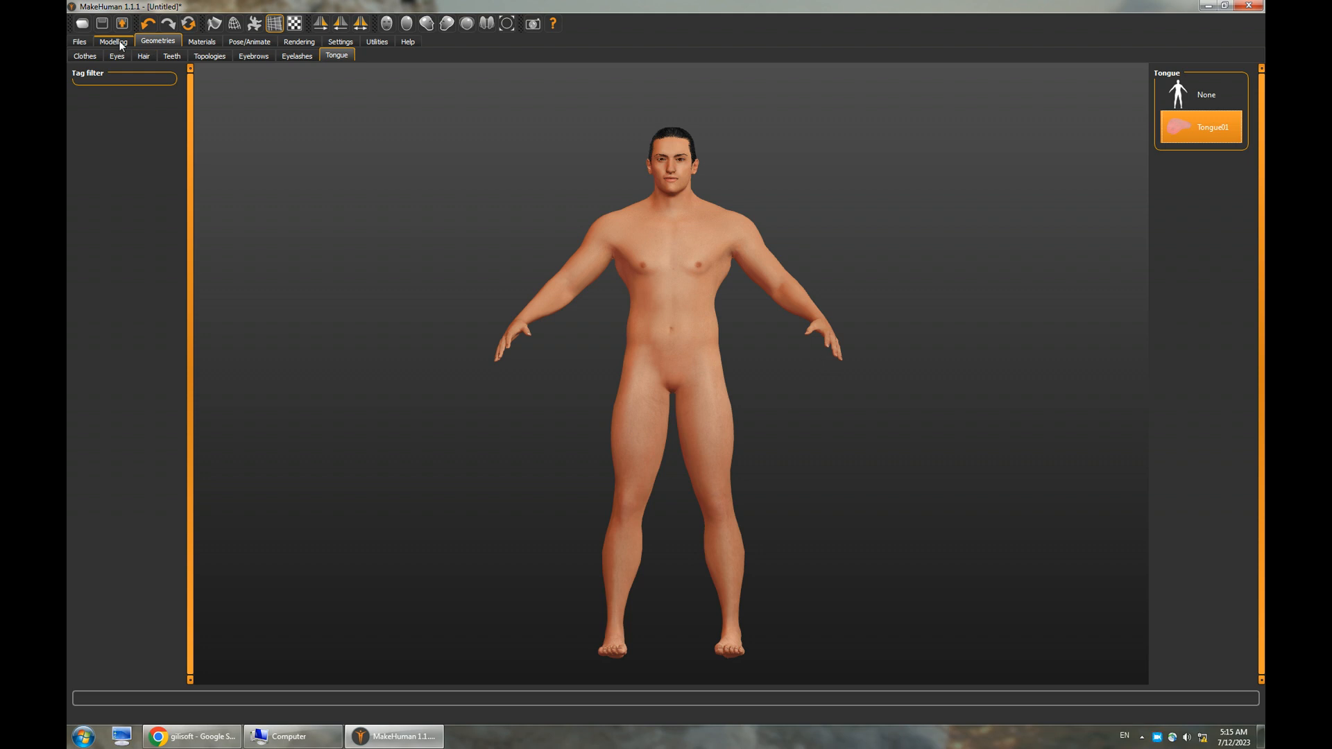
click(87, 56)
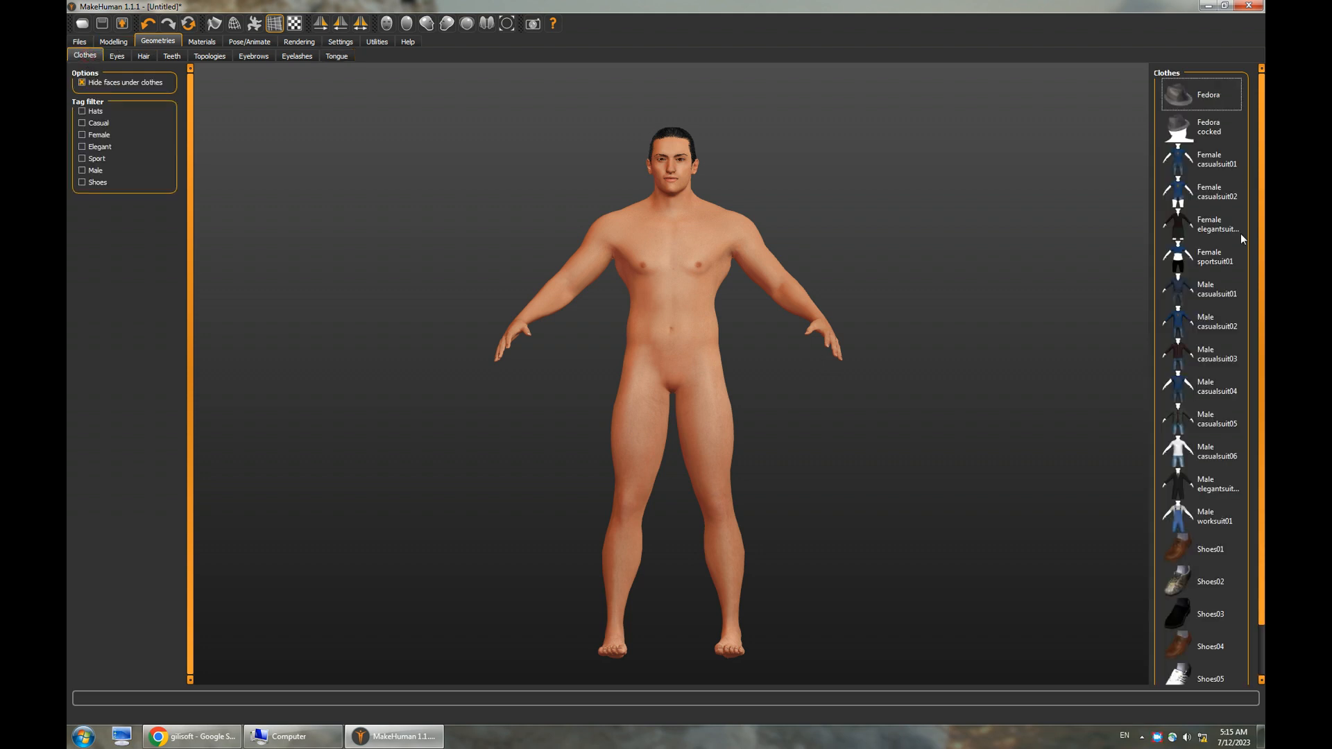
click(1189, 416)
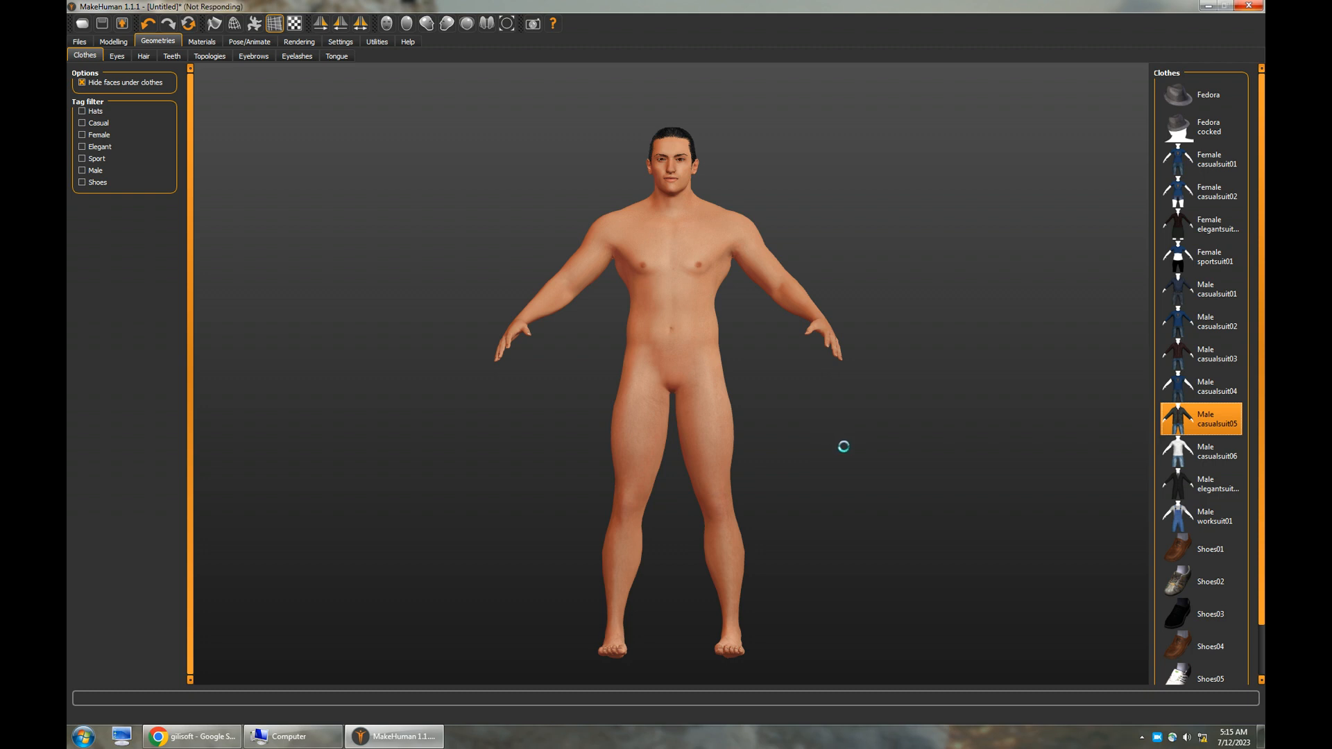
drag(842, 456, 848, 469)
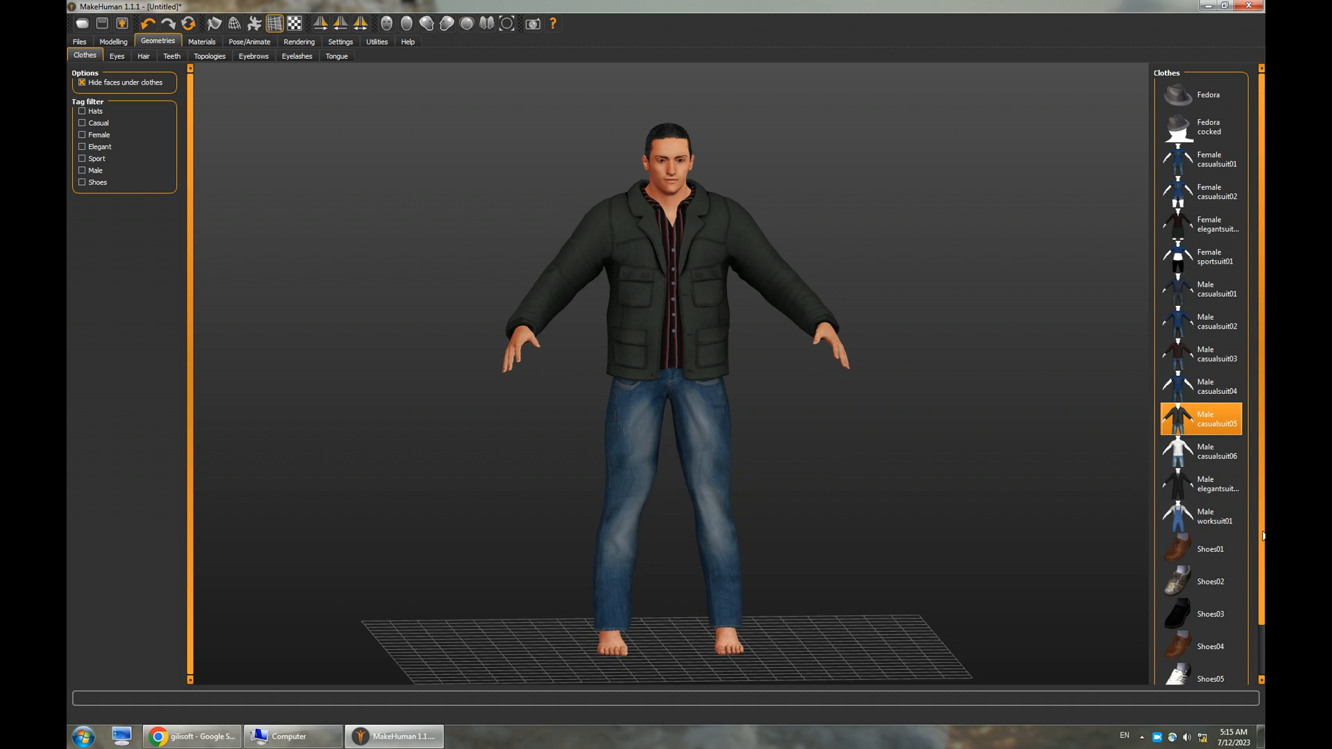
scroll(1211, 424, down, 1)
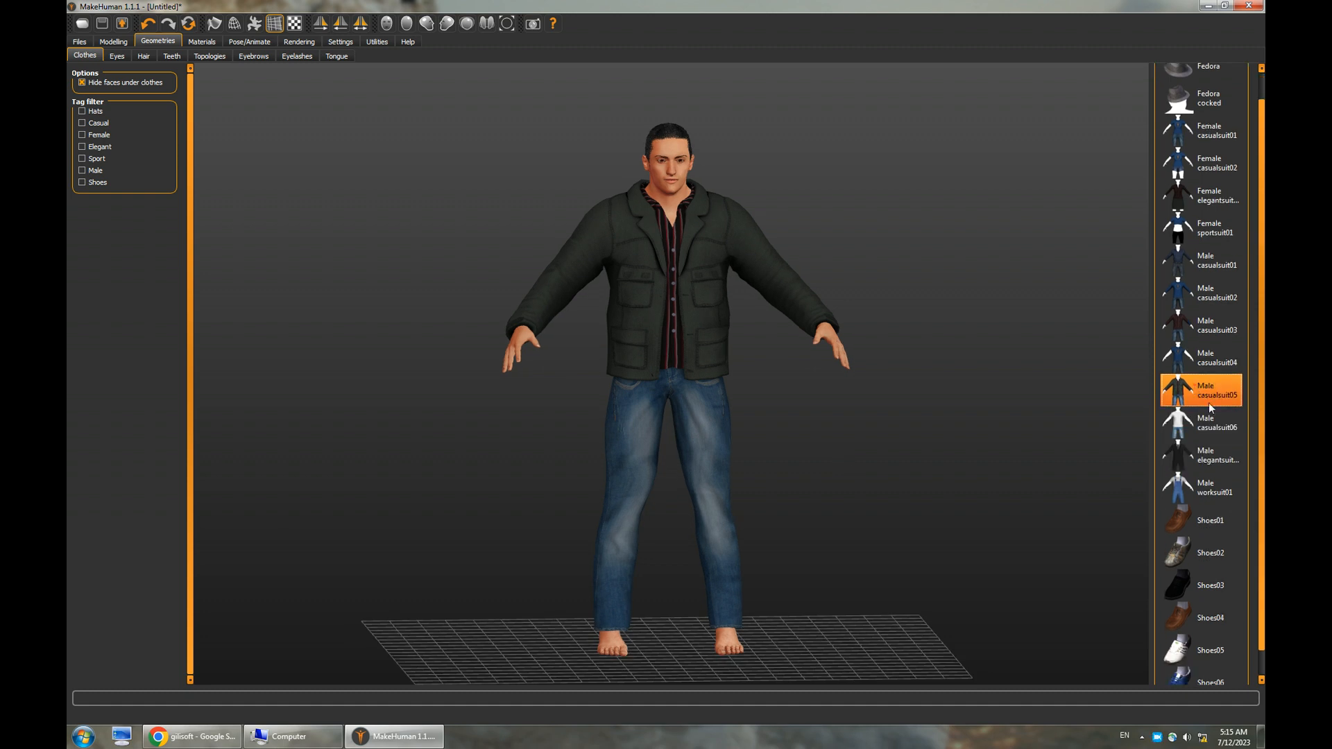
click(1200, 430)
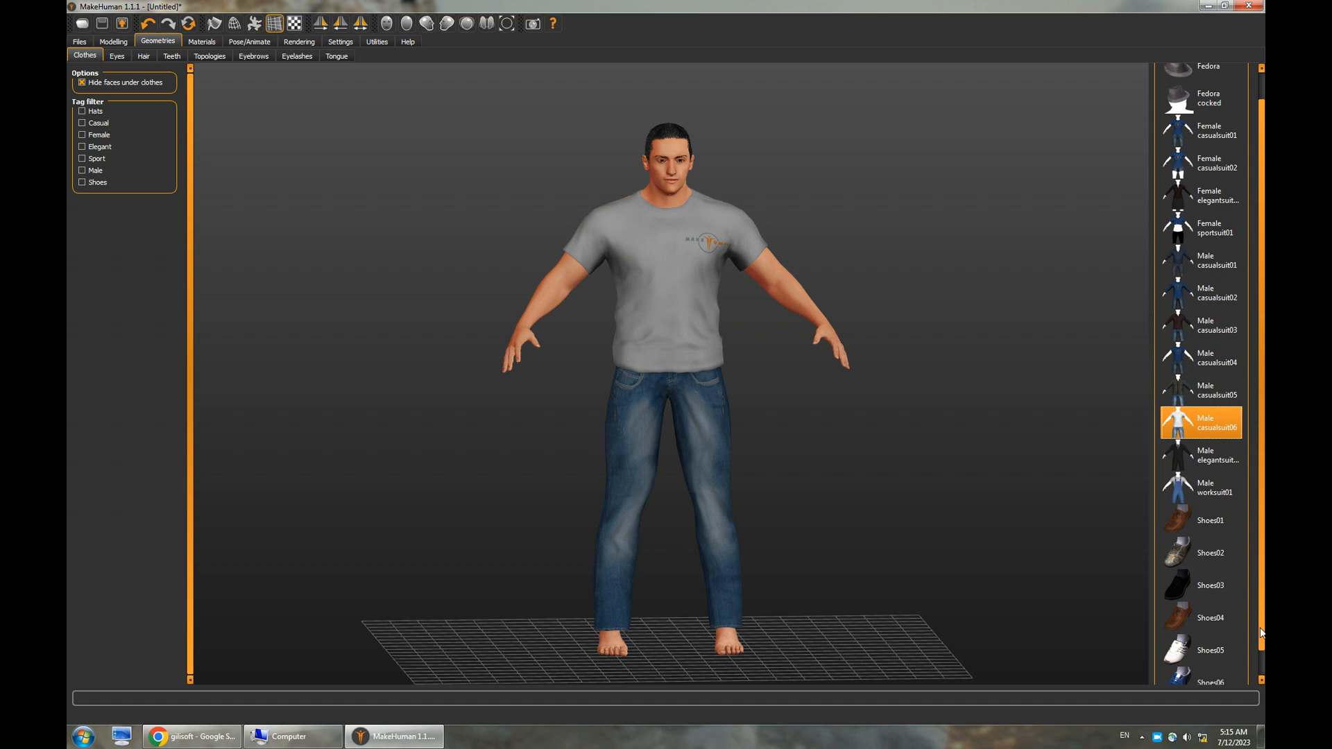
Dress the character in the Male casualsuit01 outfit with Shoes03 and view it from the front
drag(1261, 629, 1264, 638)
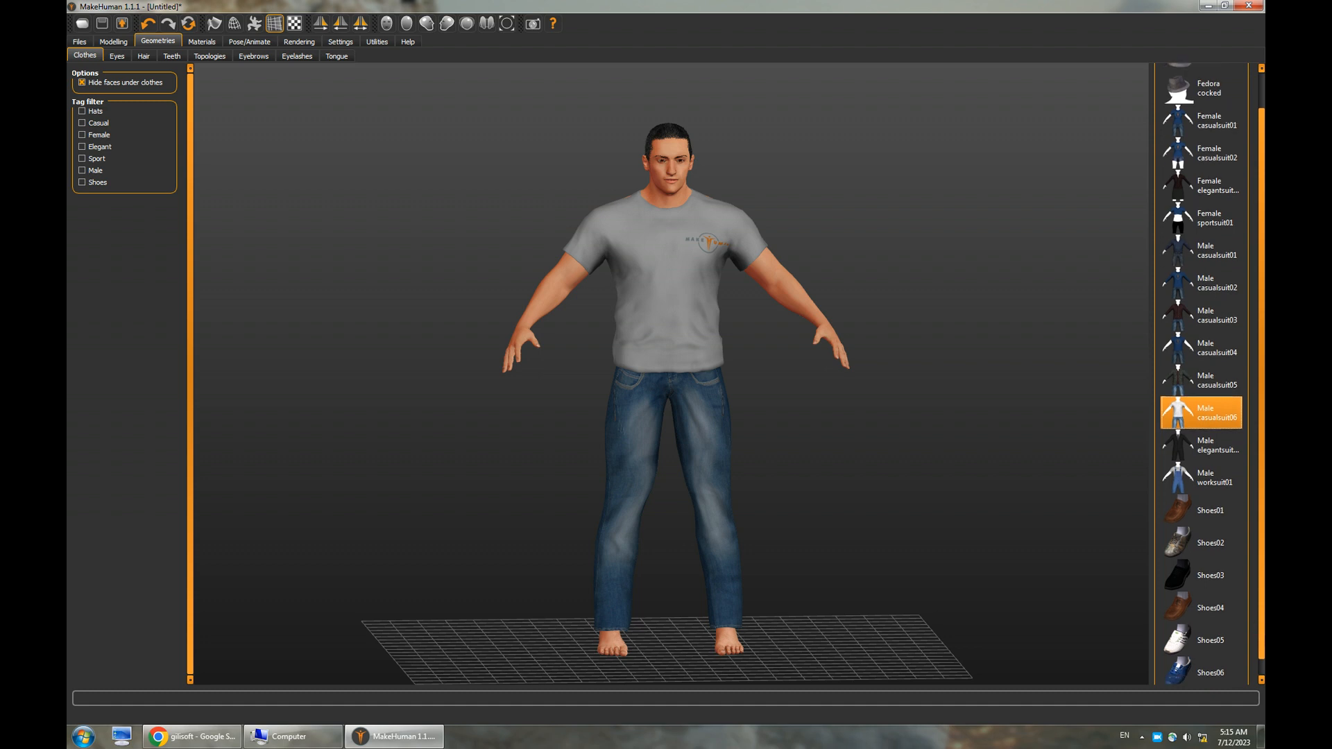
click(1177, 261)
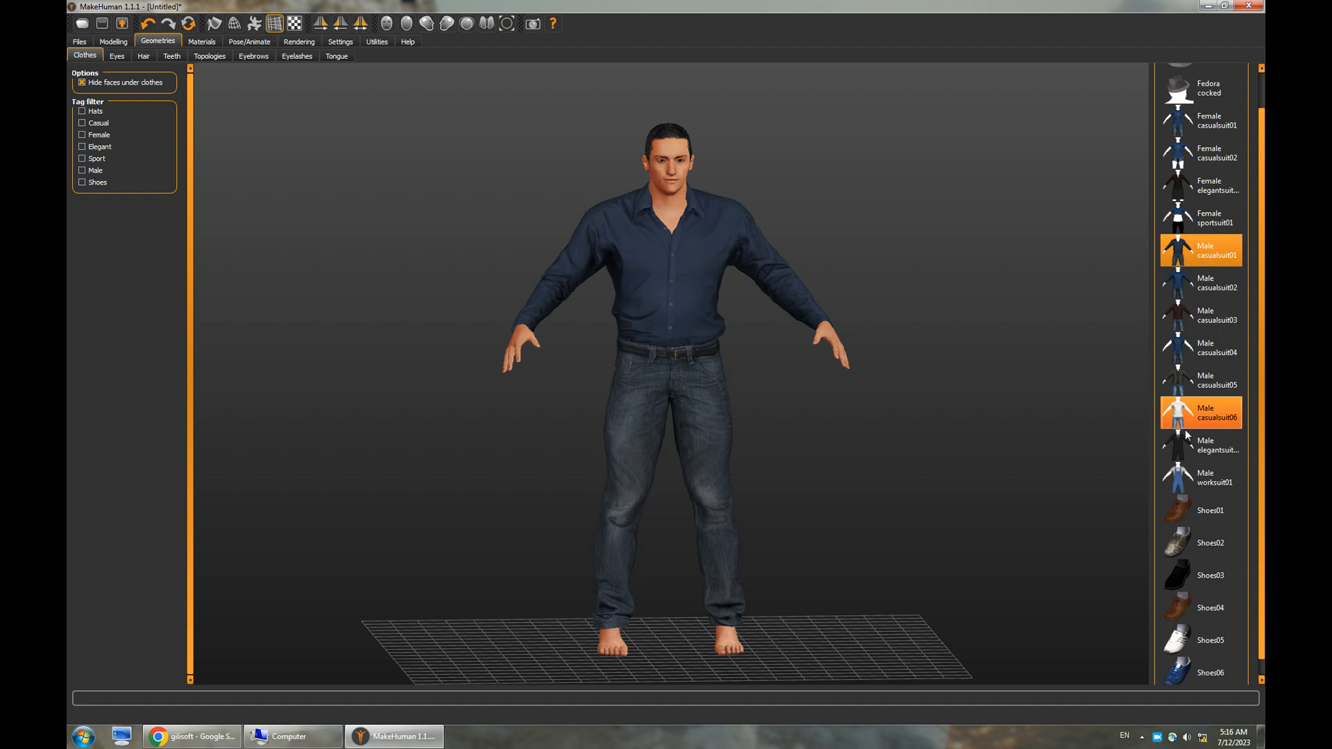
click(1184, 574)
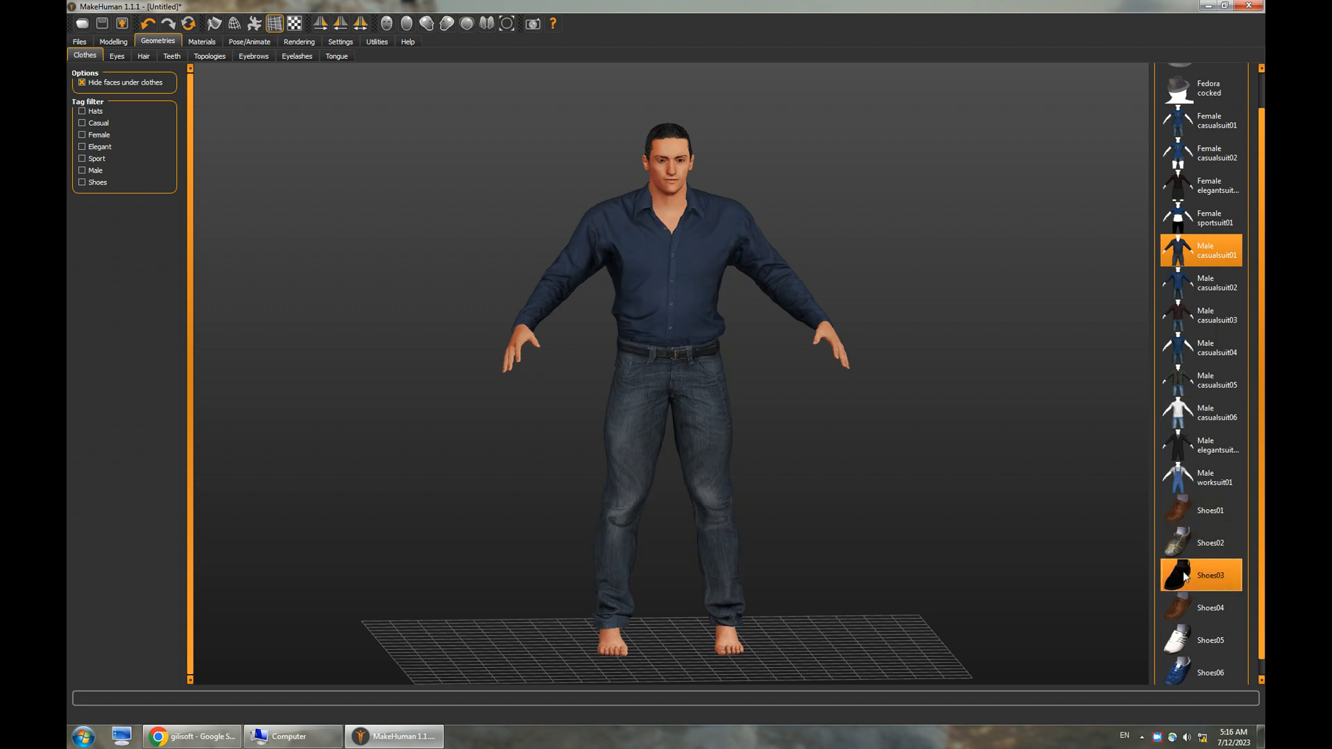
mouse_move(889, 568)
mouse_down()
mouse_move(972, 577)
mouse_move(884, 560)
mouse_up()
key(1)
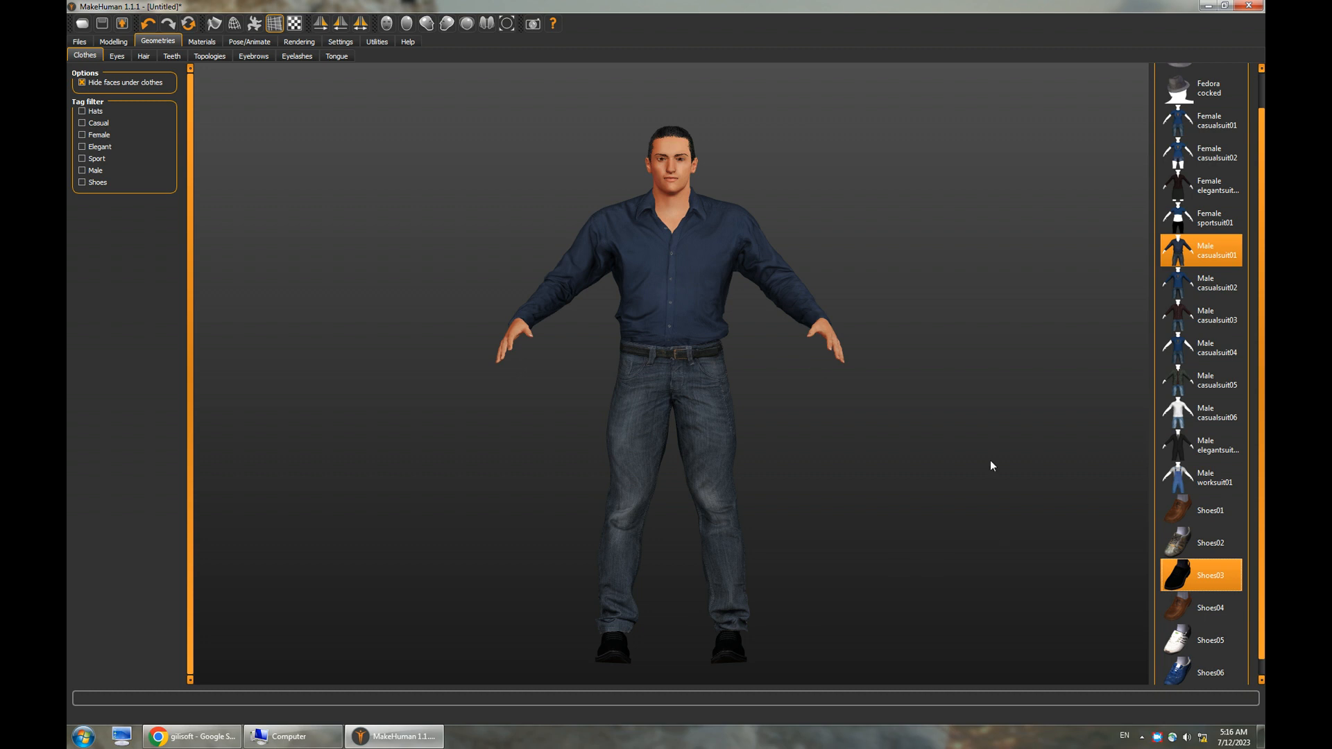
Put the character into the Tpose pose
click(202, 41)
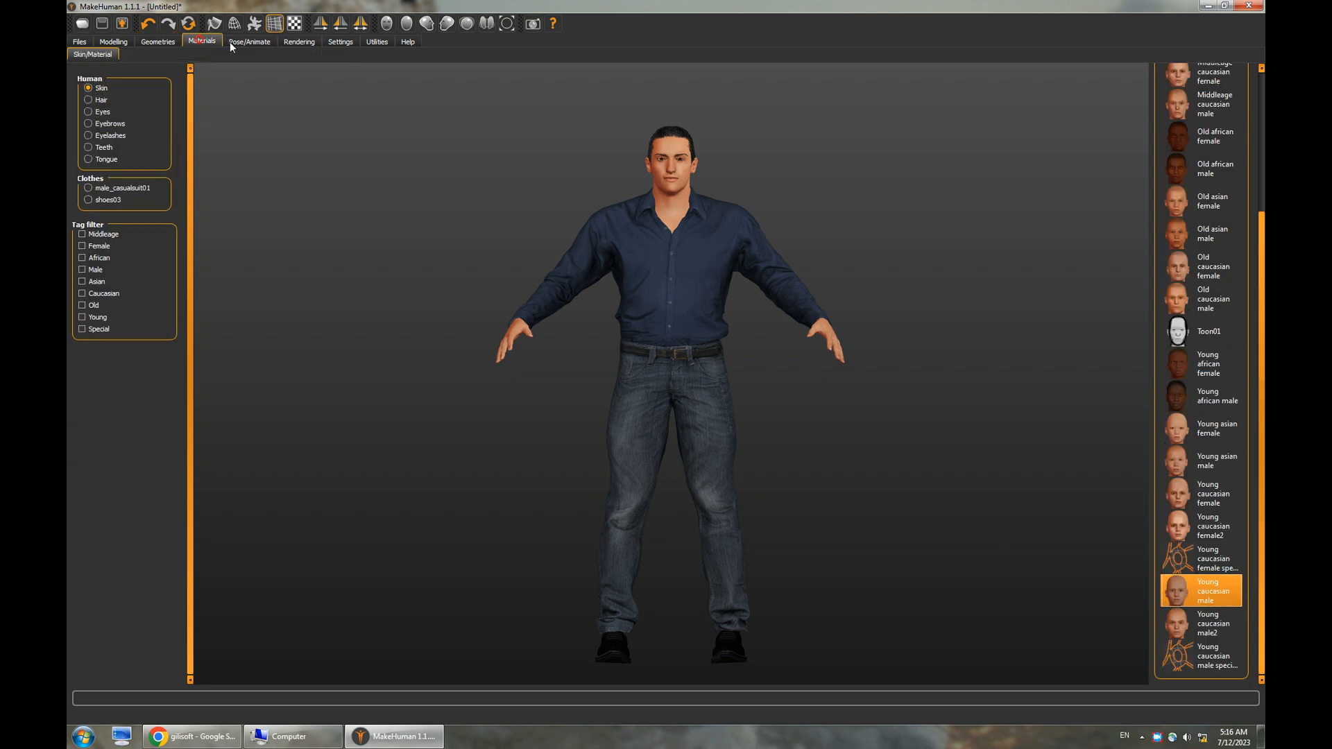
click(250, 43)
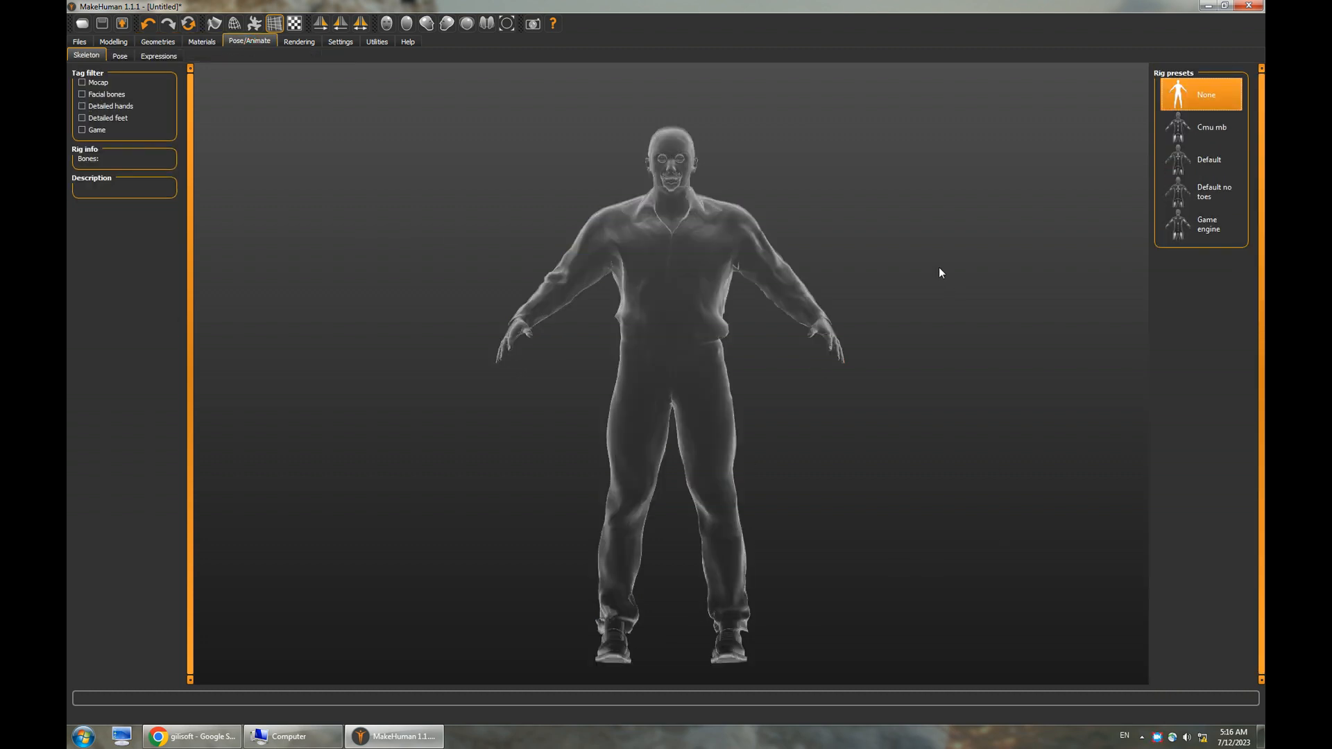
click(123, 57)
click(1174, 647)
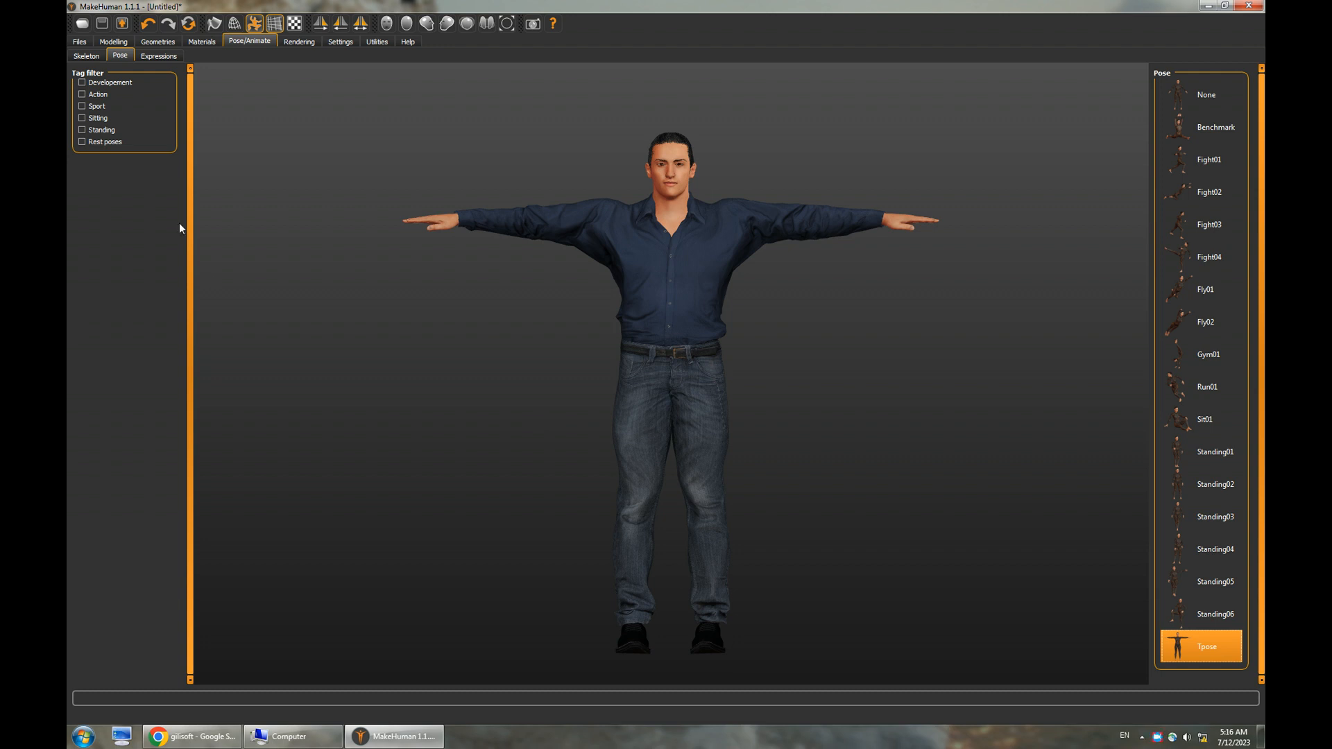
Filter the rig presets by facial bones, apply the Default no toes skeleton and inspect its face bones
click(87, 58)
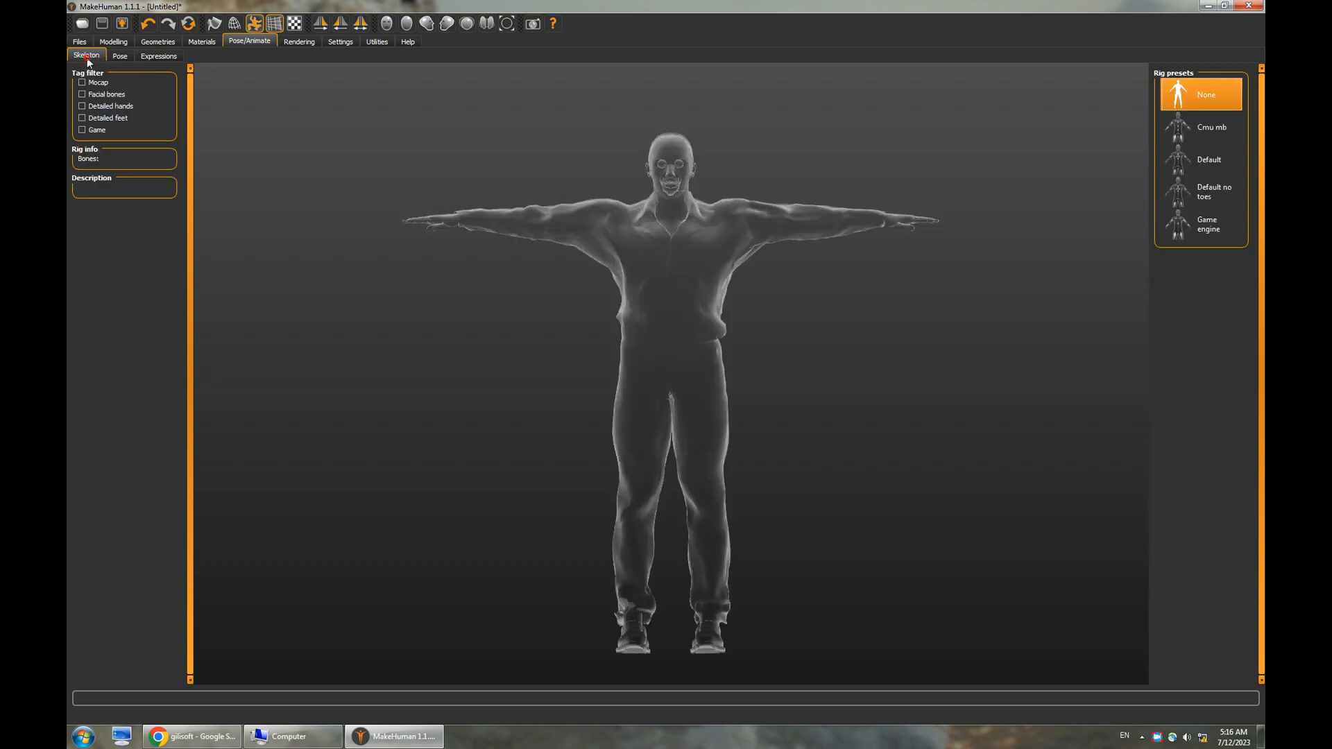
click(101, 96)
click(1188, 126)
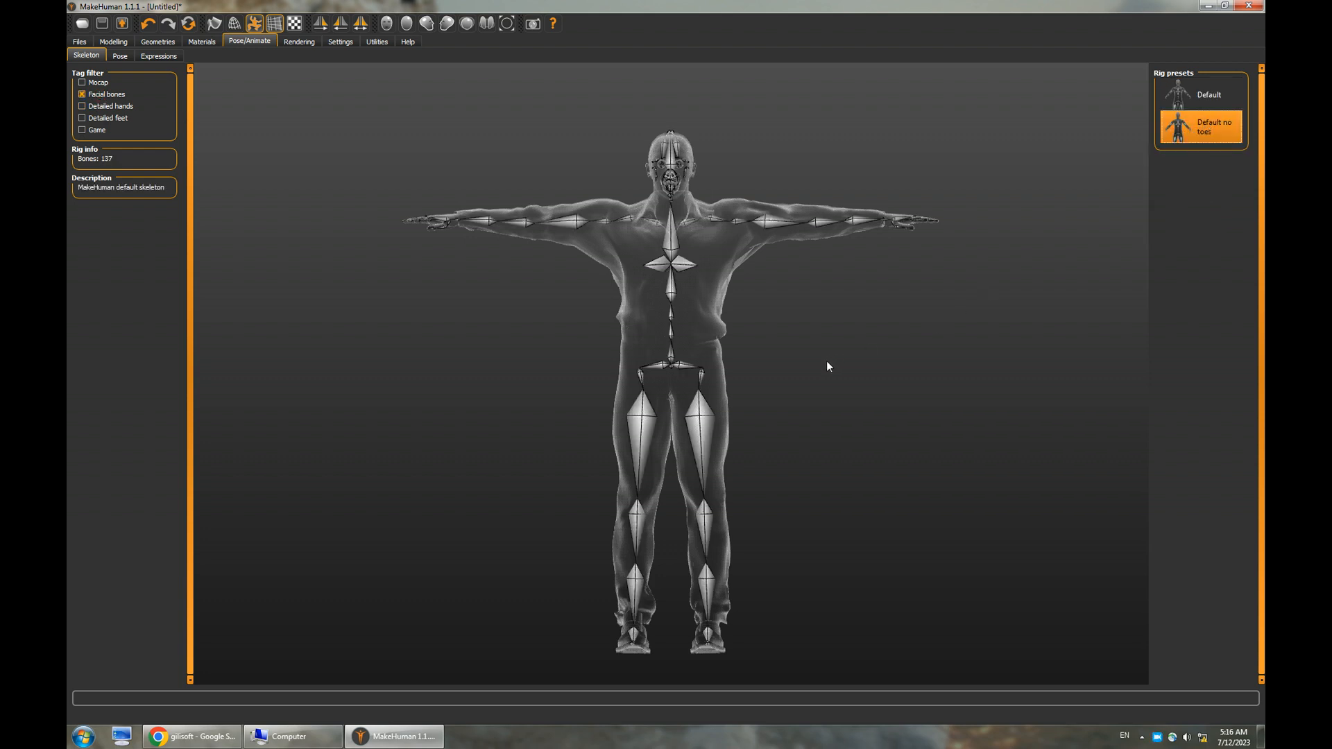
drag(805, 380, 859, 381)
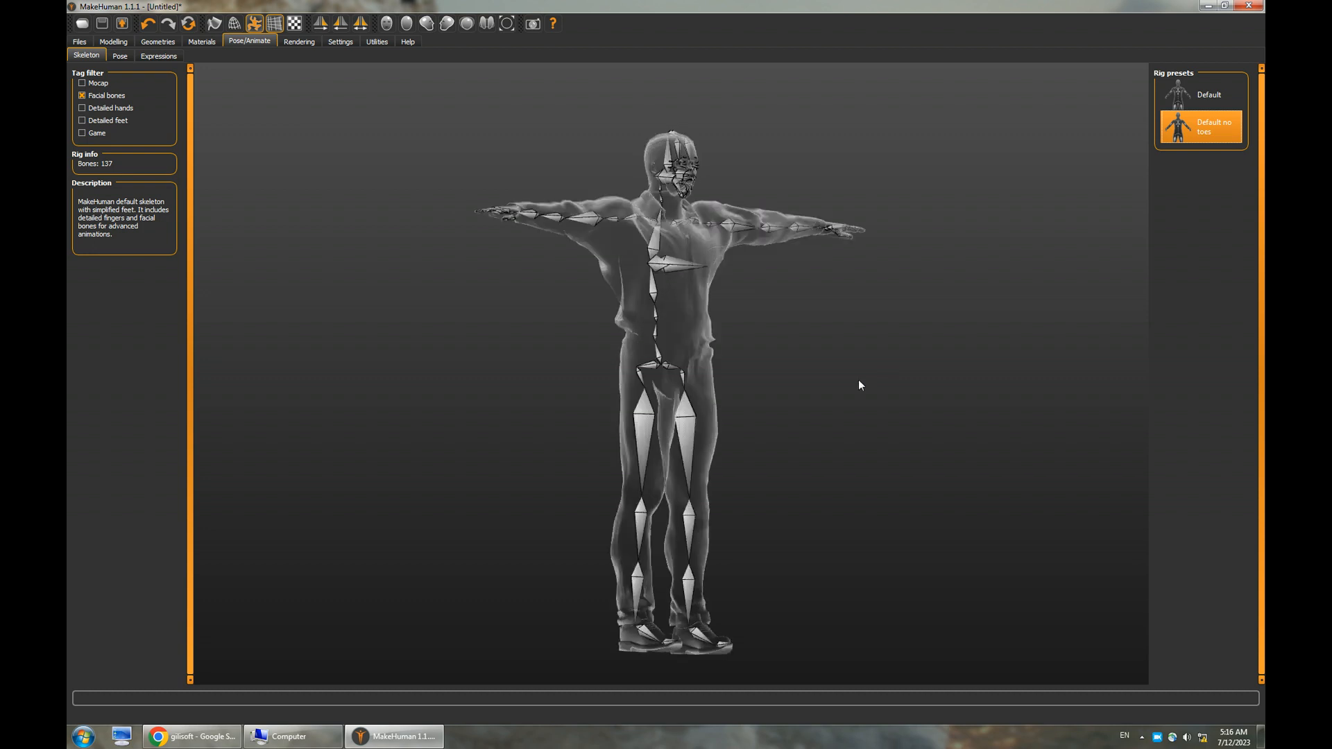
scroll(701, 129, down, 5)
scroll(728, 151, up, 2)
scroll(728, 155, up, 6)
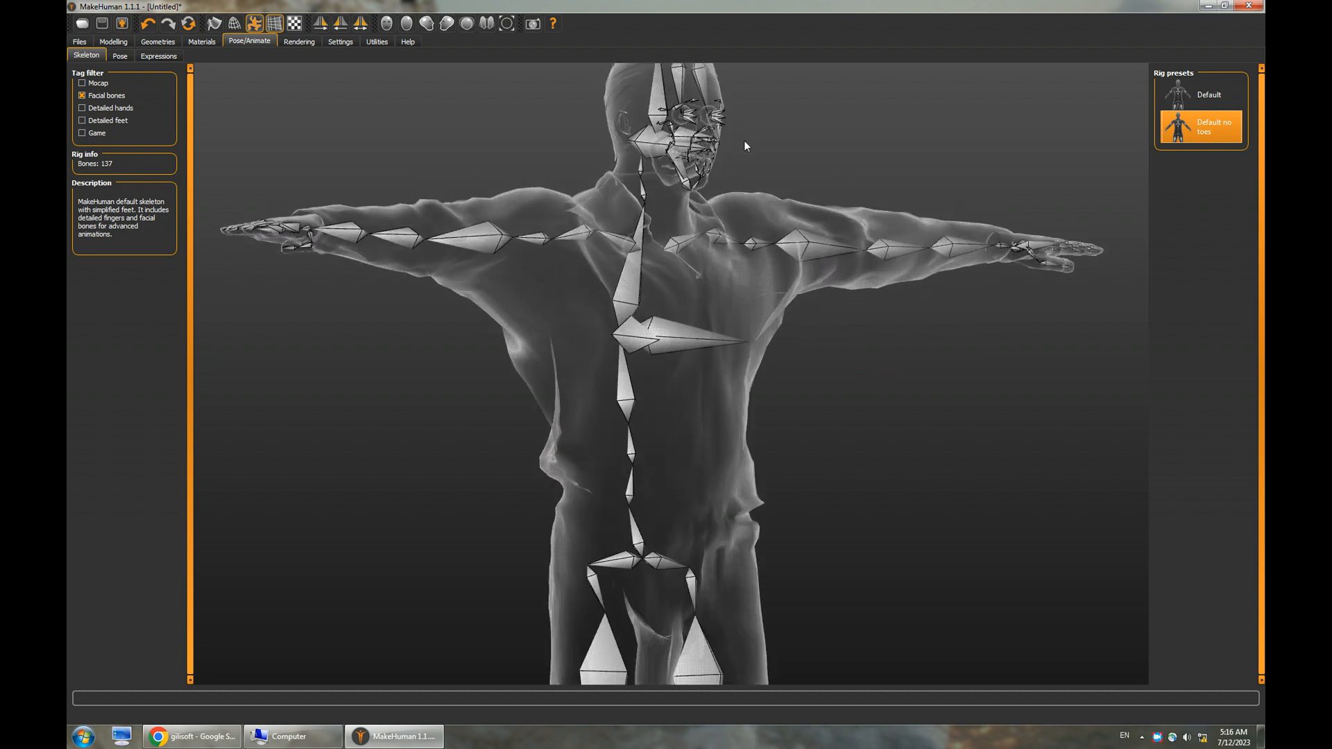
scroll(746, 143, up, 5)
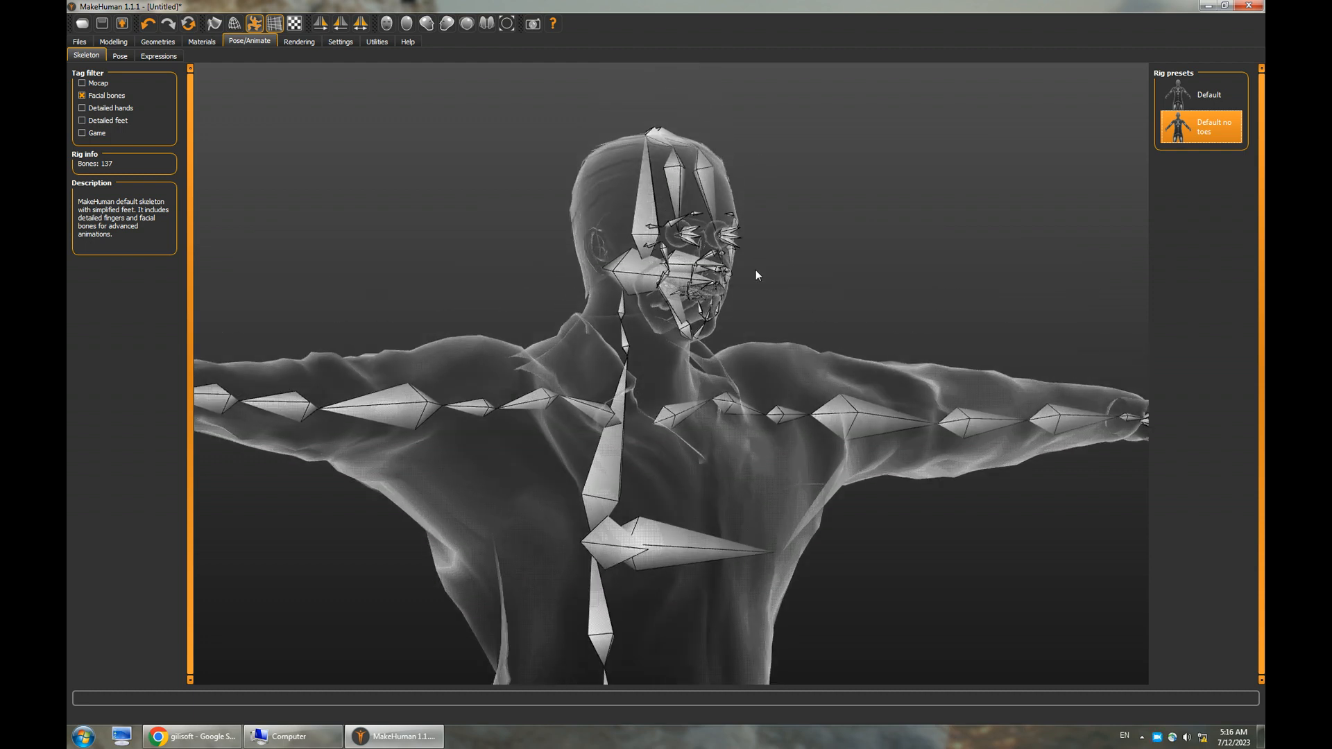
scroll(760, 312, up, 4)
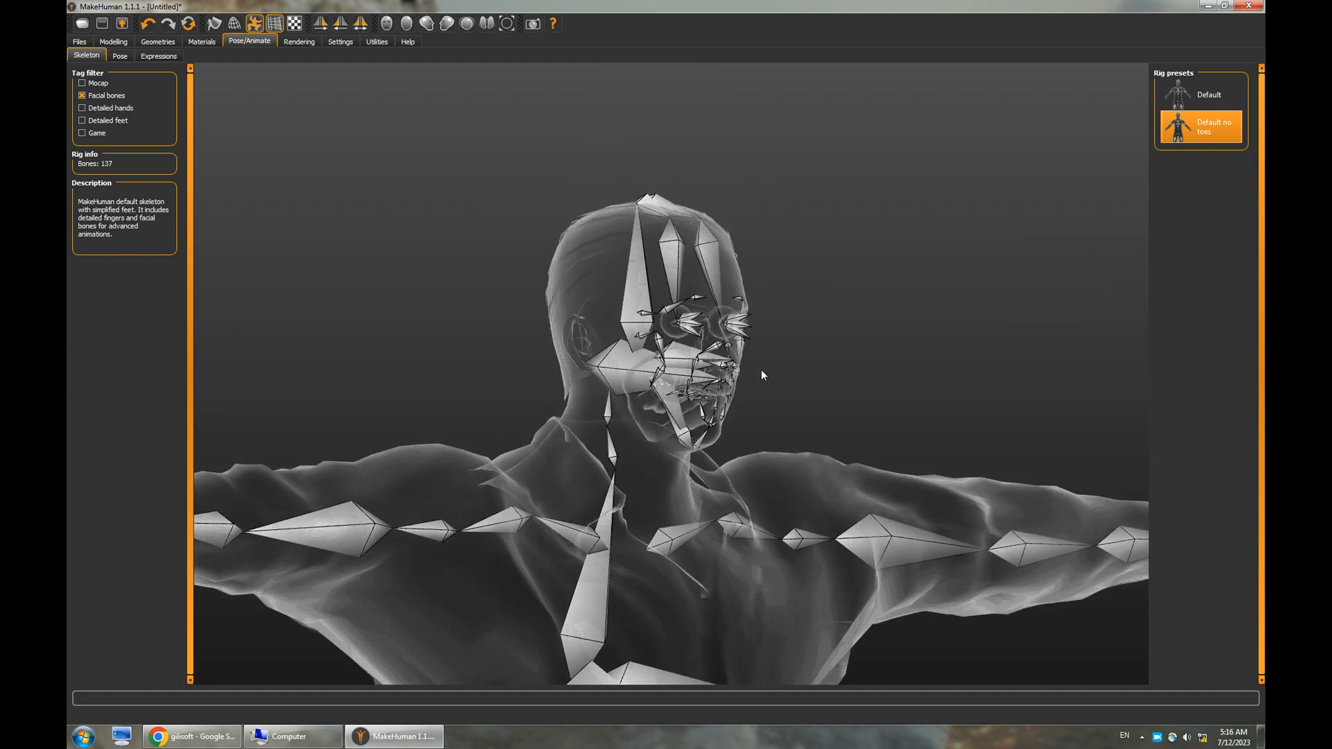
mouse_move(772, 400)
mouse_down()
mouse_move(826, 407)
mouse_move(639, 390)
mouse_move(751, 402)
mouse_up()
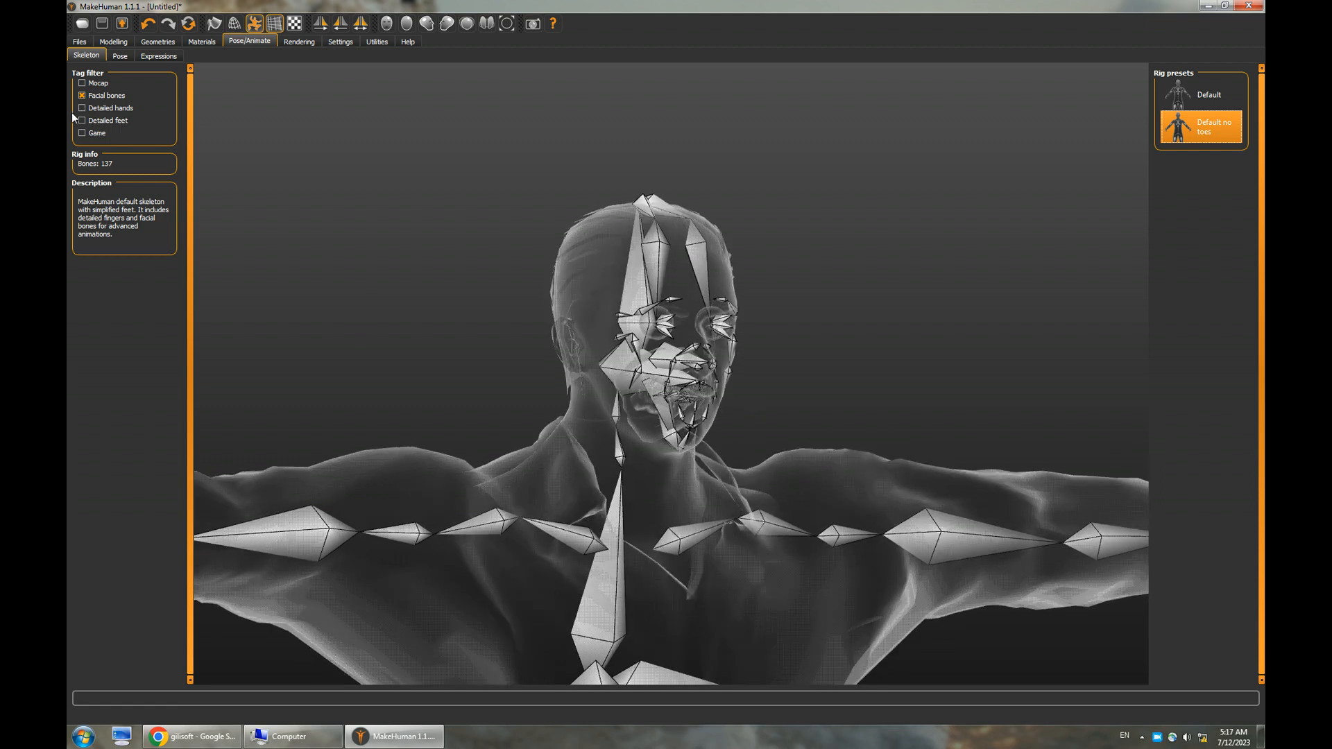
Filter the rig presets by game only and try the Game engine skeleton on the character
click(85, 133)
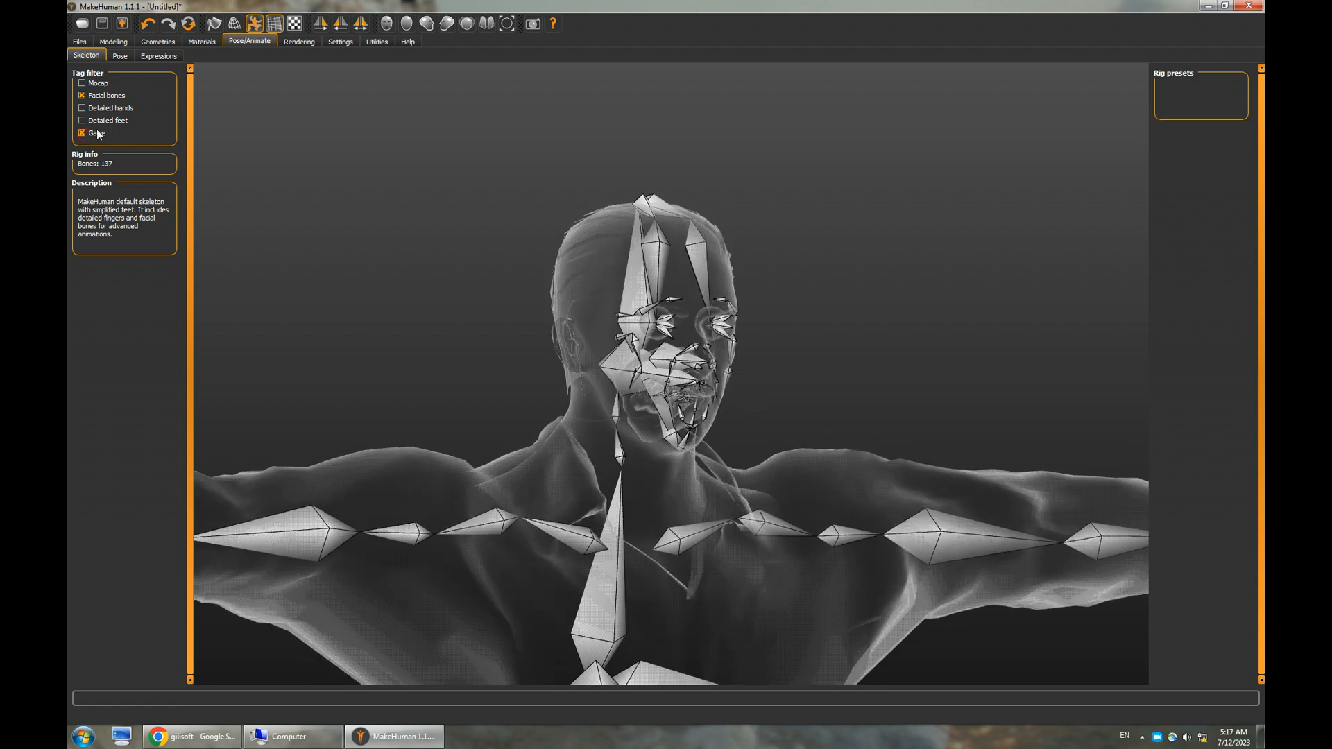
click(81, 95)
click(97, 135)
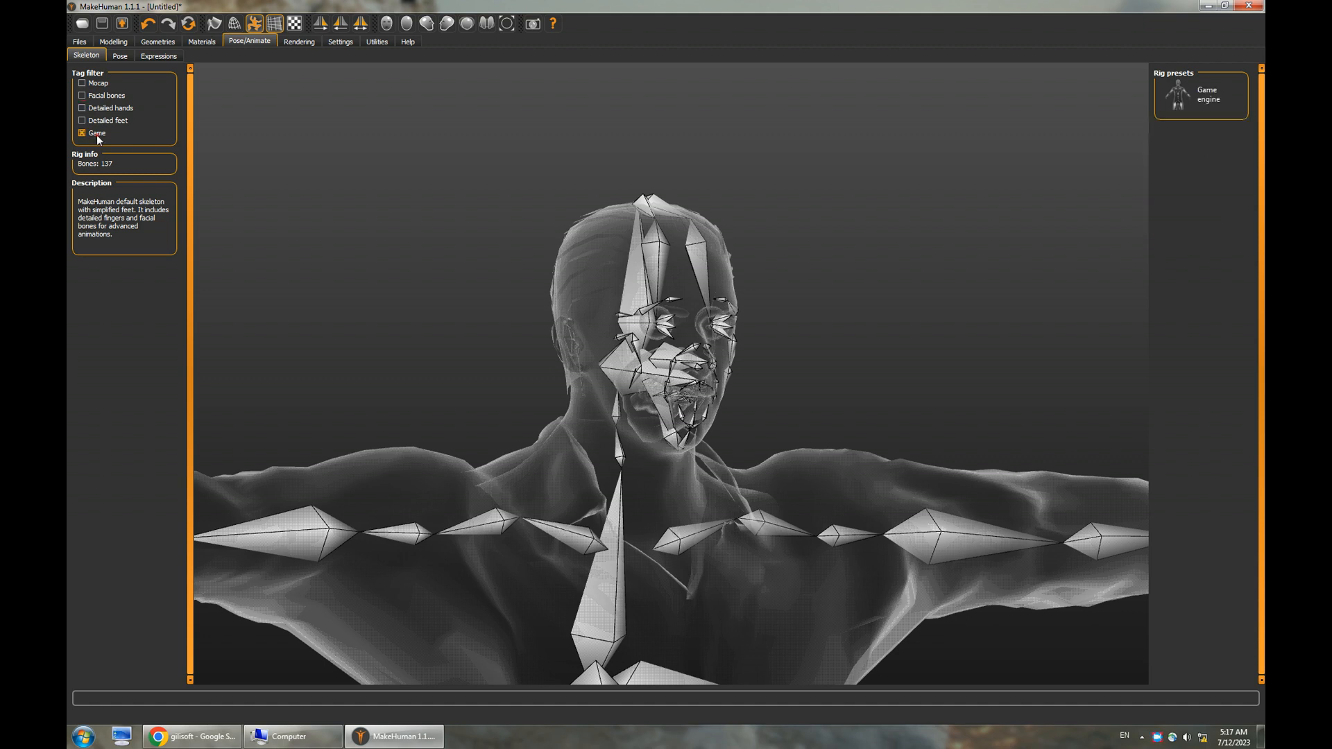
click(1206, 104)
click(916, 325)
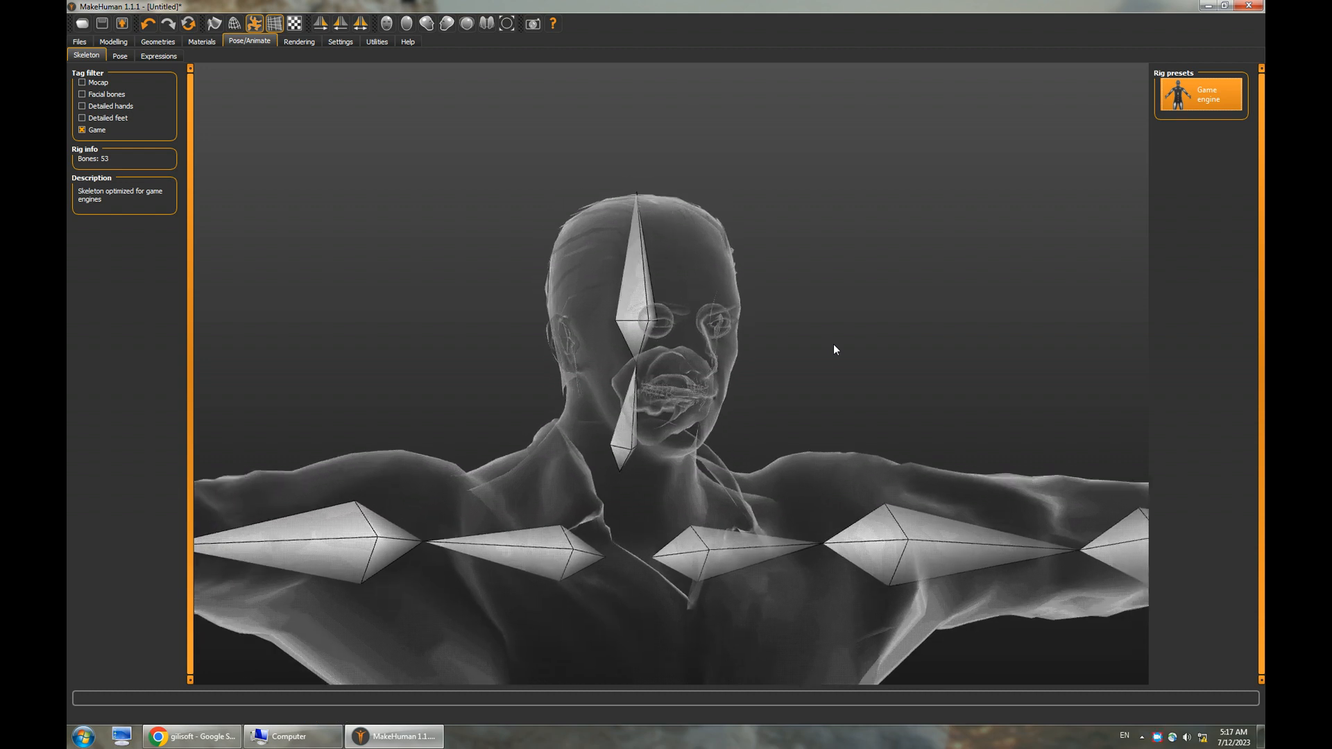
scroll(833, 343, down, 10)
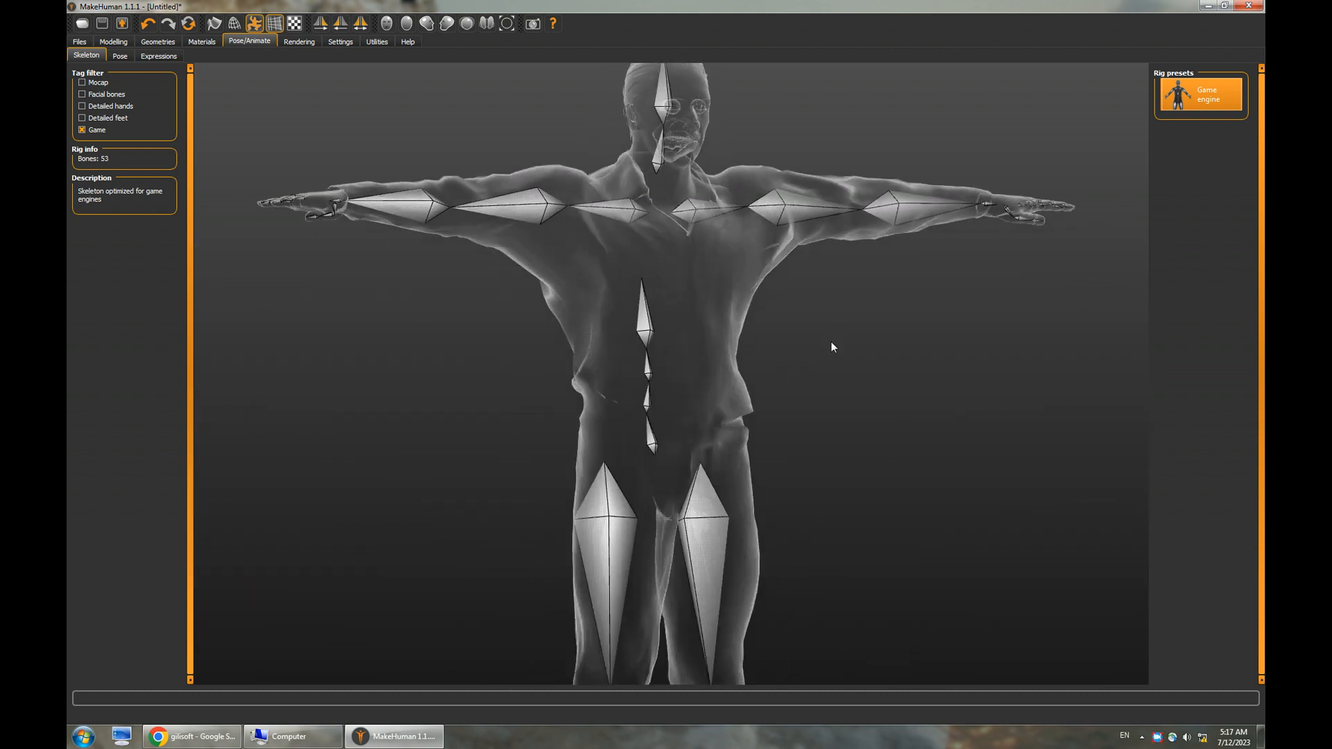
scroll(832, 346, down, 3)
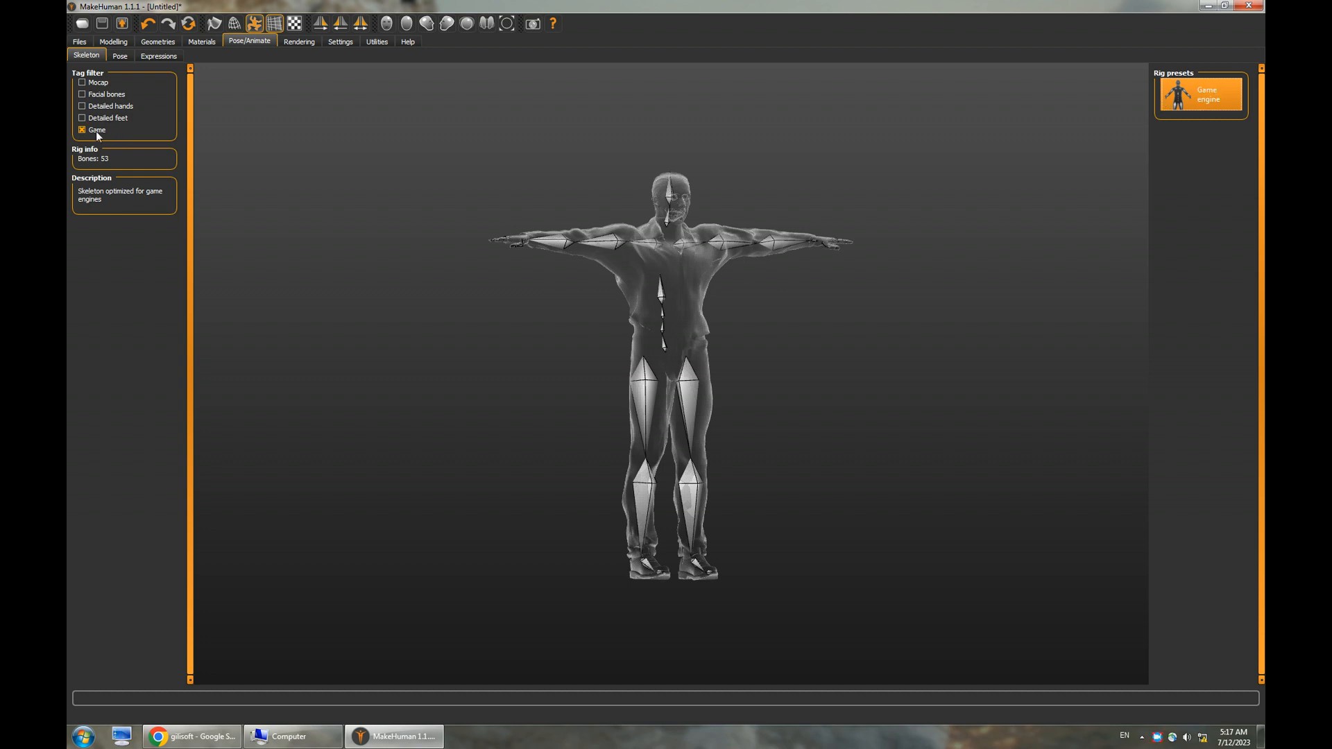
Filter the rig presets by detailed hands instead of game and apply the Default no toes skeleton
drag(439, 290, 498, 347)
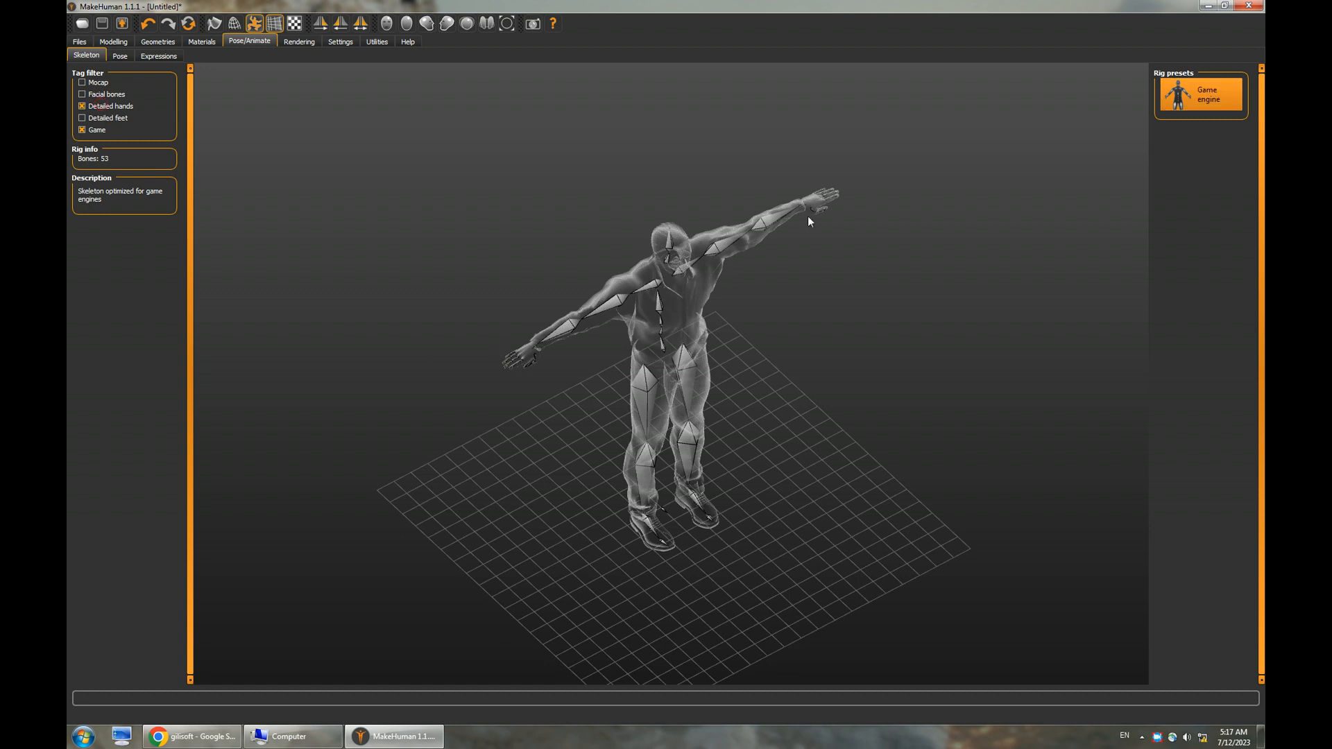
click(81, 130)
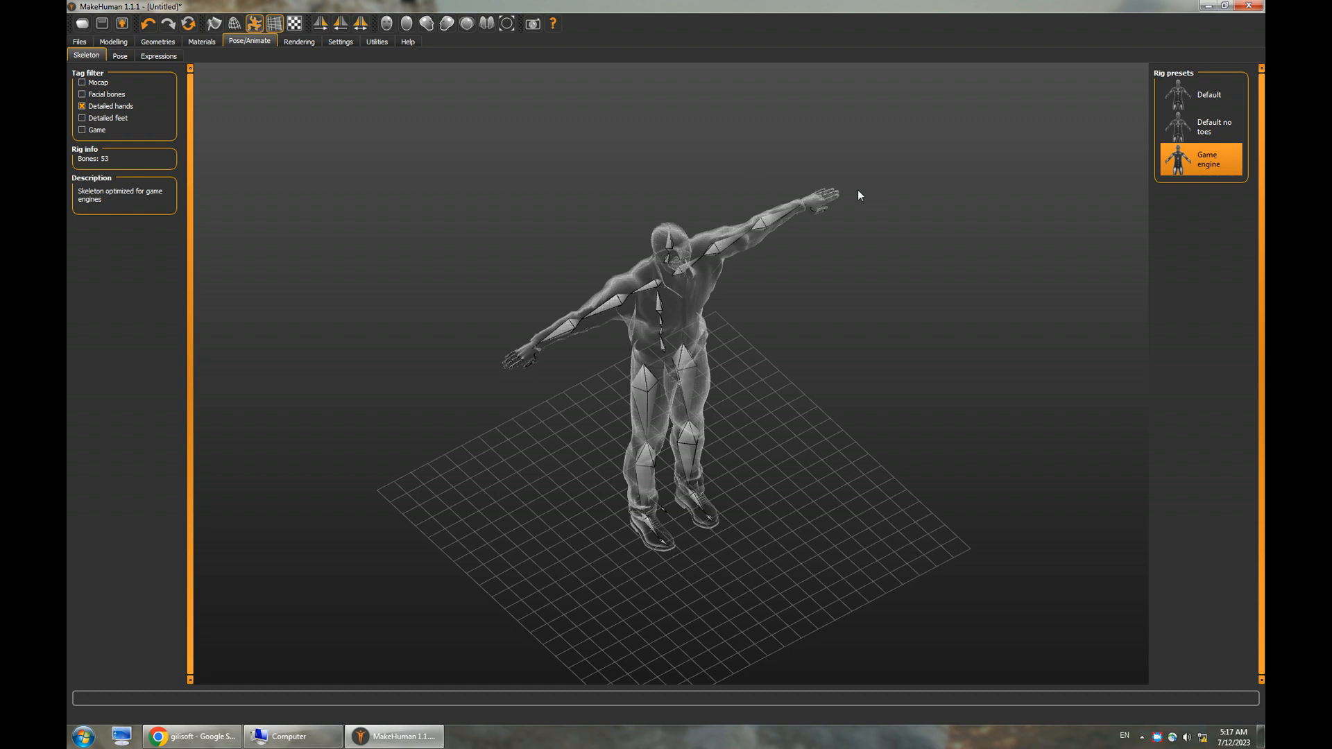
click(1211, 126)
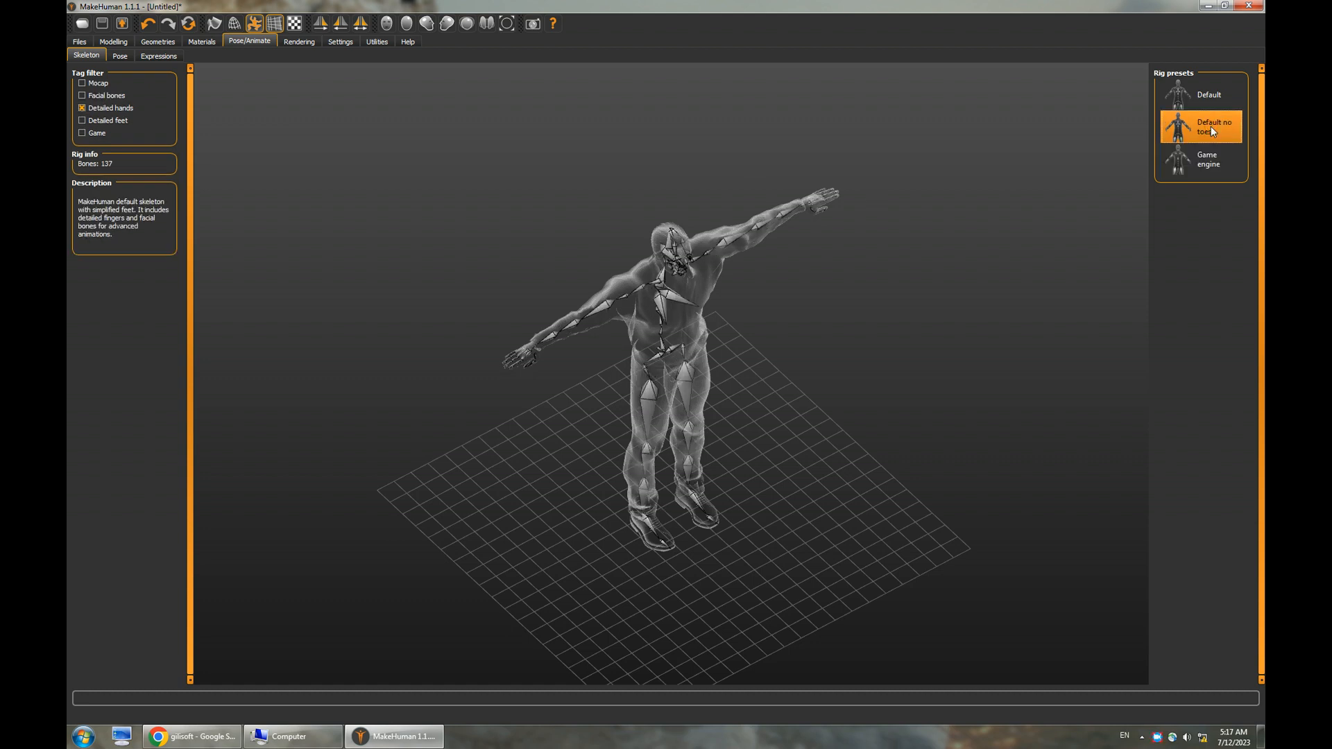
drag(834, 336, 453, 298)
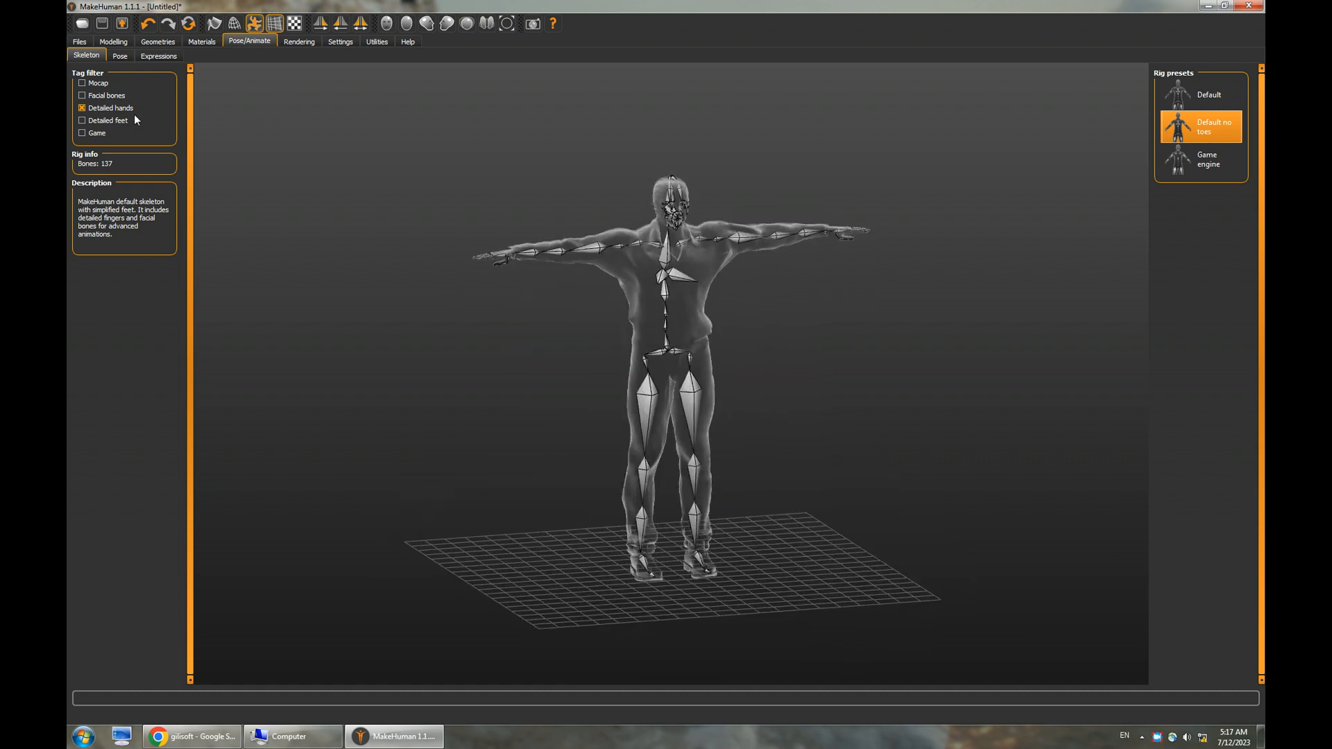
Switch the rig preset filter from detailed hands to facial bones and face the character forward
click(82, 108)
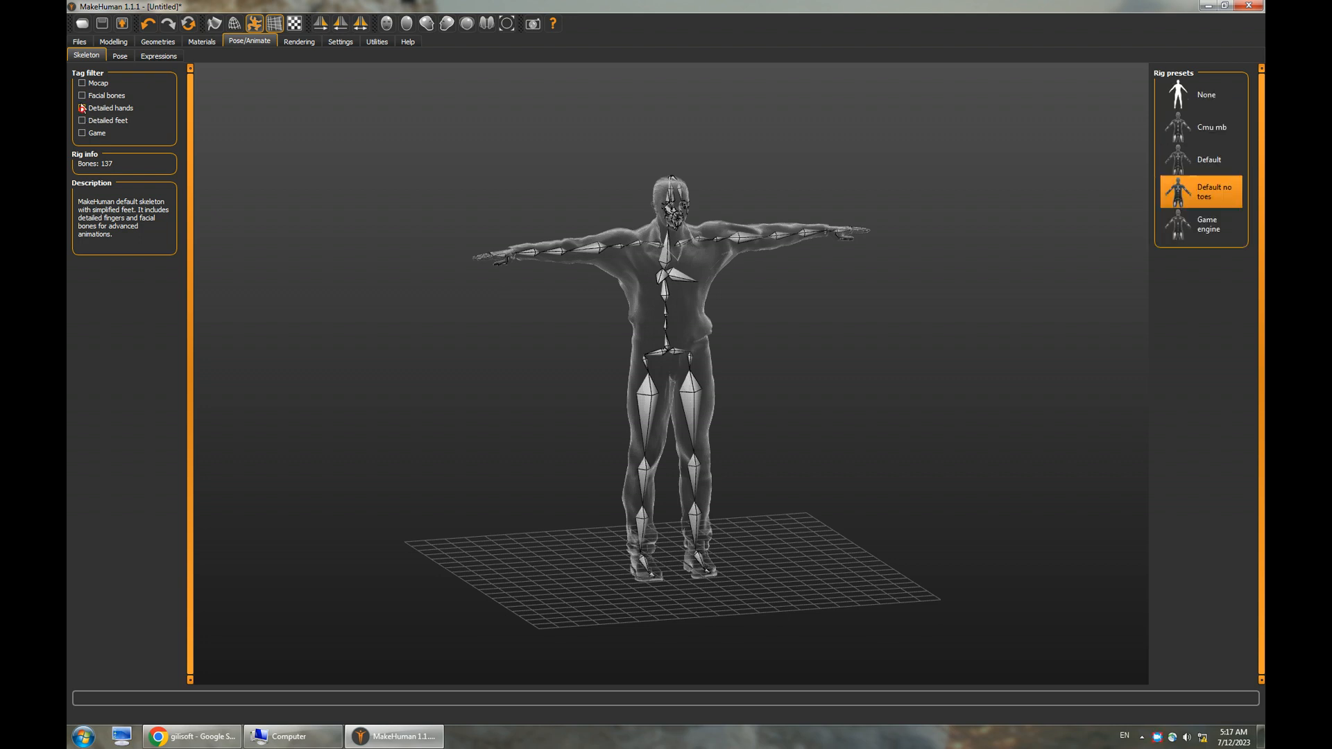
click(82, 97)
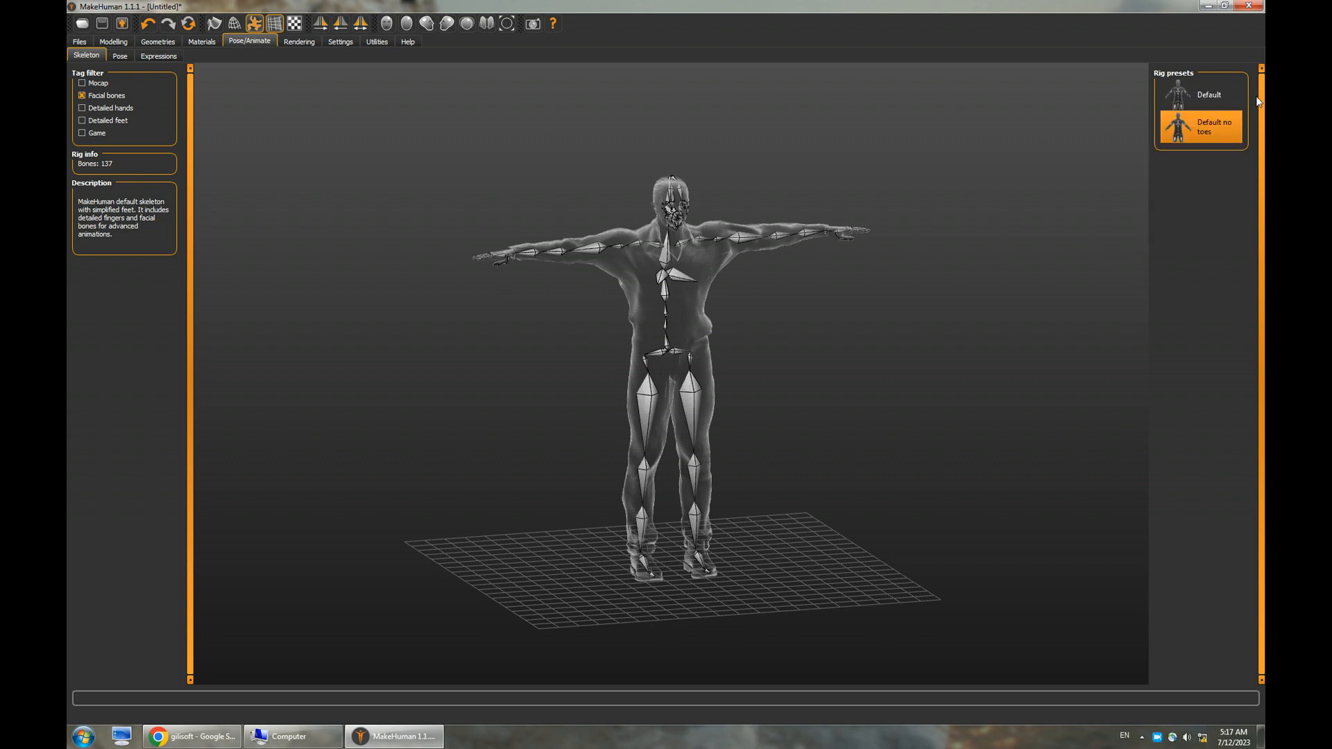
drag(835, 352, 748, 356)
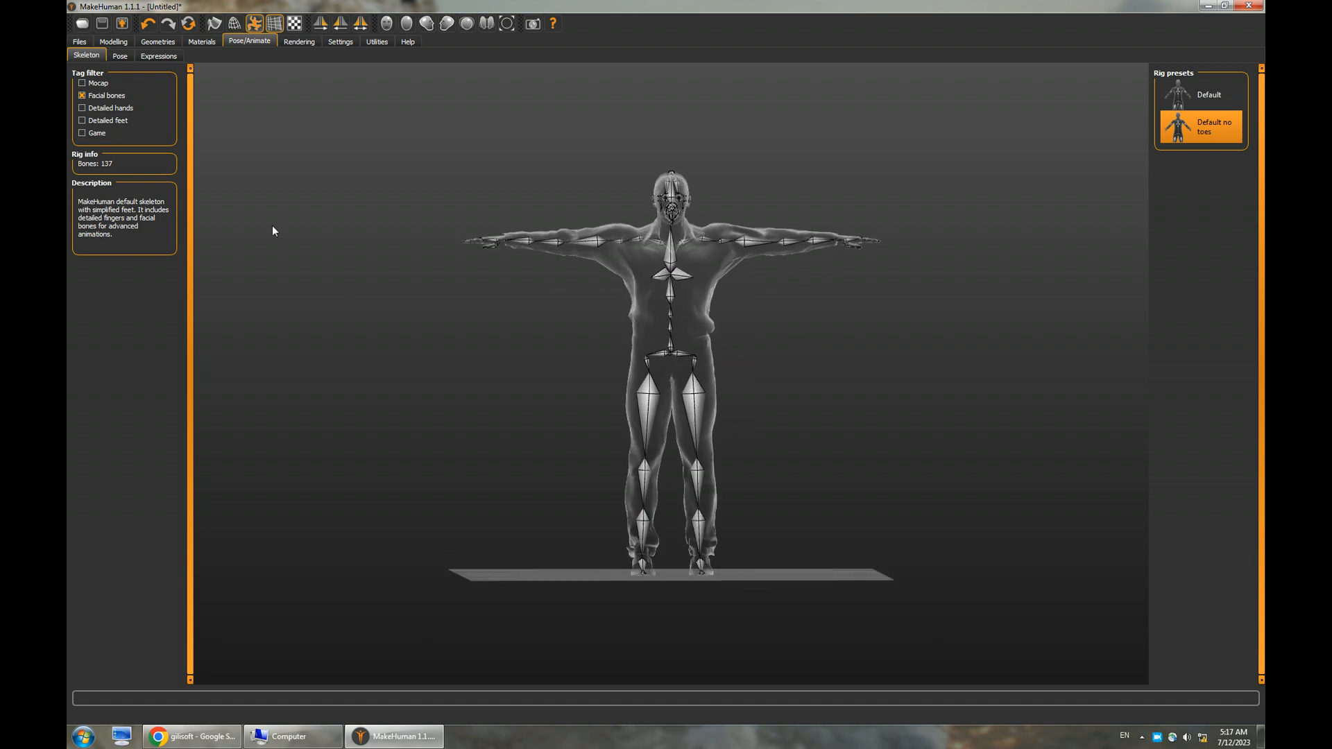
Give the character the Anger01 facial expression
click(158, 58)
click(157, 57)
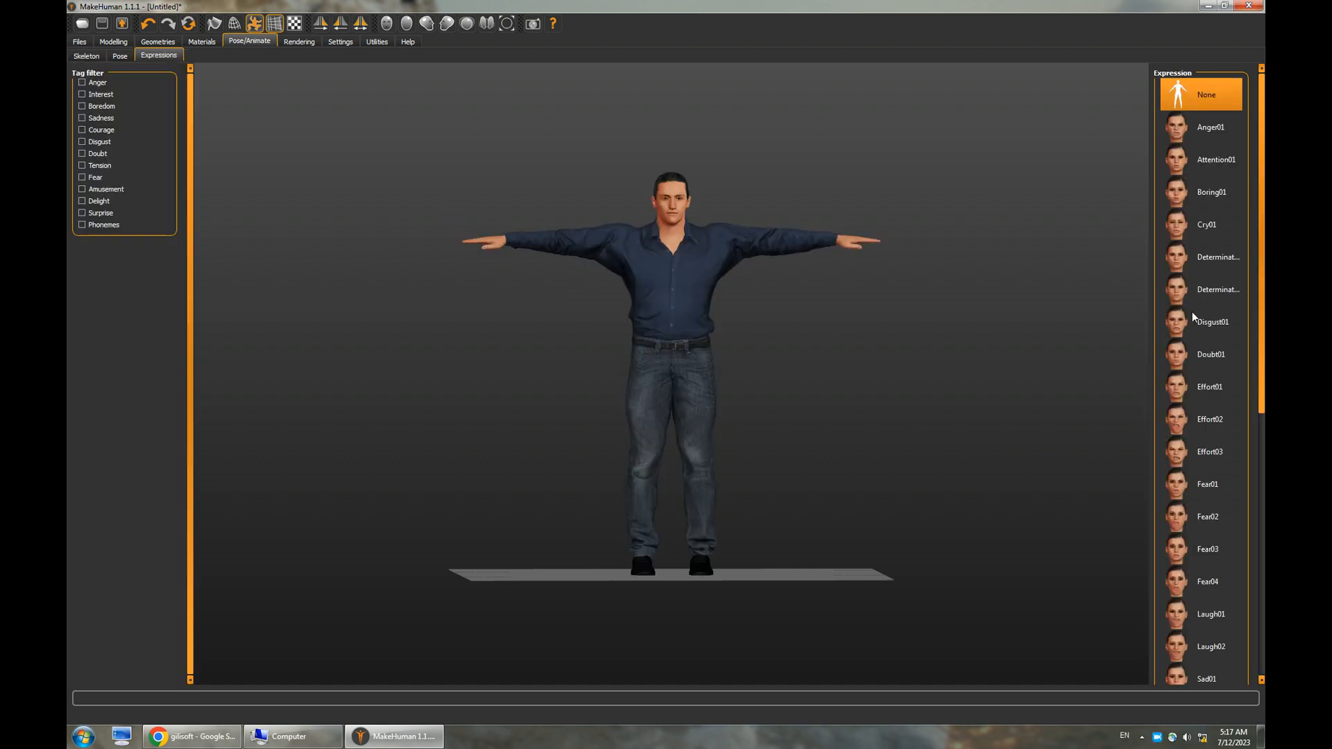
click(1178, 135)
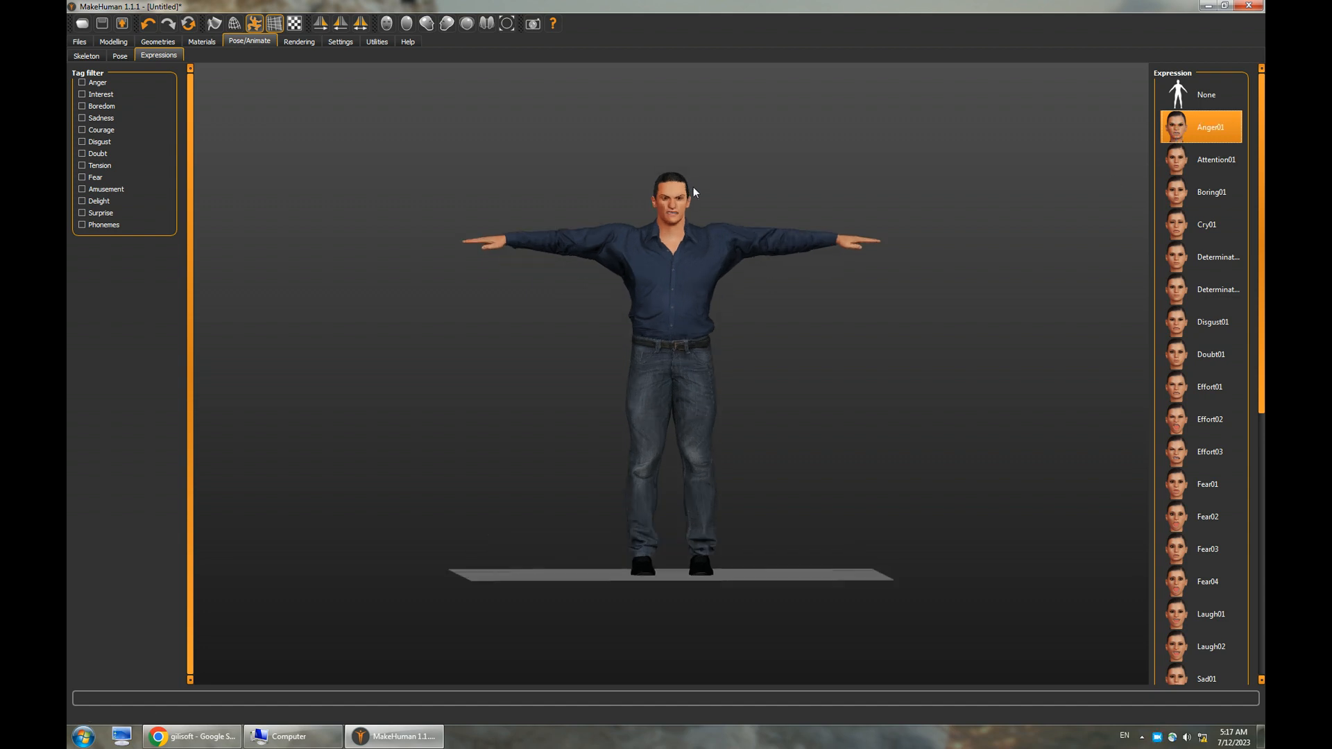
Try the Attention01, Doubt01 and Fear01 expressions on the character's face
scroll(693, 186, up, 10)
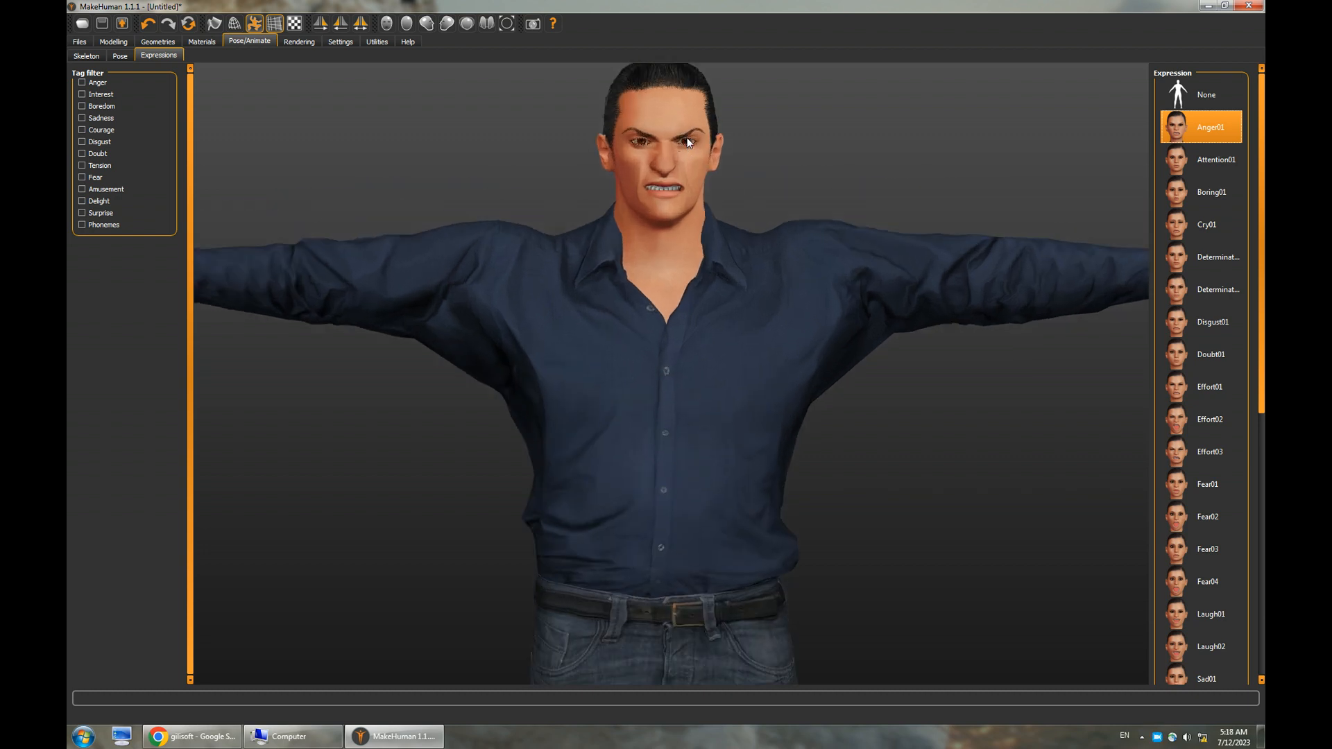
scroll(687, 142, up, 2)
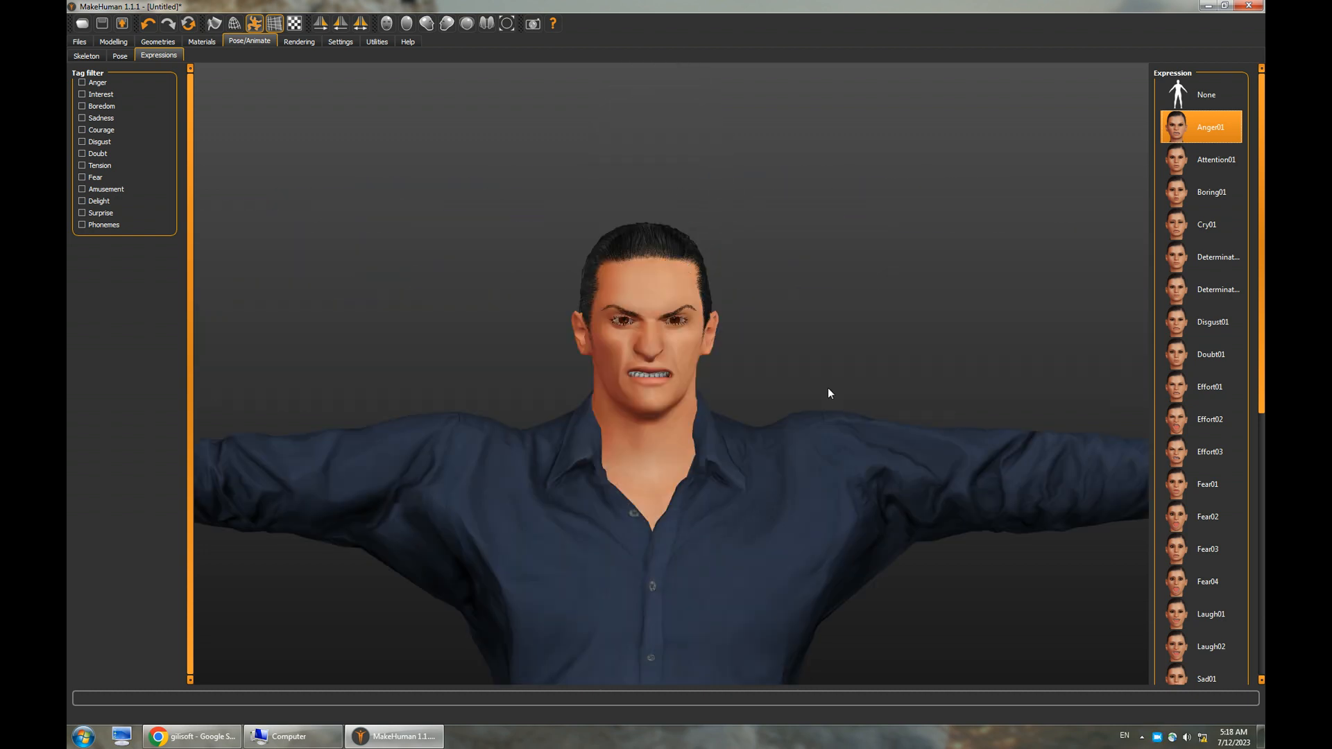
click(1182, 166)
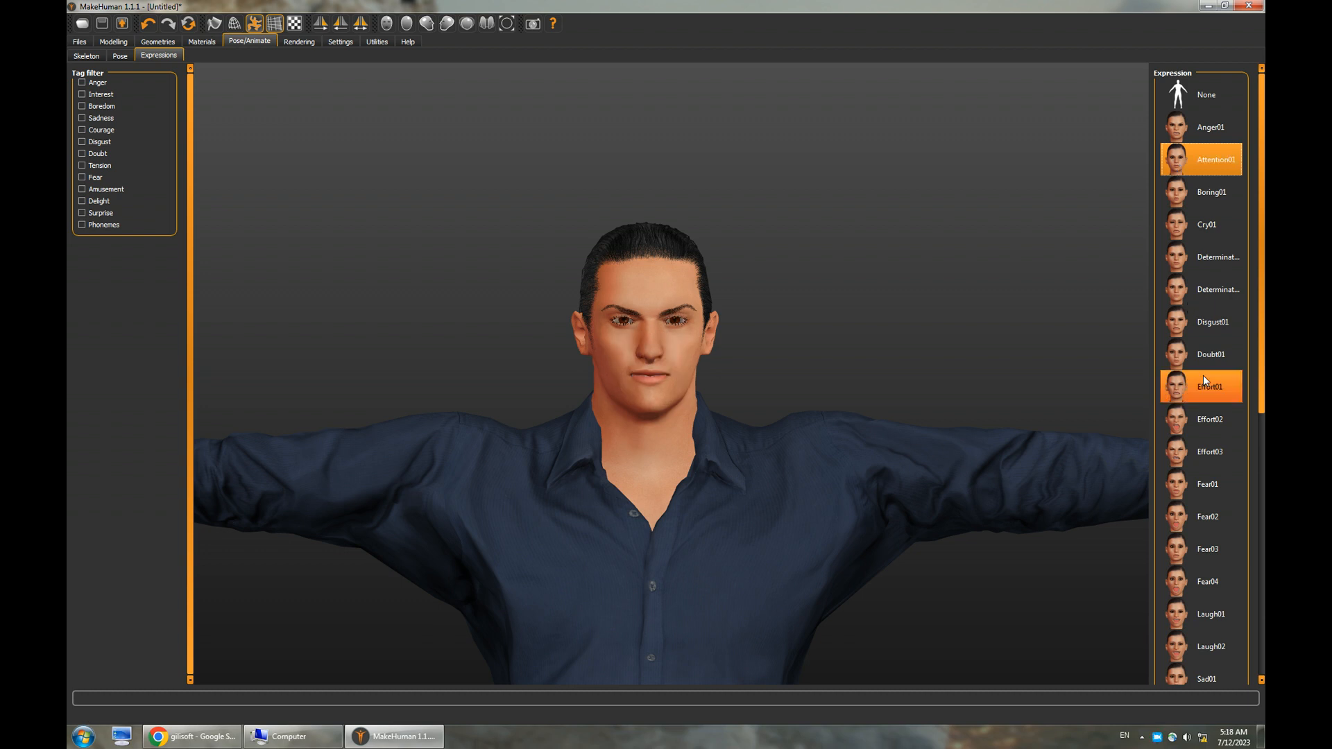
click(1177, 361)
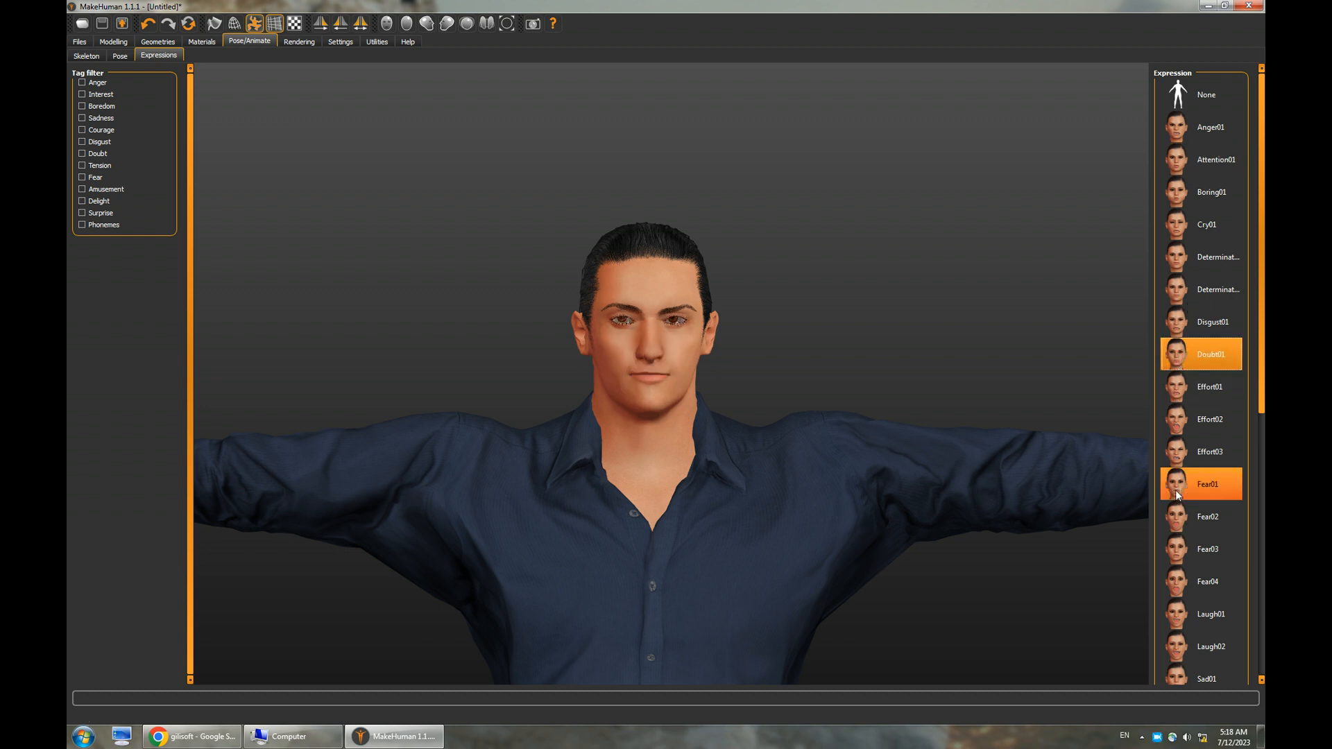
click(1177, 493)
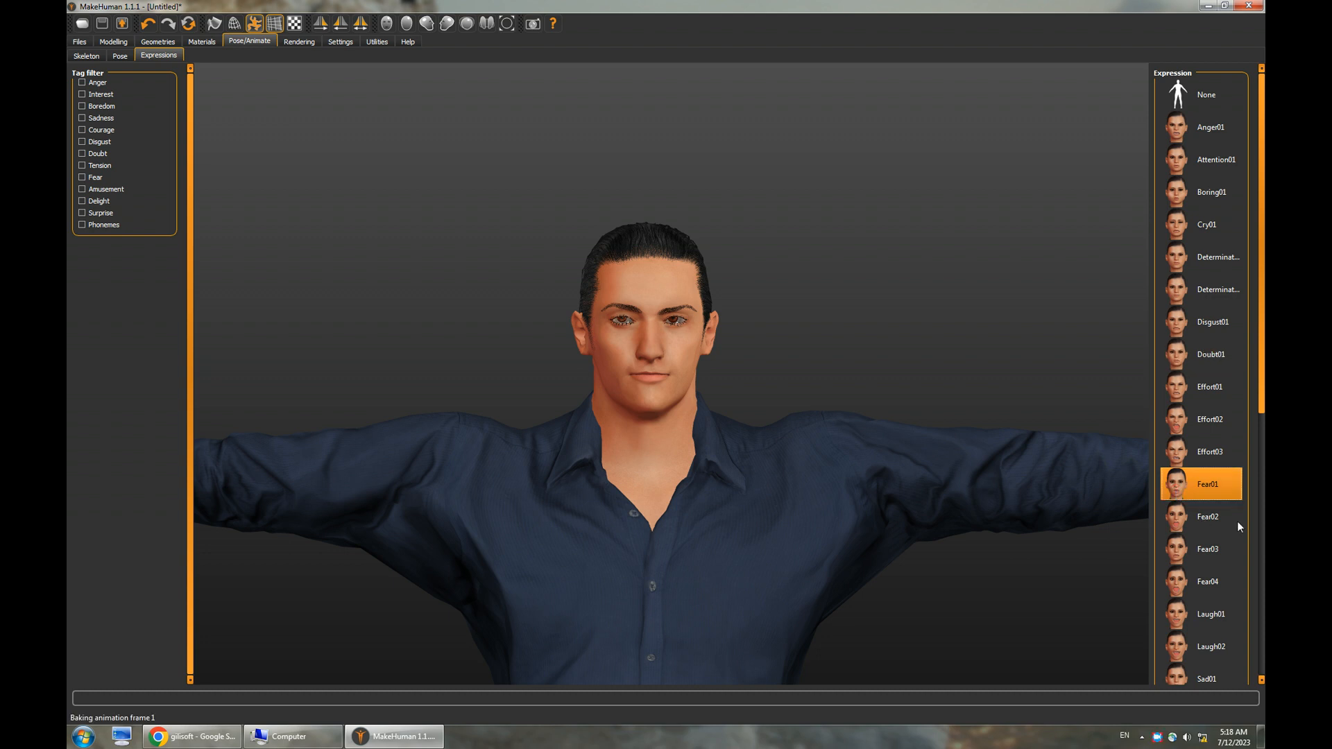
Try the Smile03, Surprise02 and Threaten02 expressions on the character
scroll(1262, 405, down, 2)
scroll(1262, 404, down, 2)
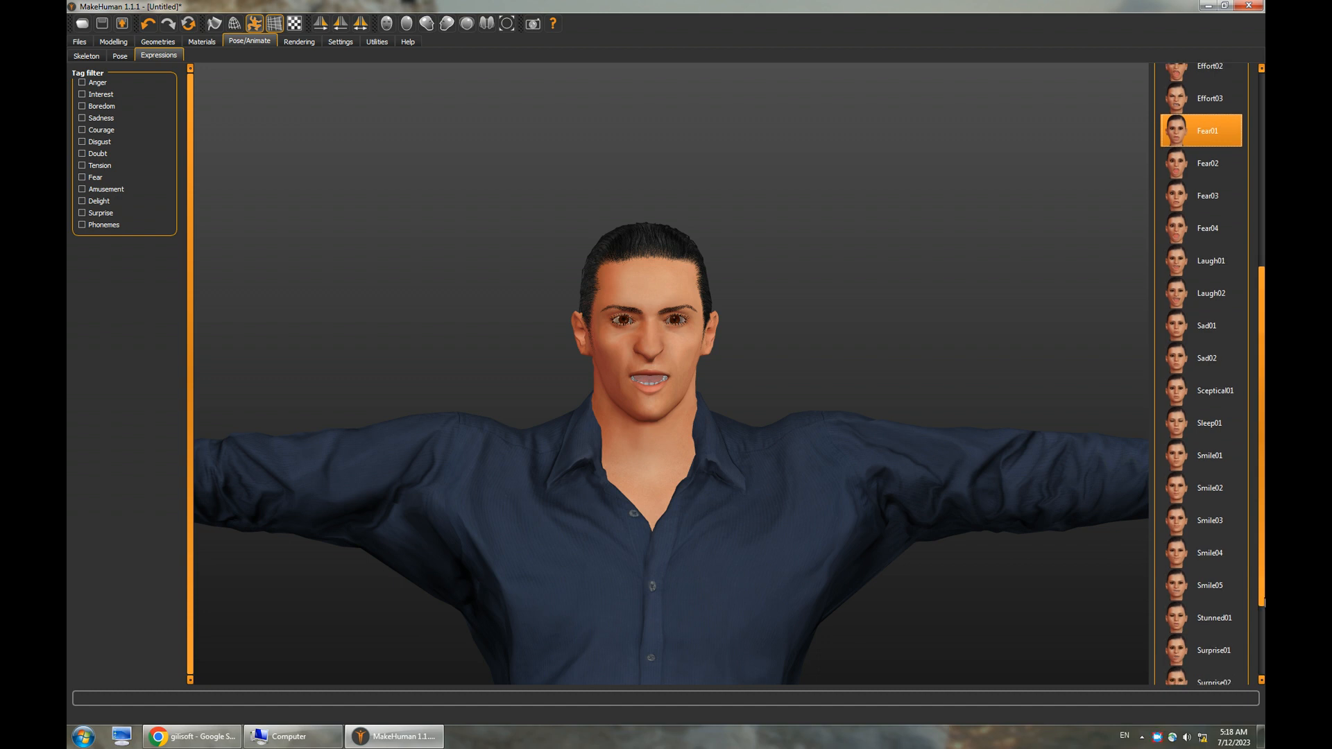
click(1185, 531)
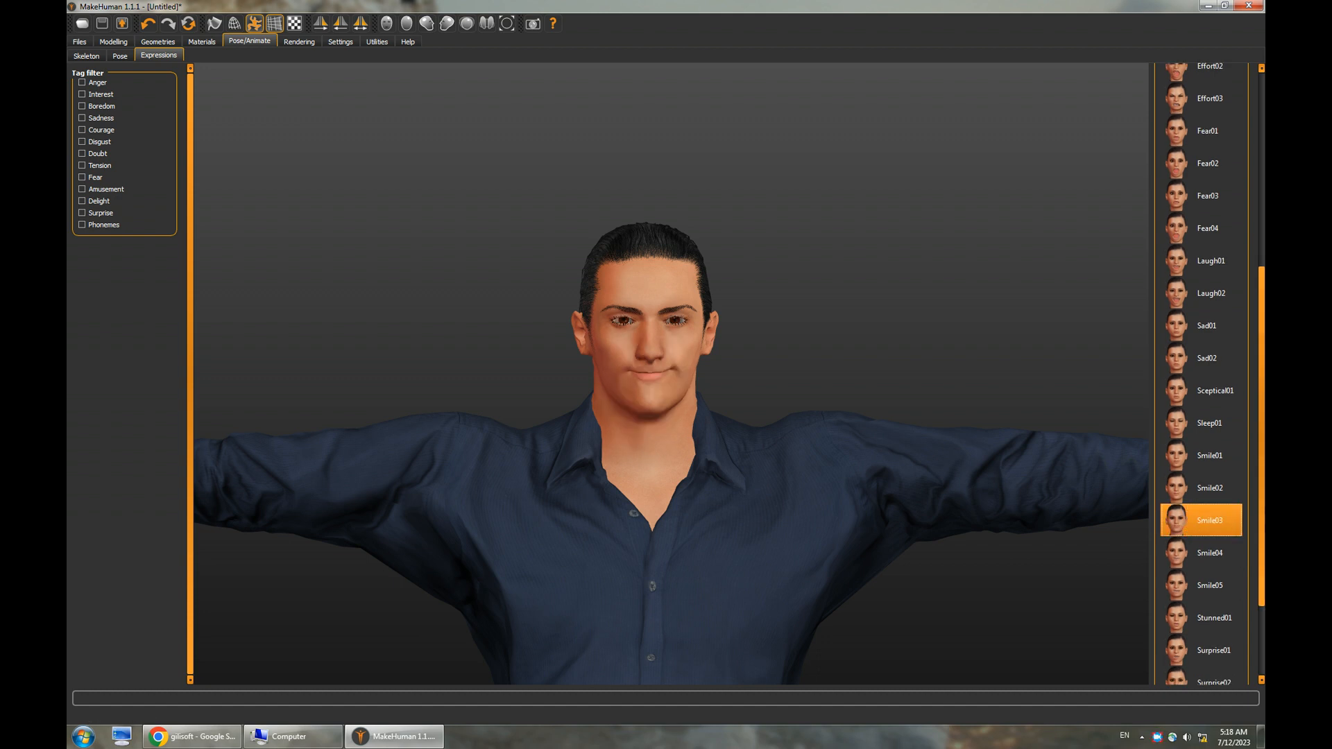
scroll(1261, 550, down, 1)
click(1198, 576)
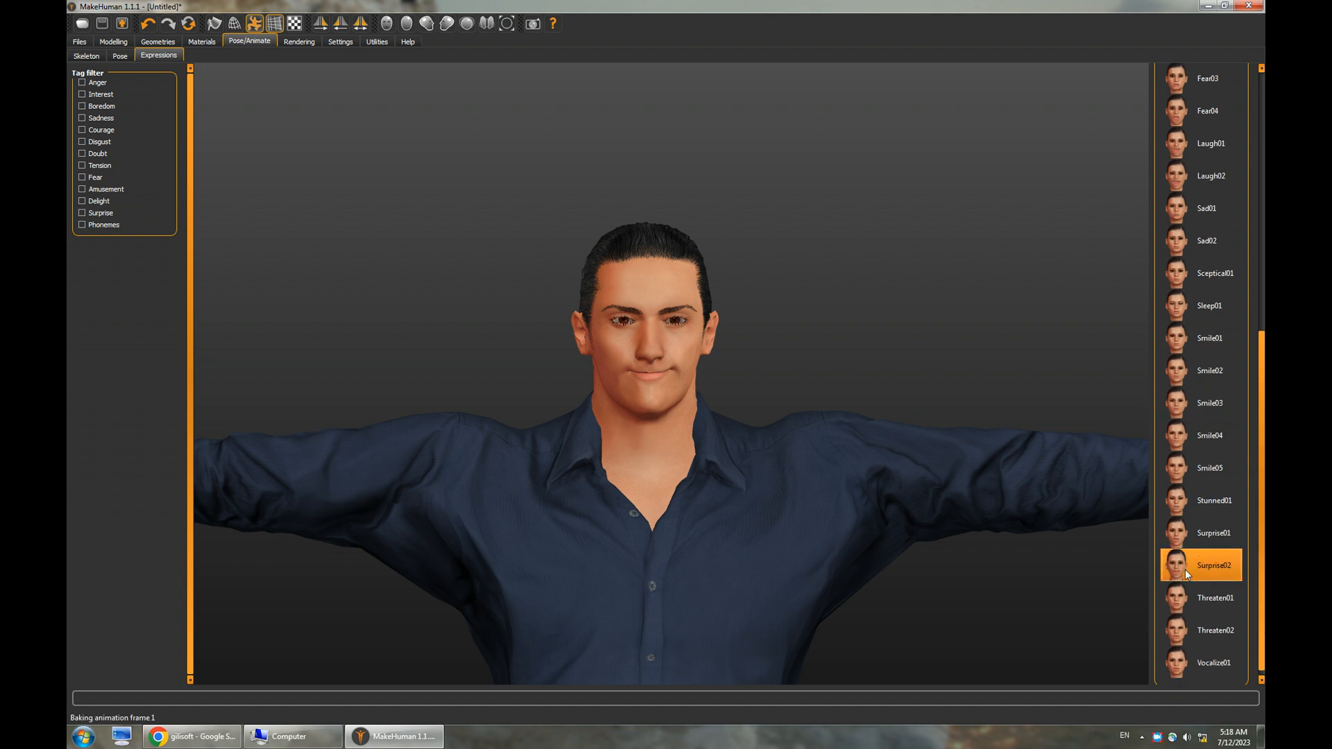
click(1182, 640)
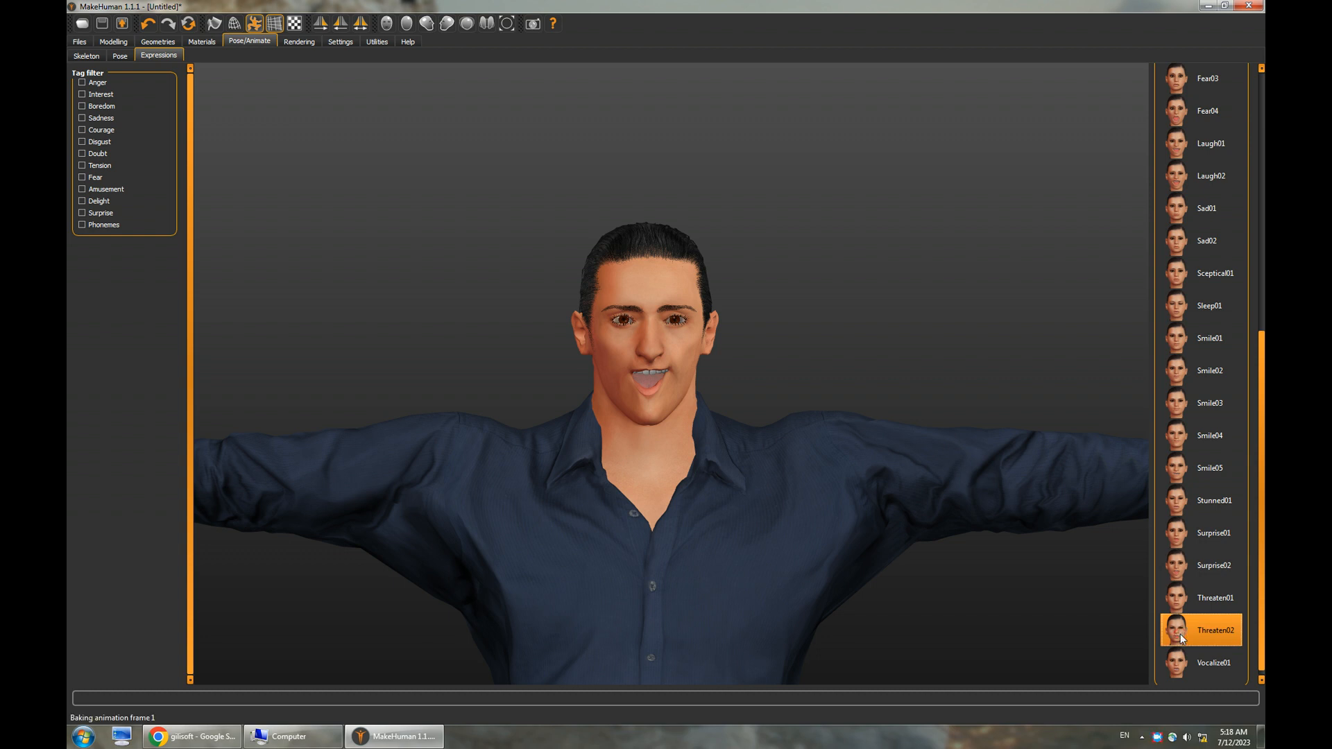
Reset the character's facial expression to None
drag(1261, 558, 1261, 298)
click(1188, 106)
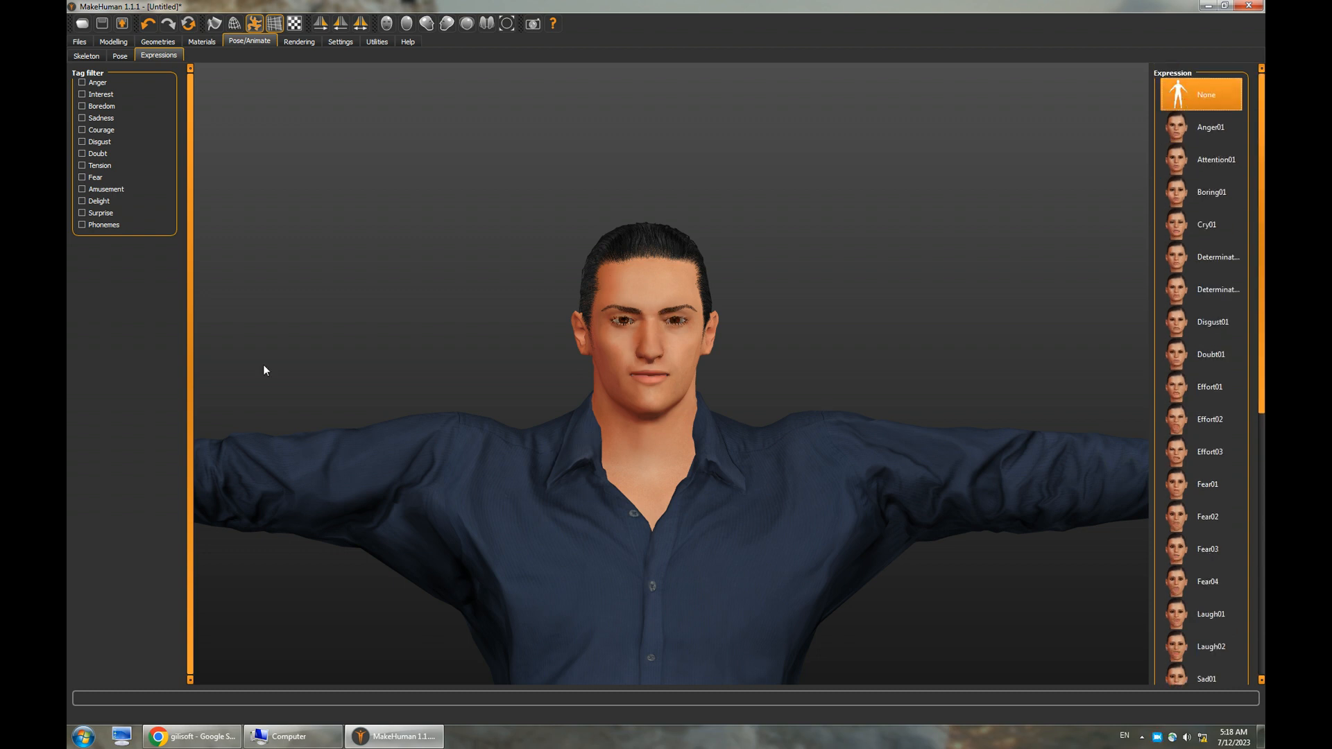
Look through the skeleton, rendering, general settings and utilities options
click(97, 58)
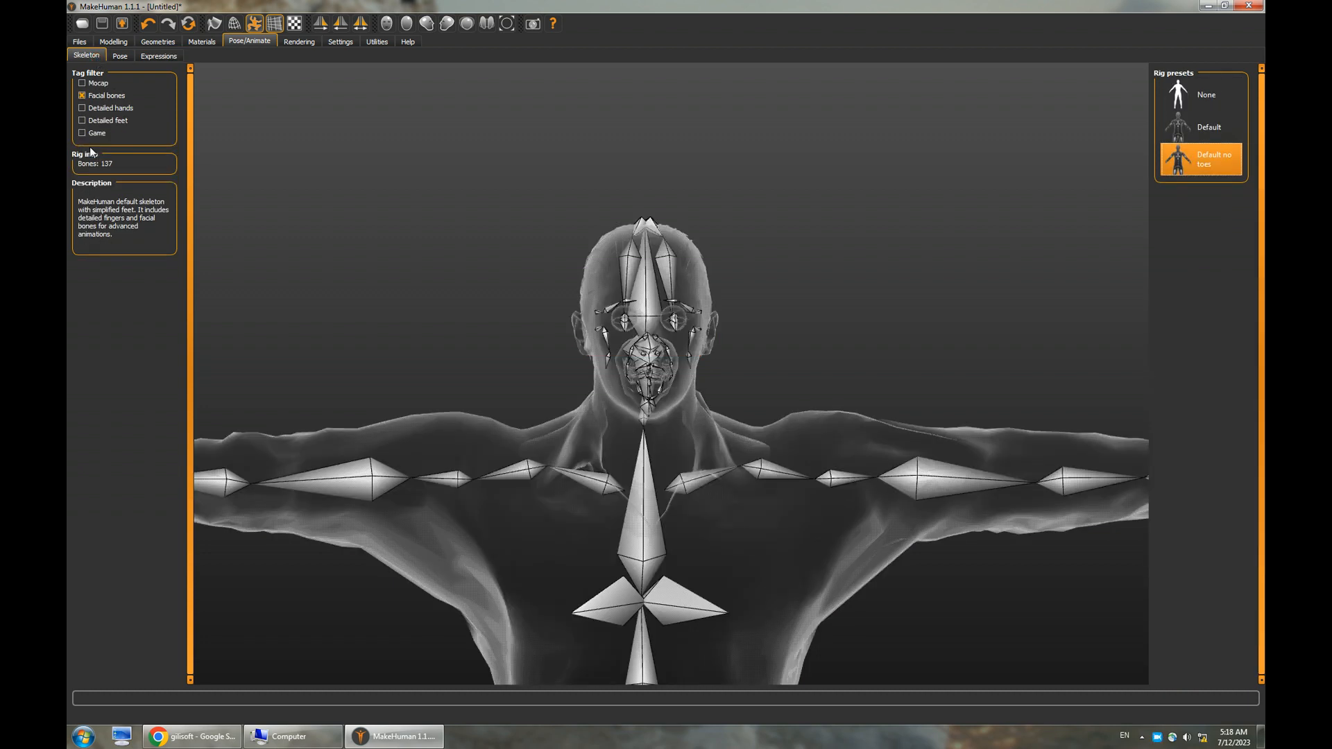
click(298, 43)
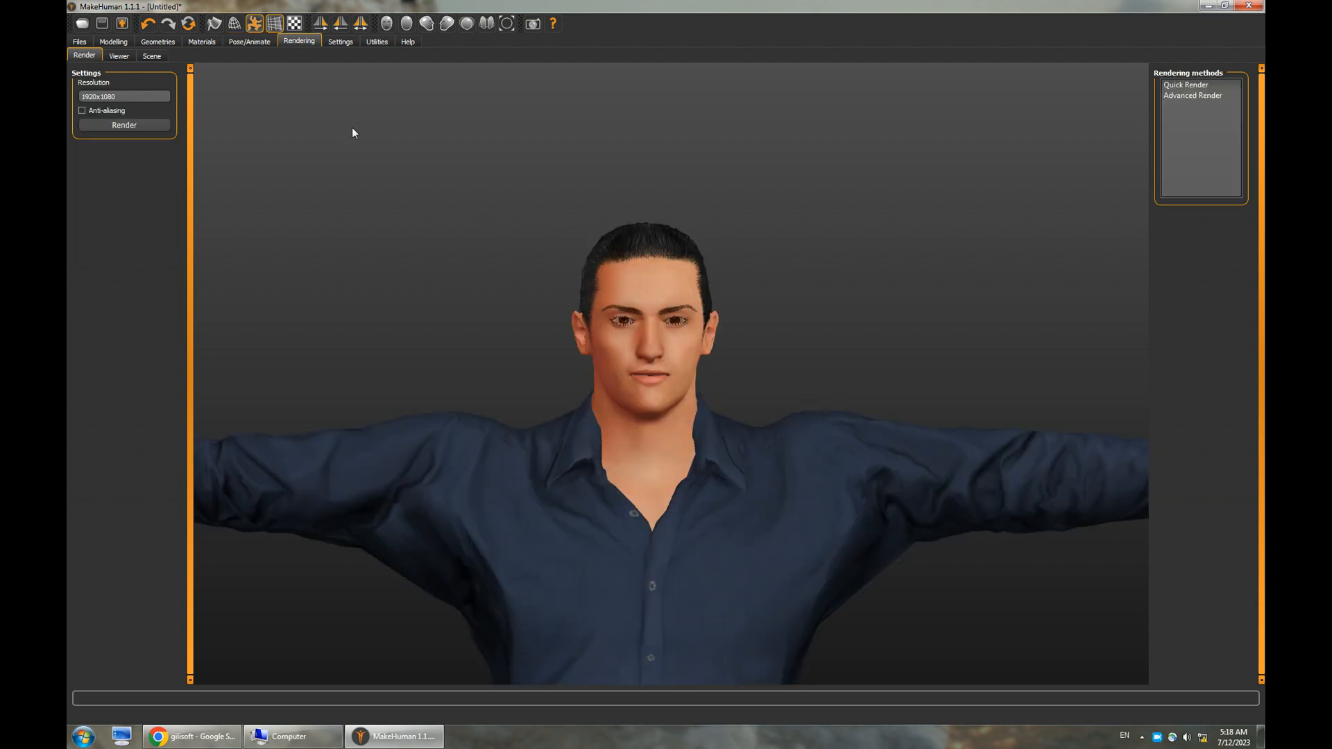
click(340, 43)
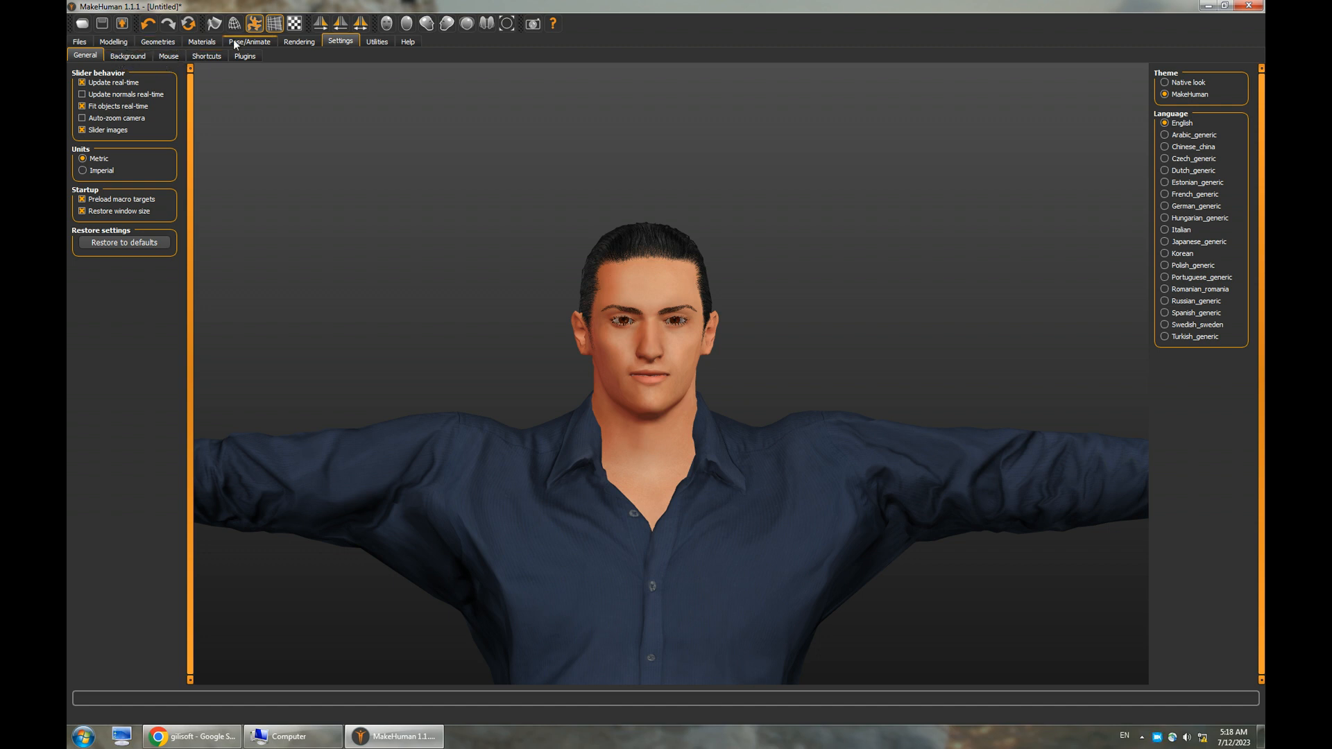
click(368, 43)
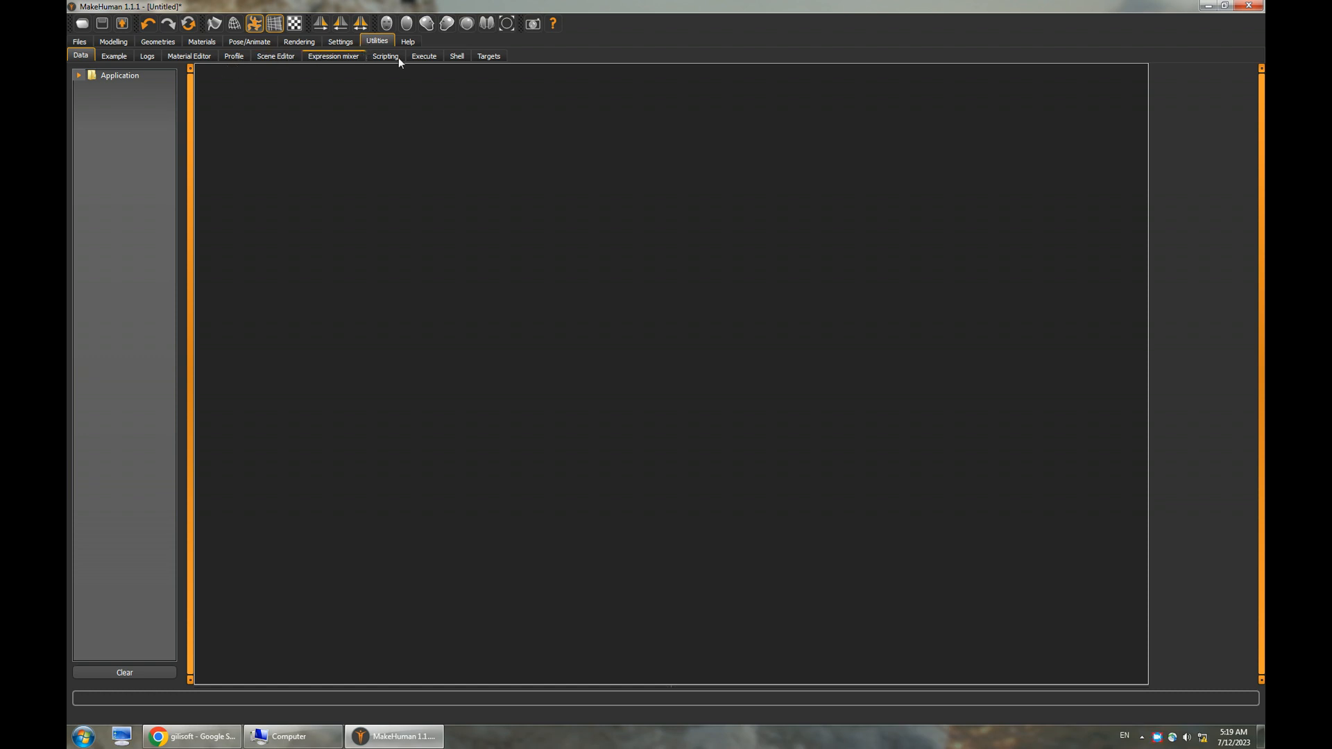
Examine the dressed character at full length and from all around
click(80, 43)
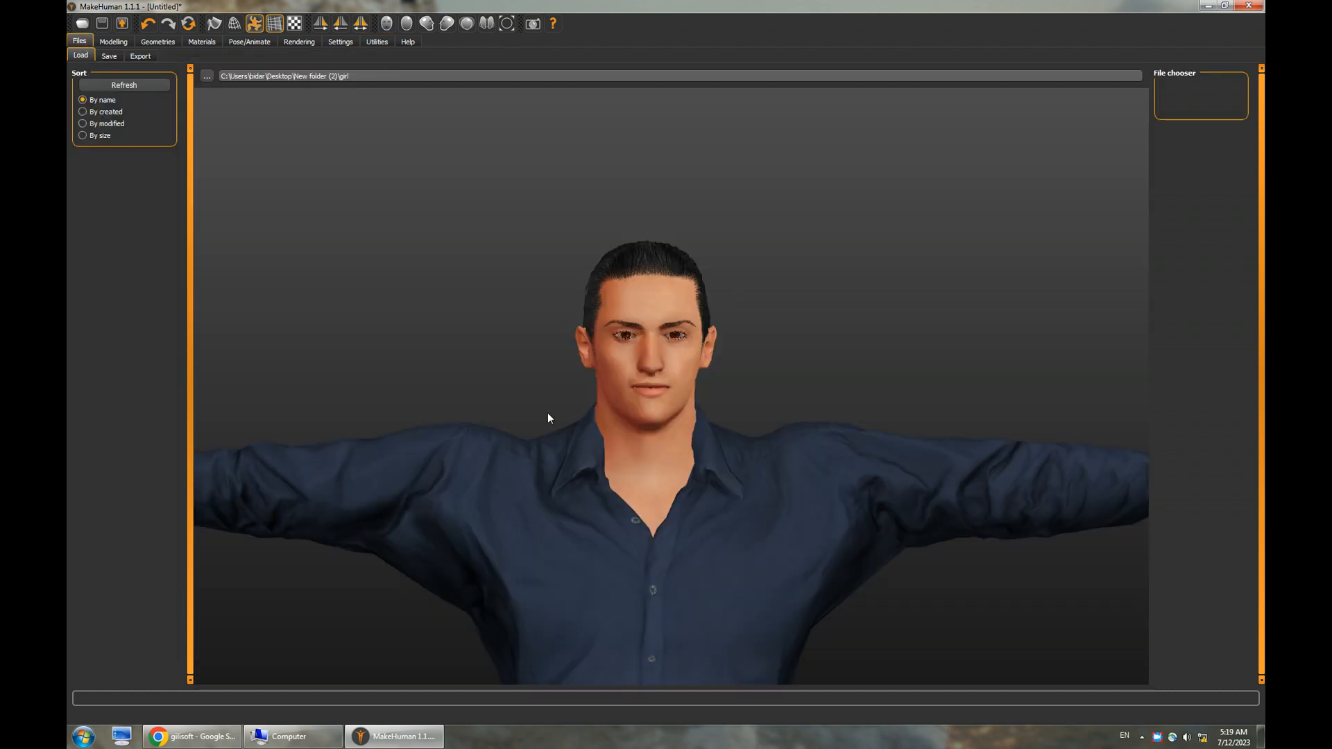
scroll(546, 414, up, 1)
scroll(588, 410, down, 1)
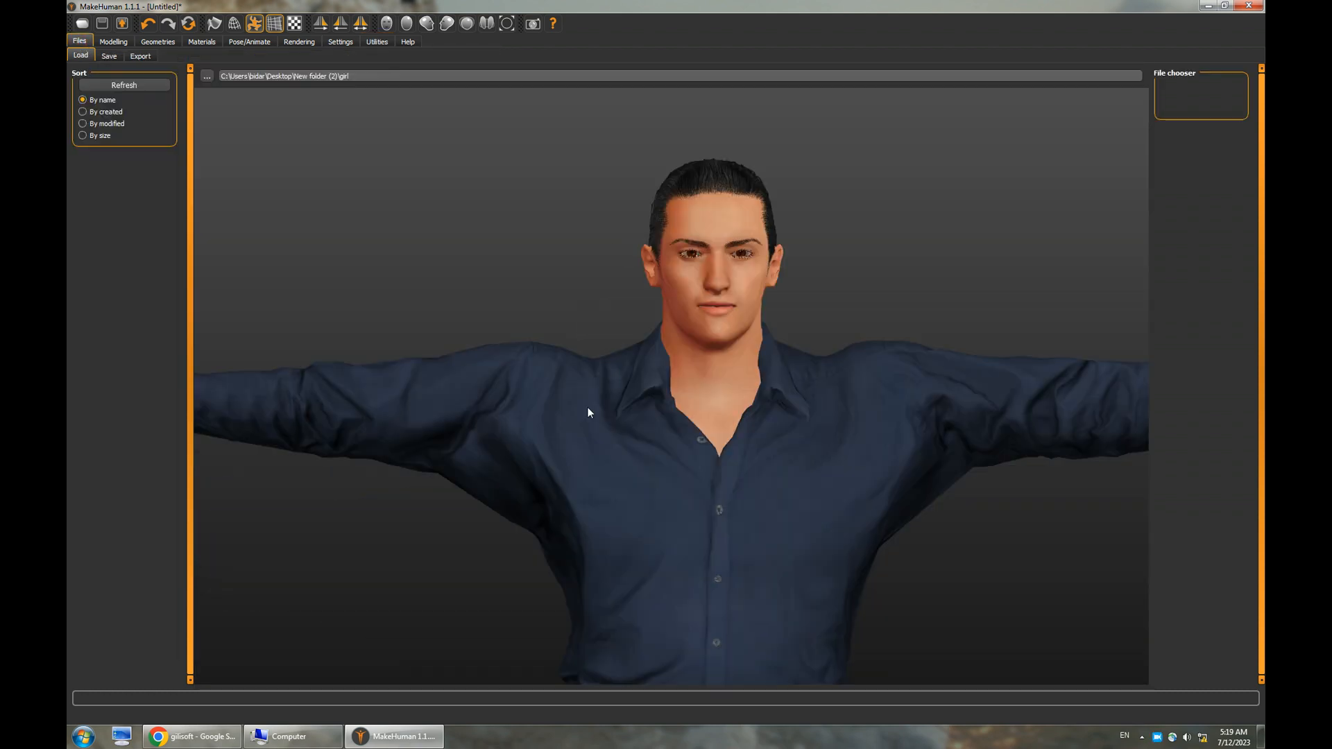
scroll(652, 409, down, 5)
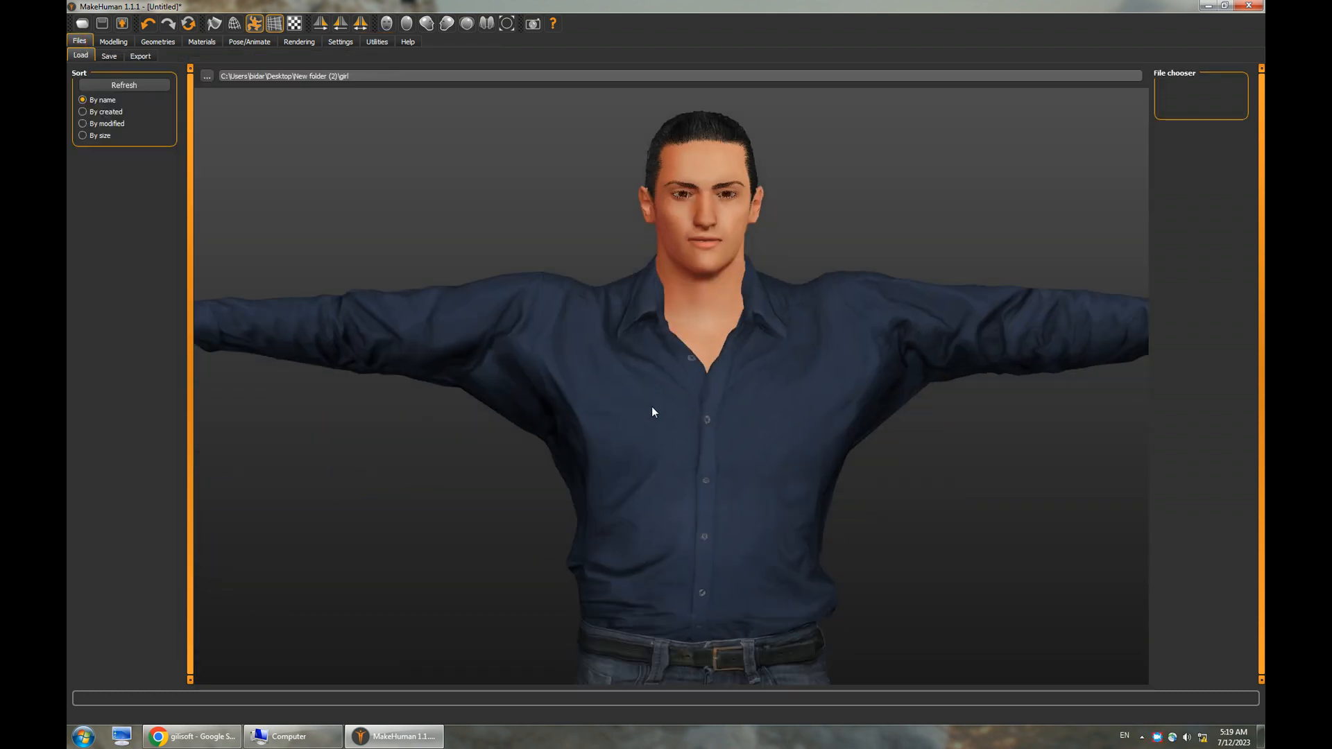
scroll(656, 412, down, 2)
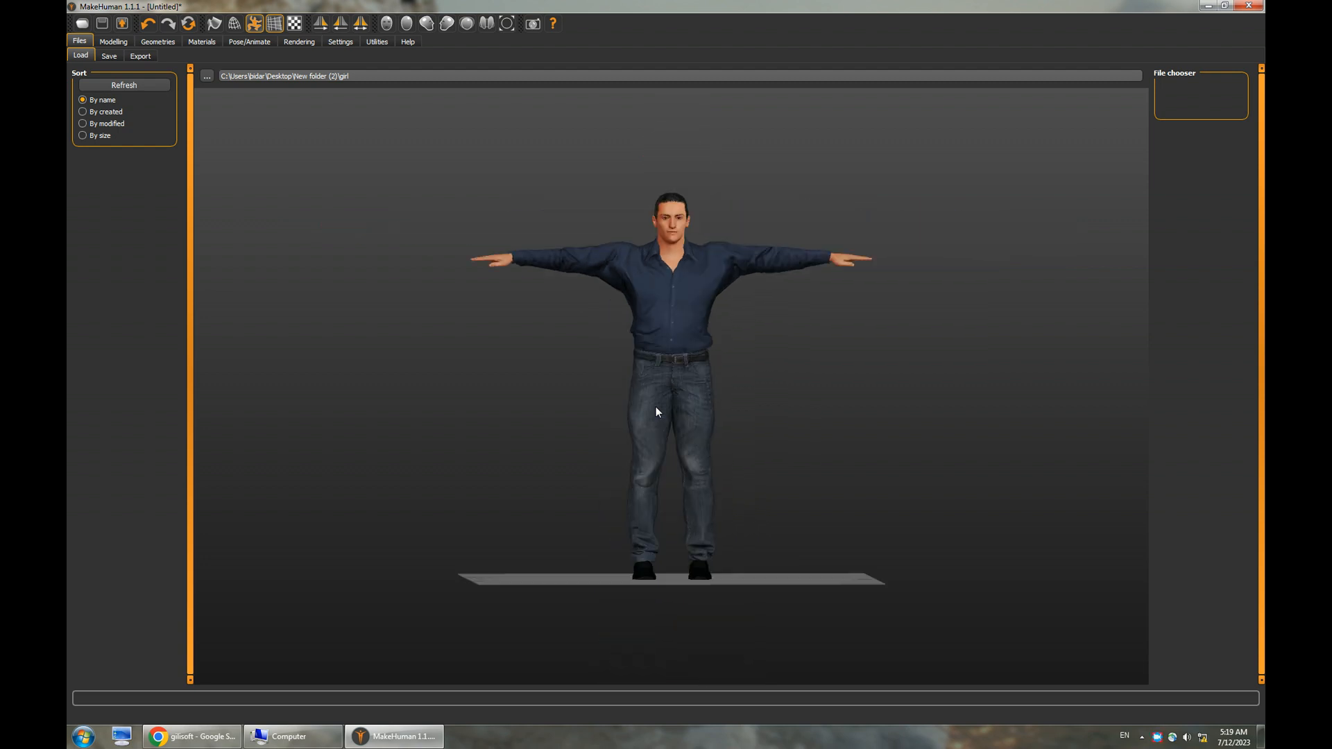
scroll(656, 412, up, 2)
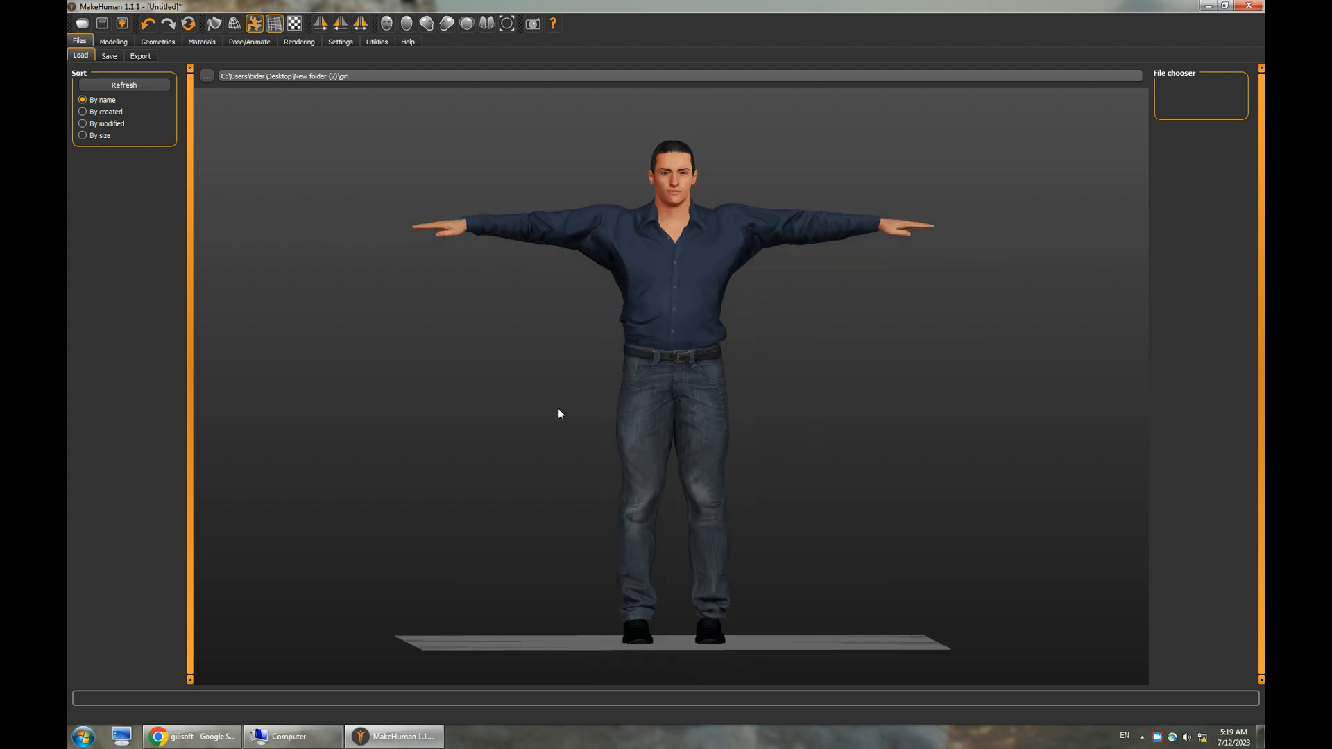
drag(502, 407, 902, 404)
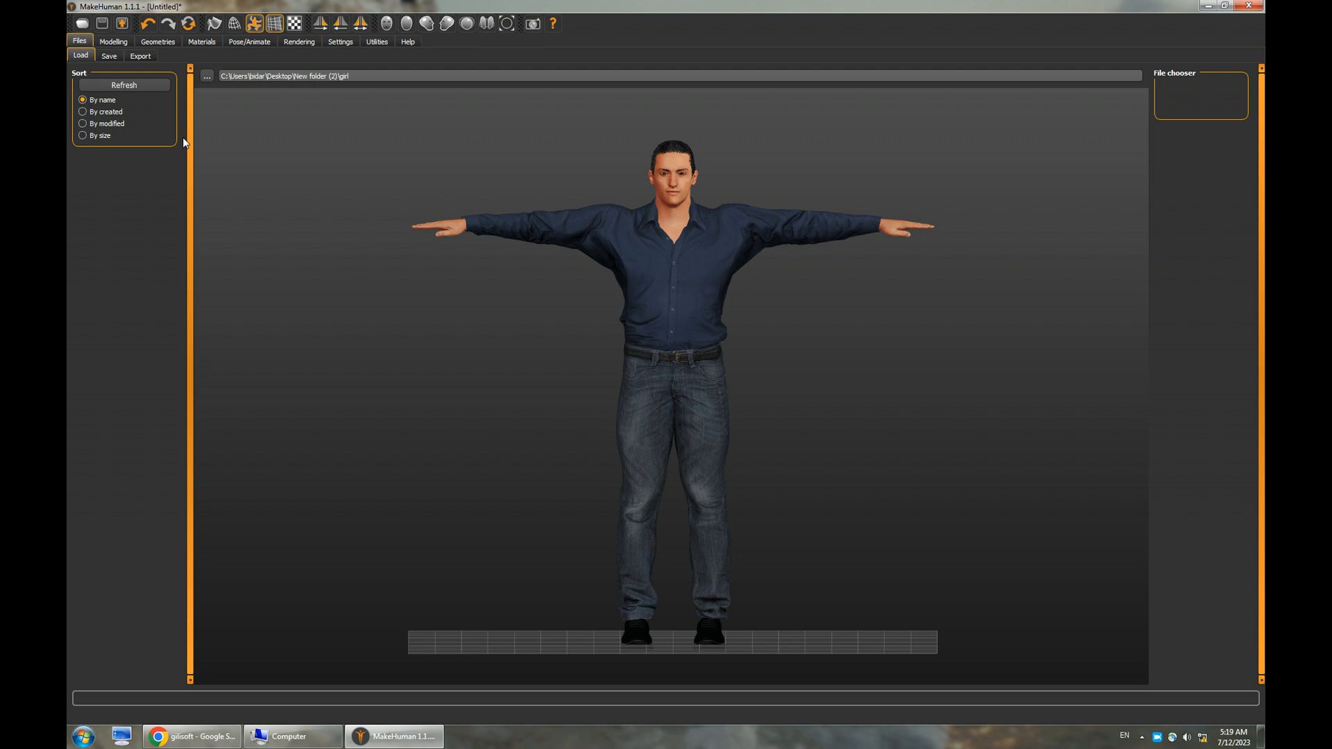
Dress the character in the Male elegantsuit outfit and remove the Male casualsuit01 clothes
click(159, 43)
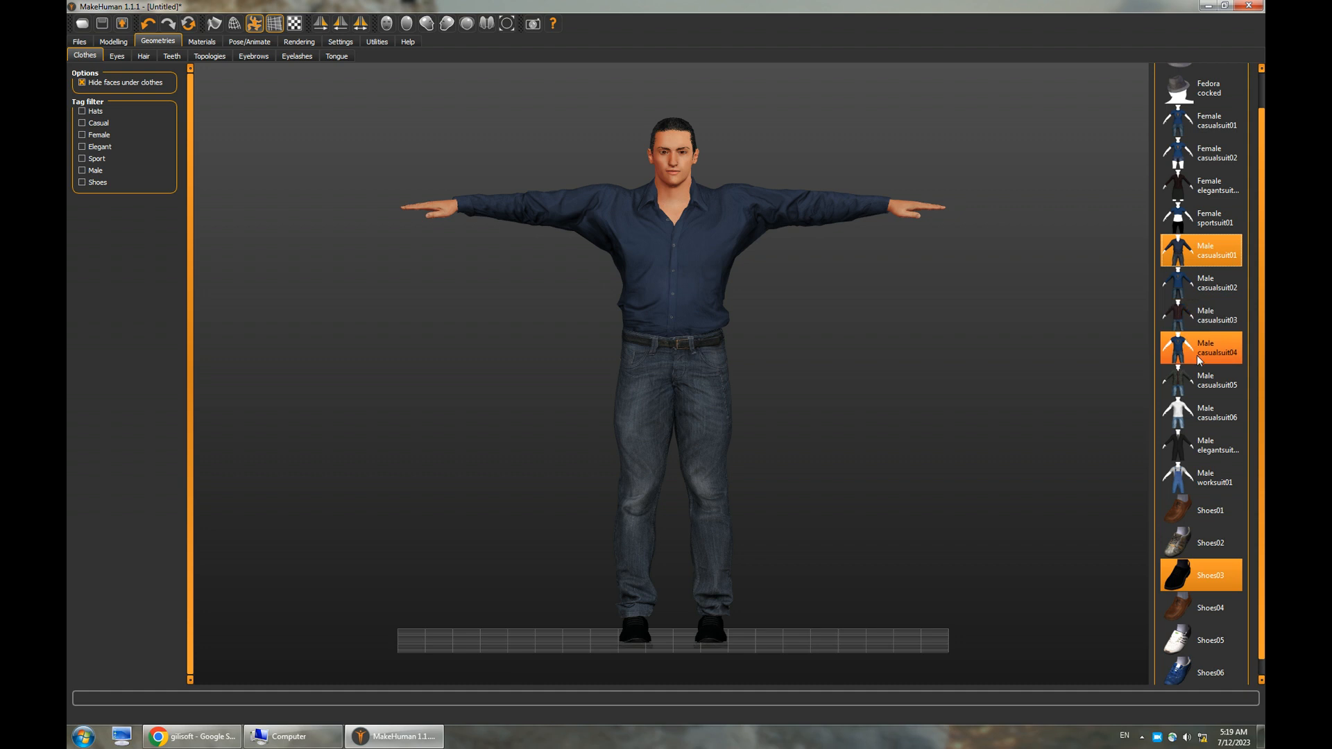
click(1192, 372)
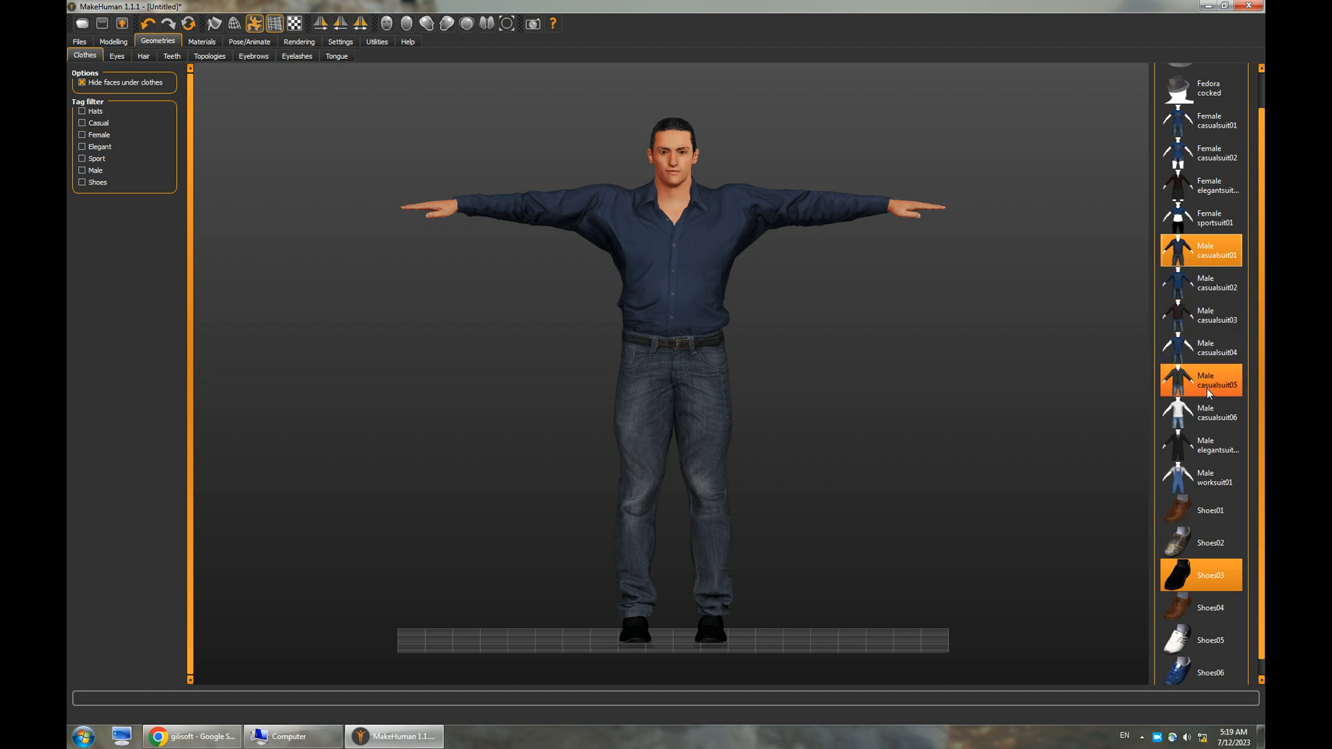
click(1190, 436)
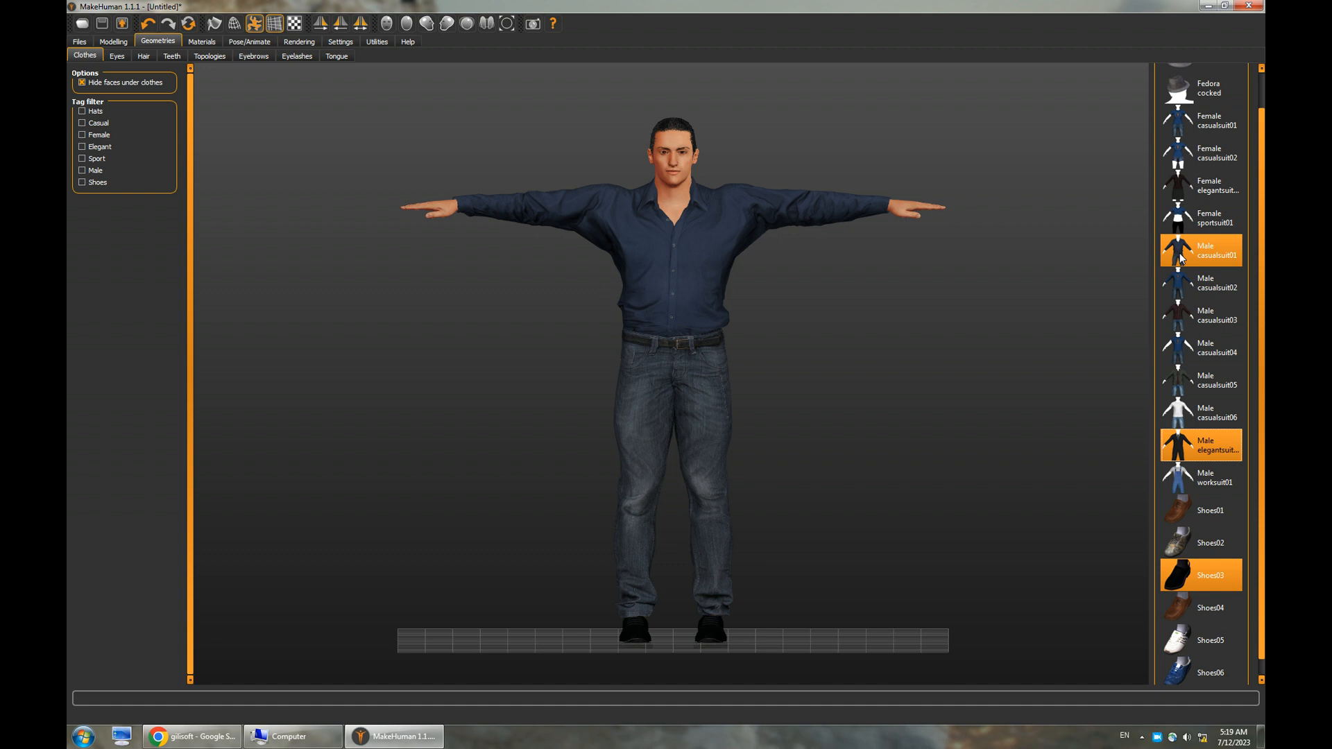
click(1181, 258)
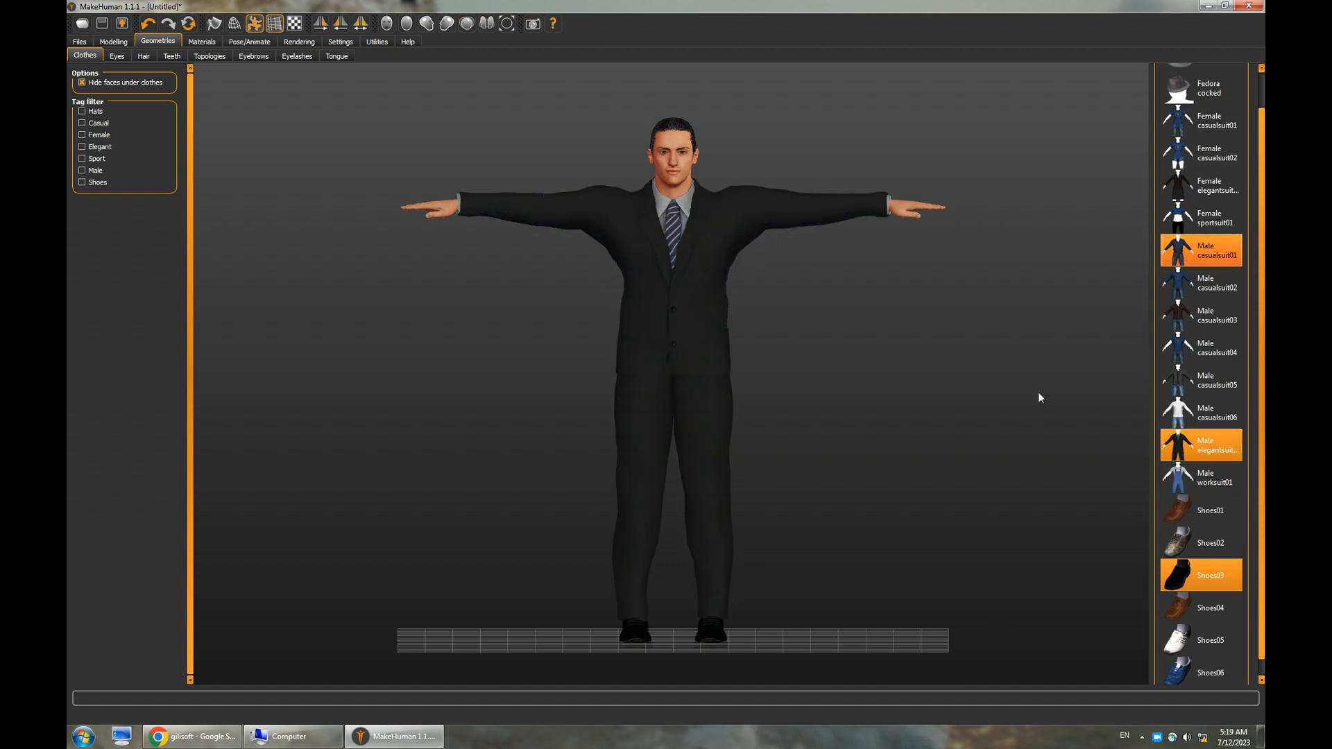
drag(872, 513, 813, 498)
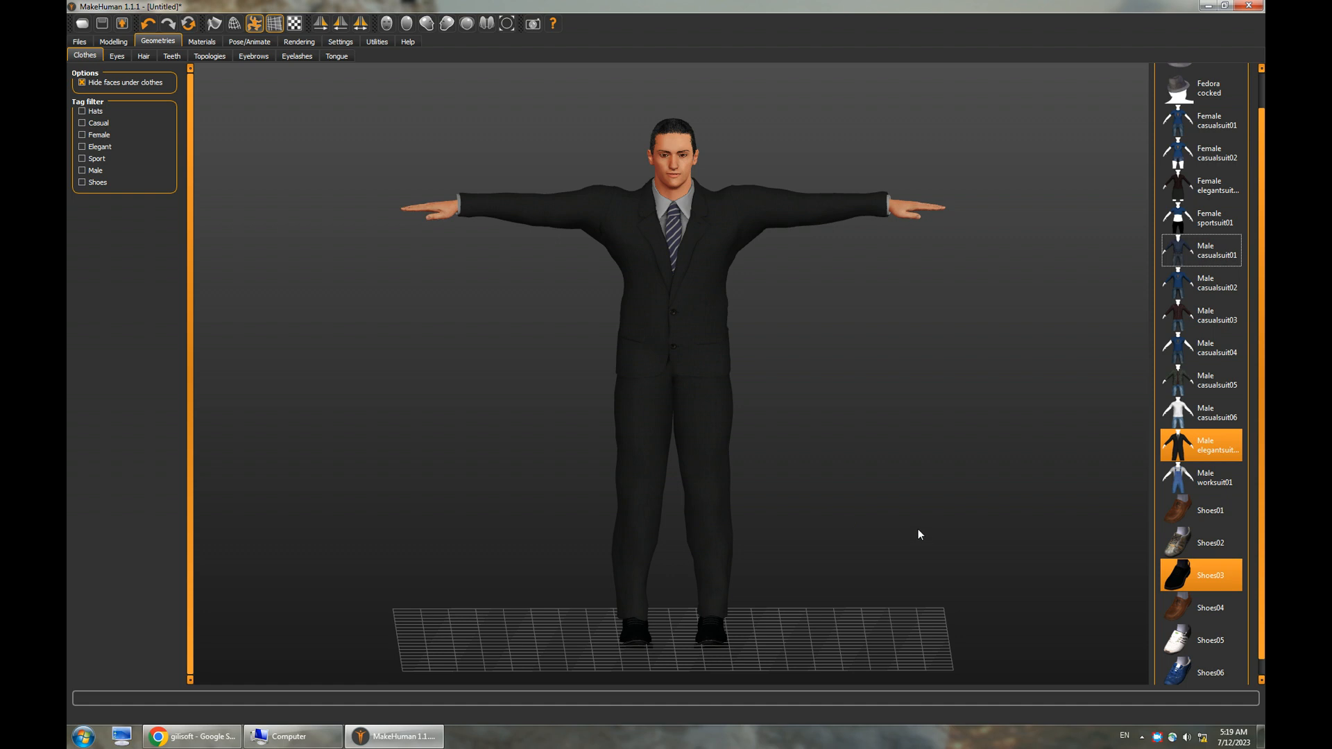
Set up an export in Filmbox (fbx) format and create a man_character folder in Downloads as its destination
click(79, 42)
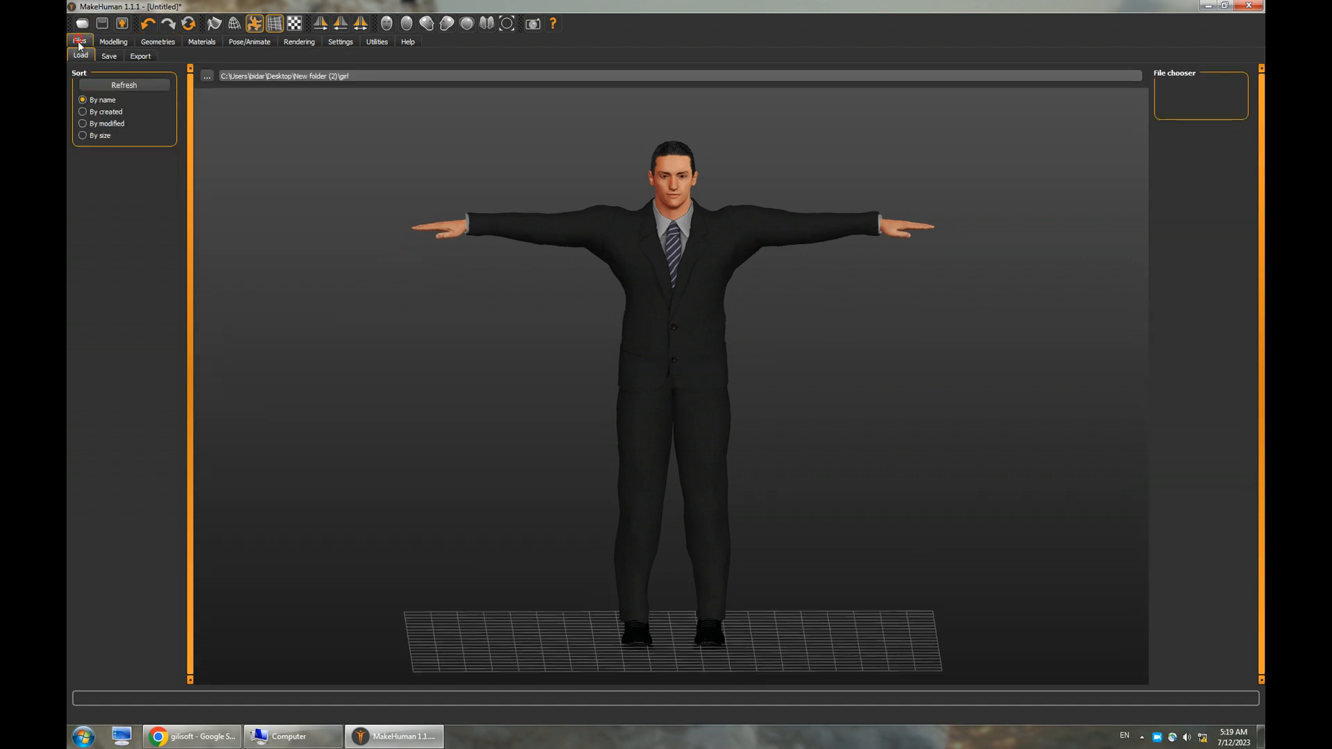
click(136, 57)
click(83, 95)
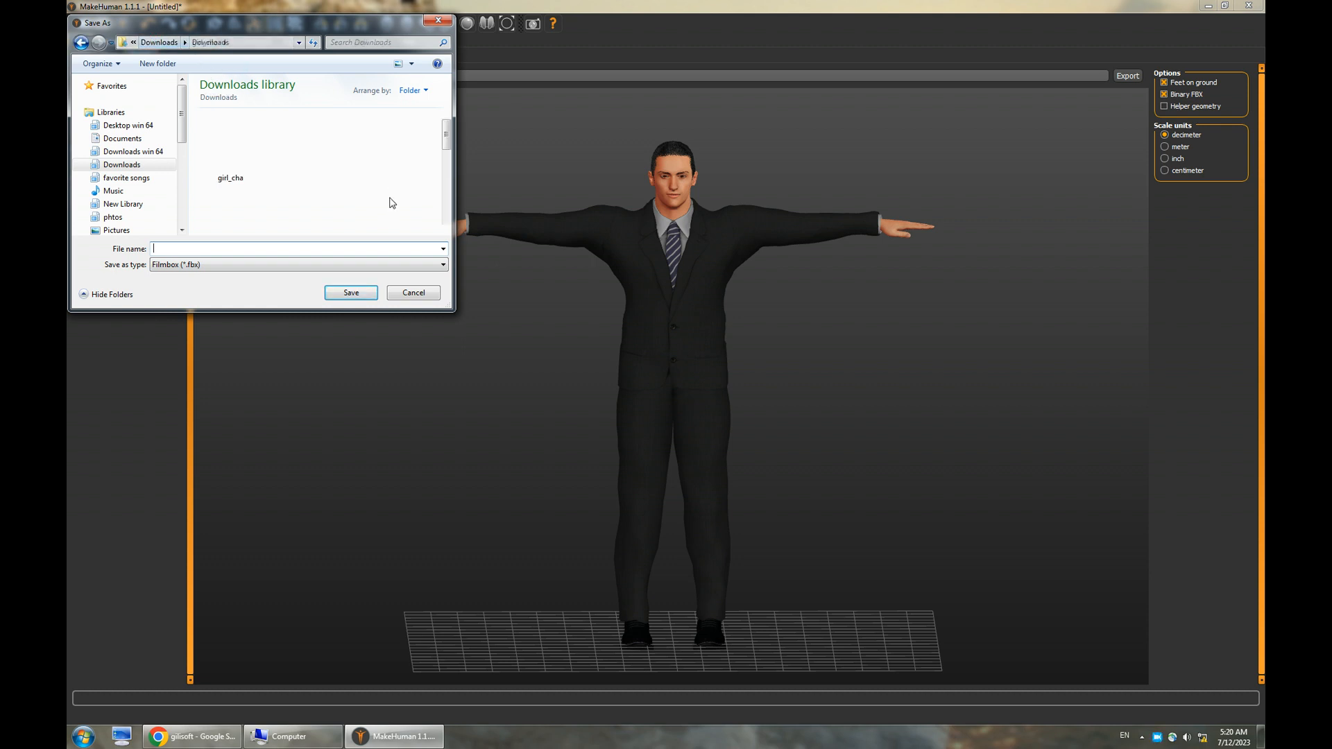
right_click(198, 168)
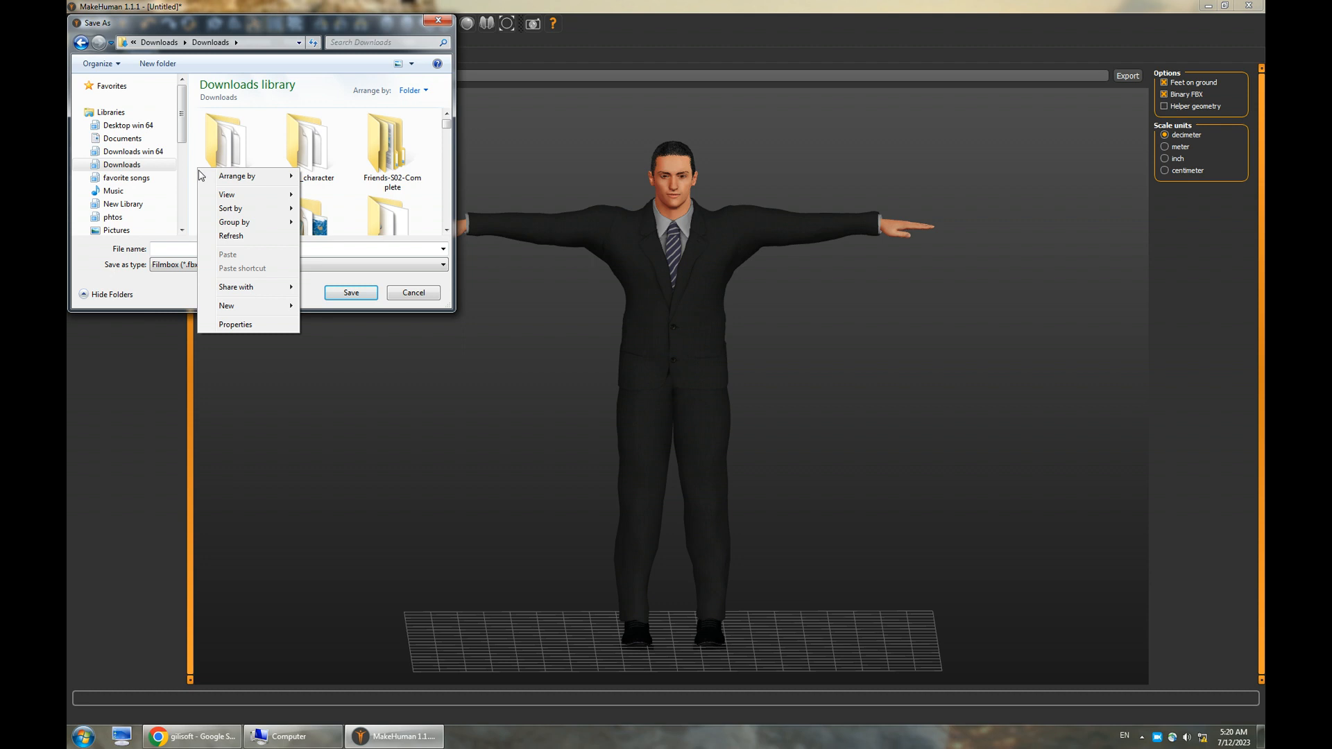
click(254, 308)
click(322, 302)
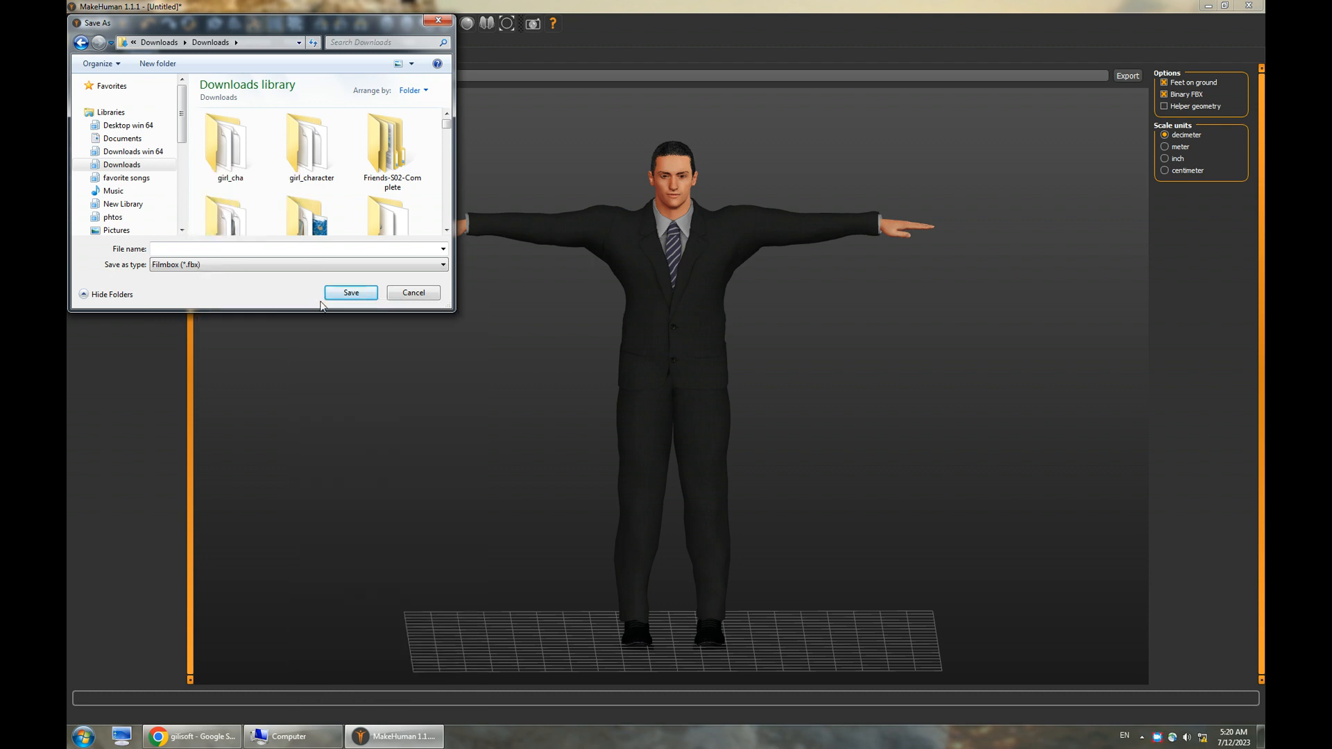
text(man_character)
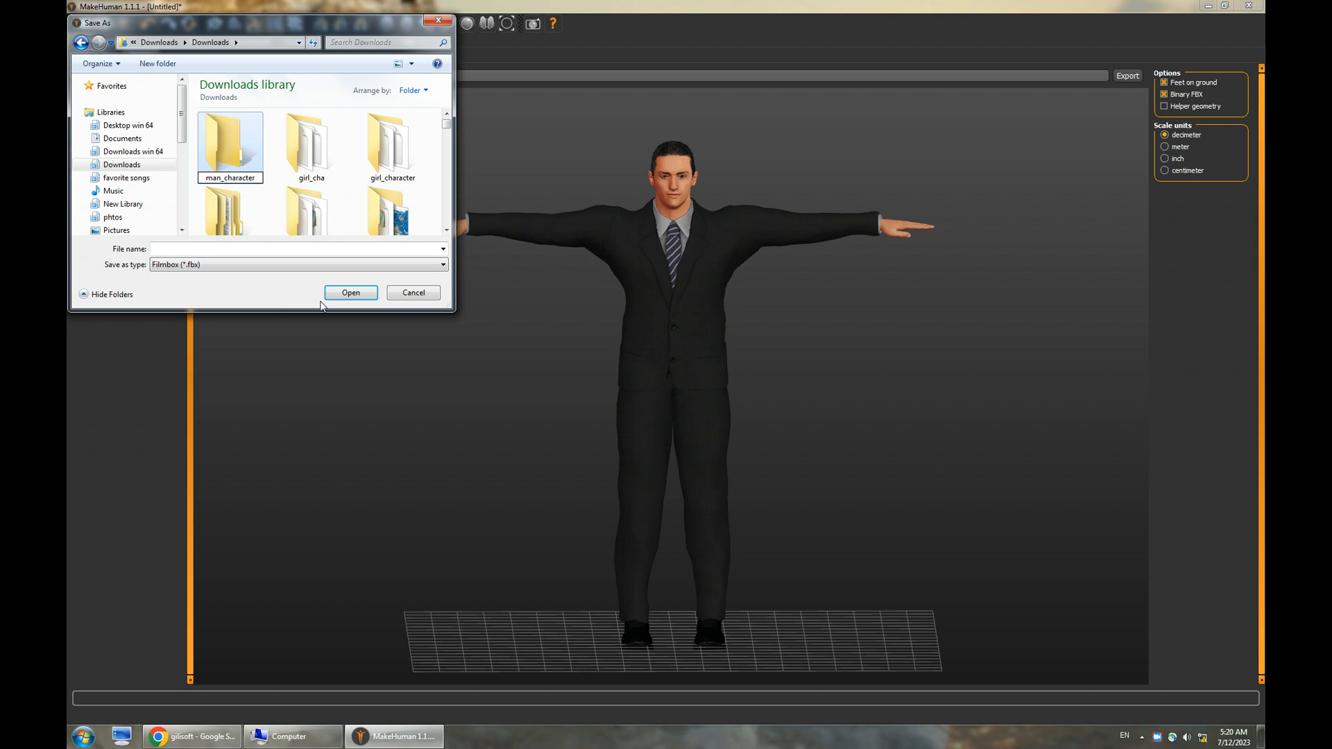
key(Return)
key(Return)
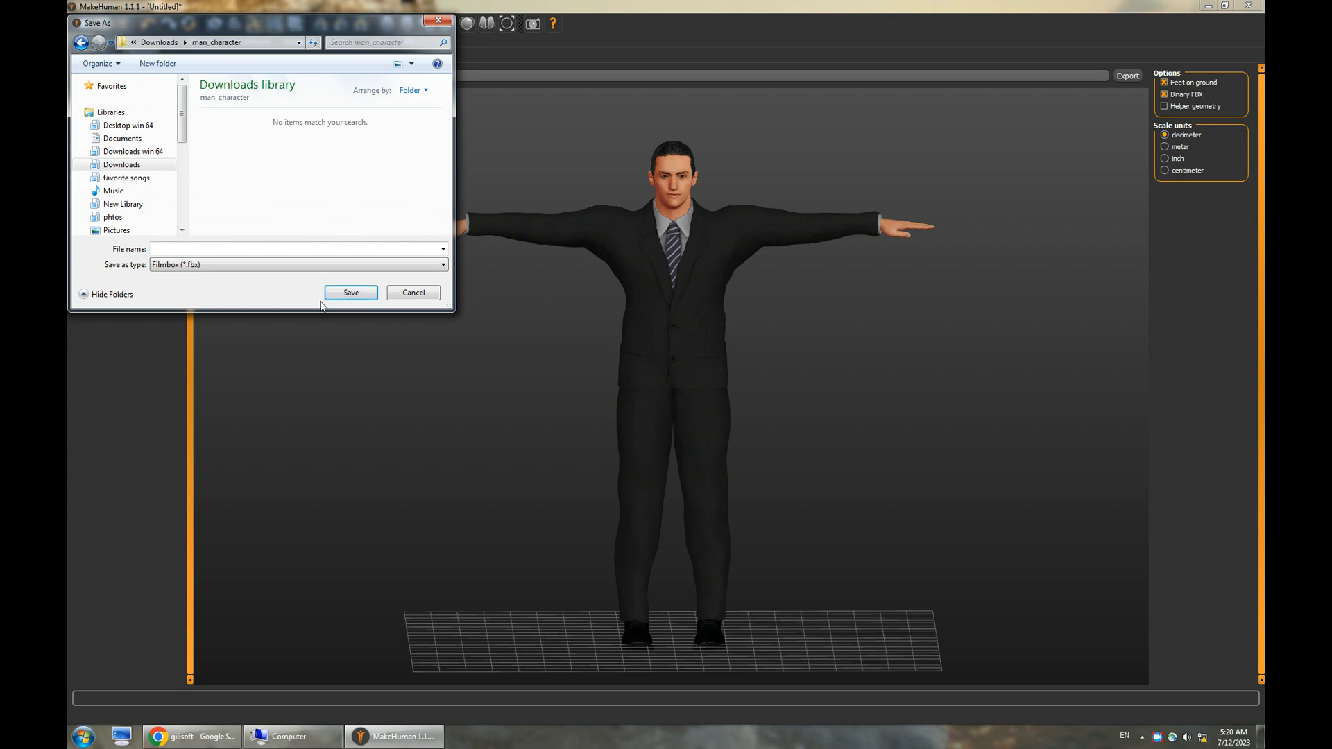
Export the character as an FBX file named man in the man_character folder
click(202, 249)
text(man)
key(Return)
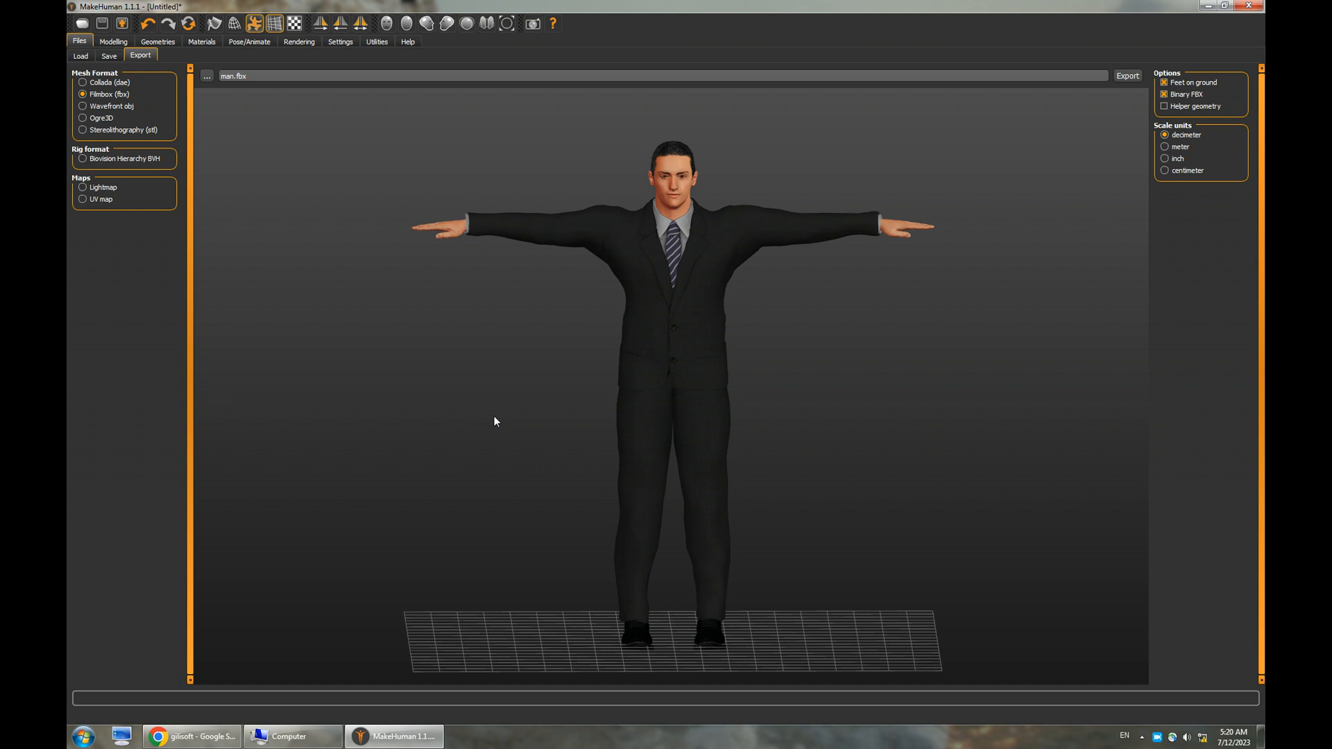
Save the character as a MakeHuman model (mhm) named man in the man_character folder
click(109, 57)
click(206, 80)
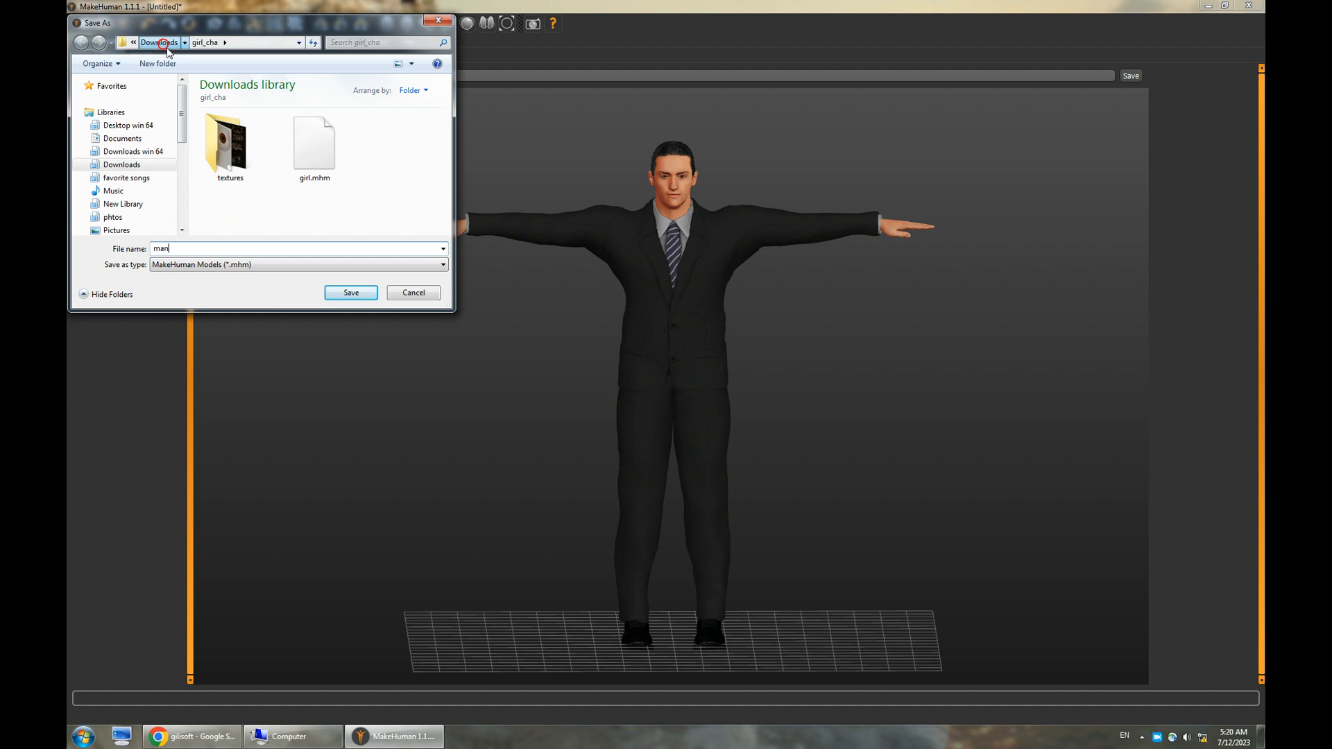
click(235, 148)
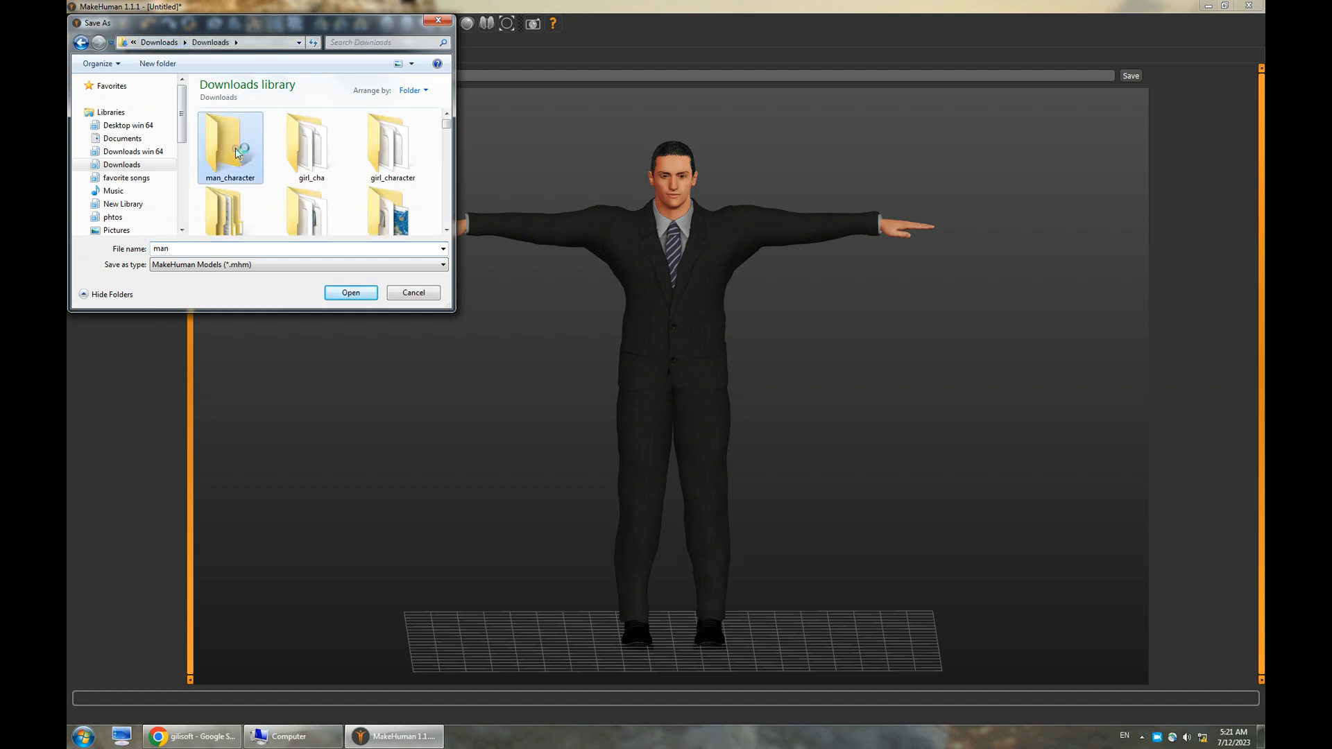
click(334, 297)
click(351, 293)
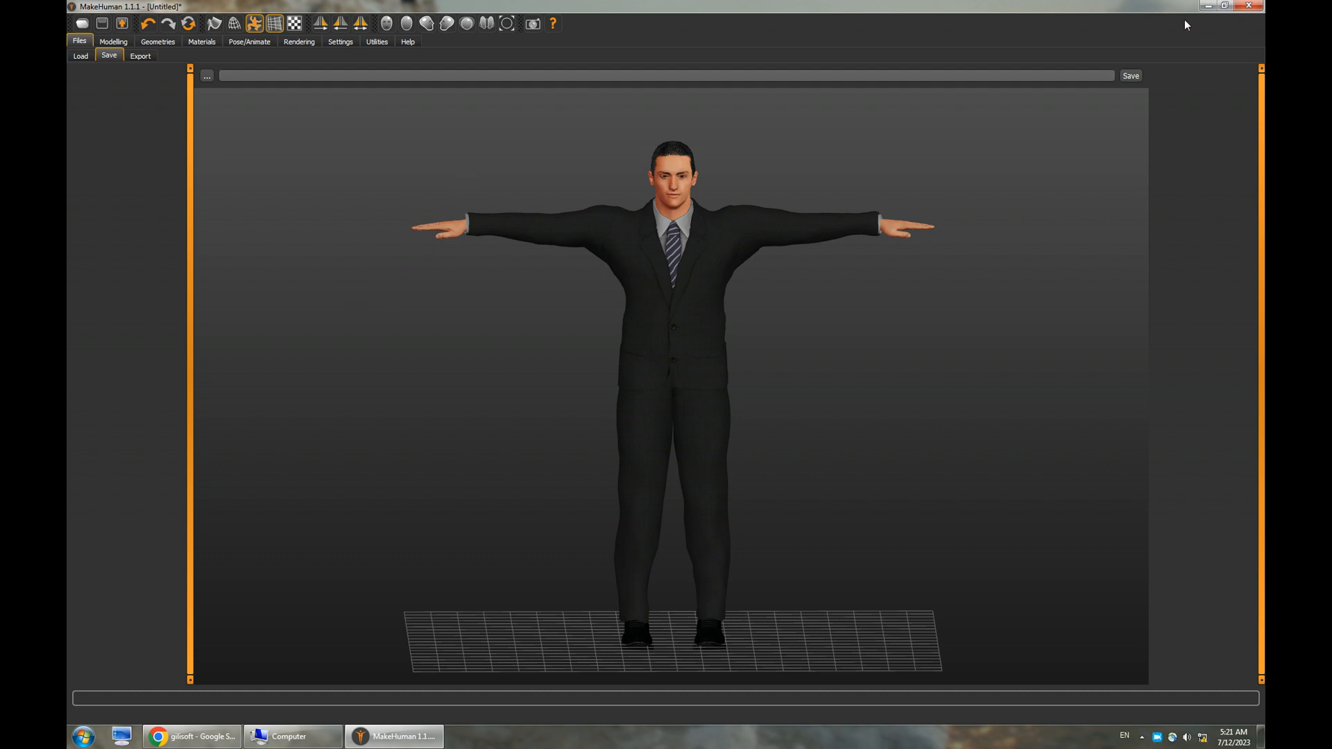
Switch to Windows Explorer, open the man_character folder in the Downloads library and check the exported man FBX file
click(1209, 5)
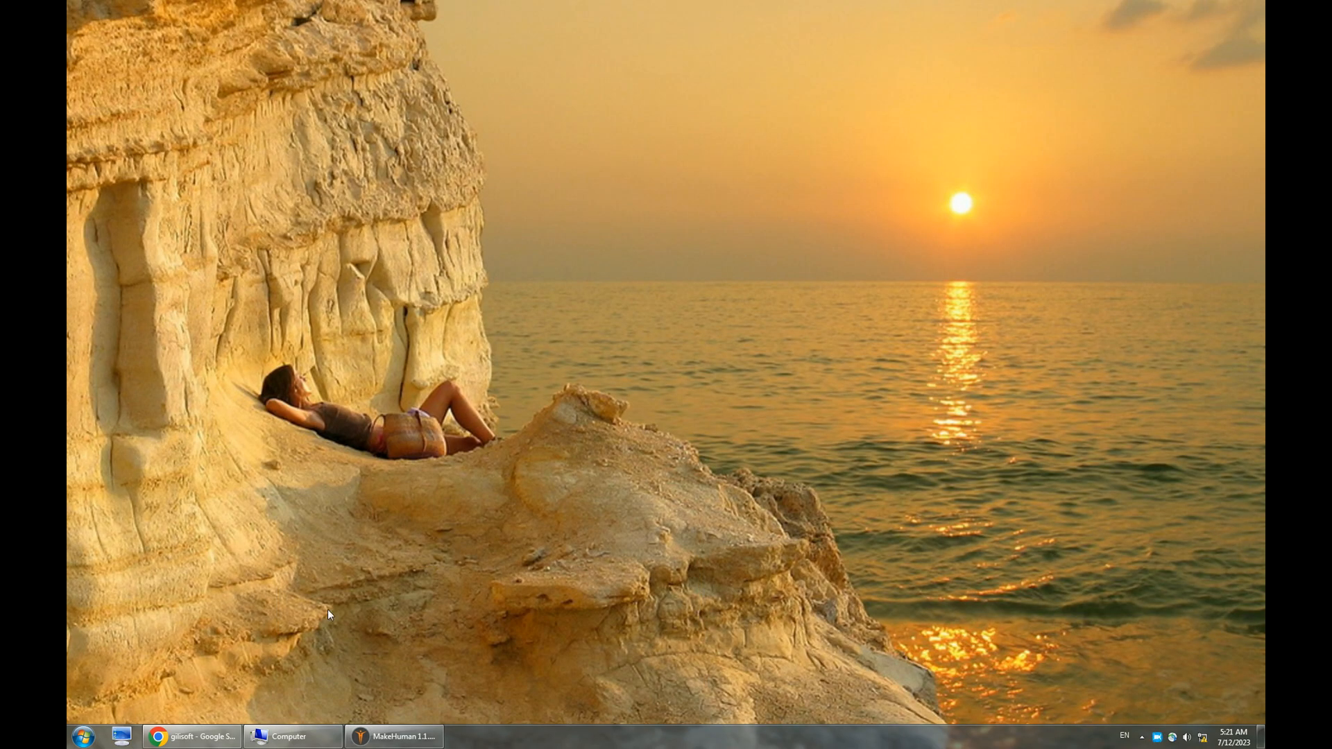
click(121, 736)
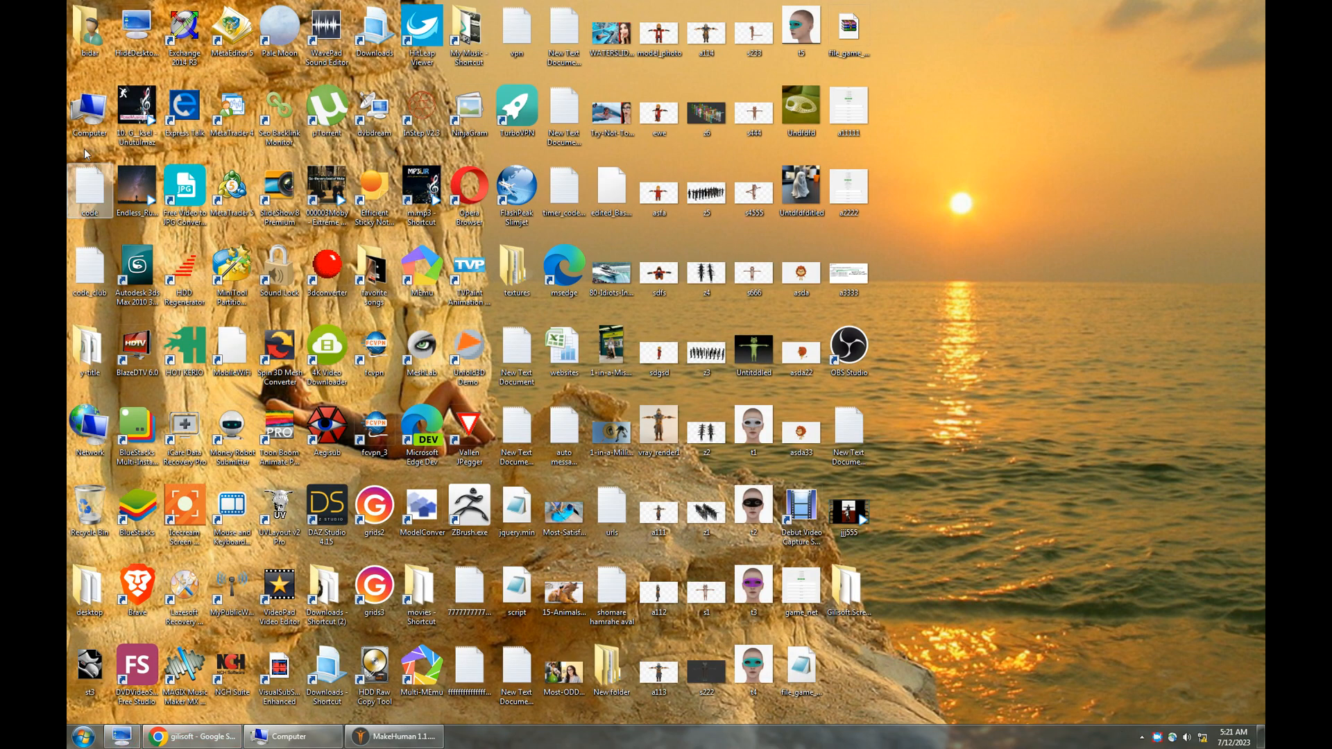
double_click(89, 111)
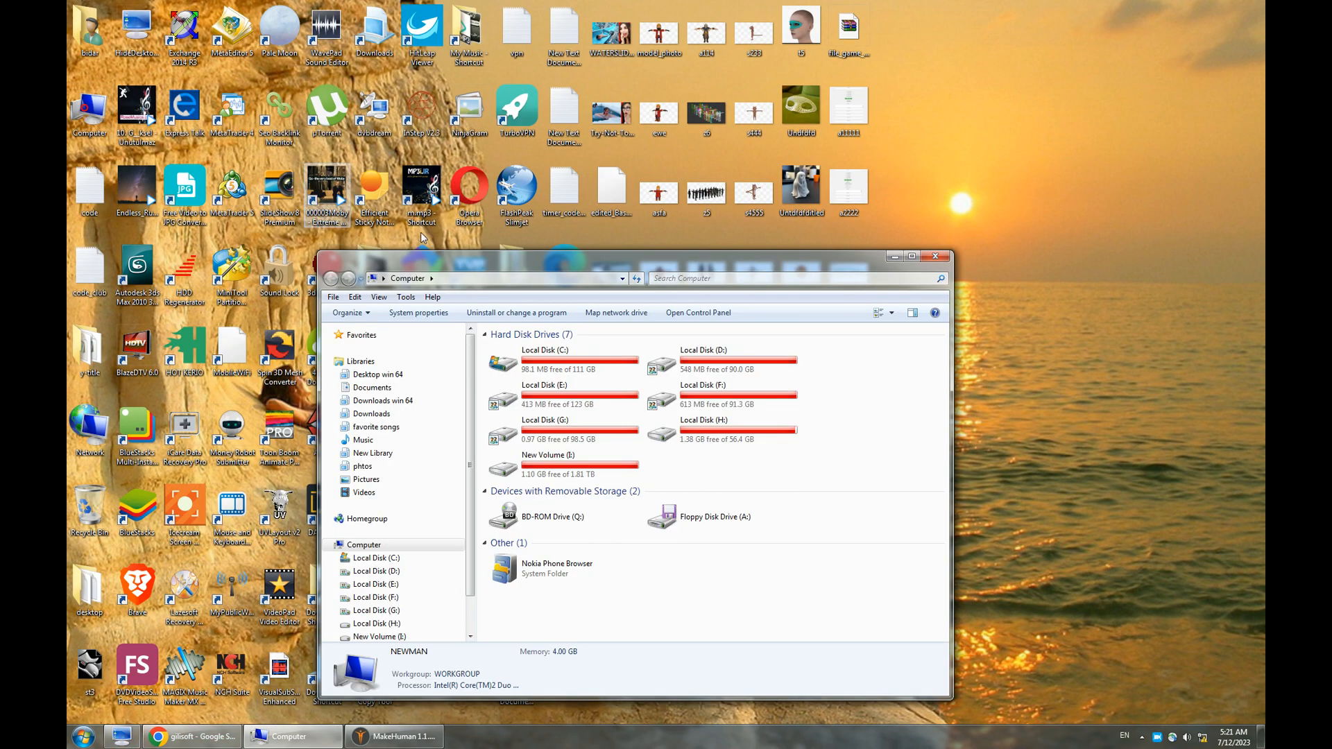
double_click(453, 255)
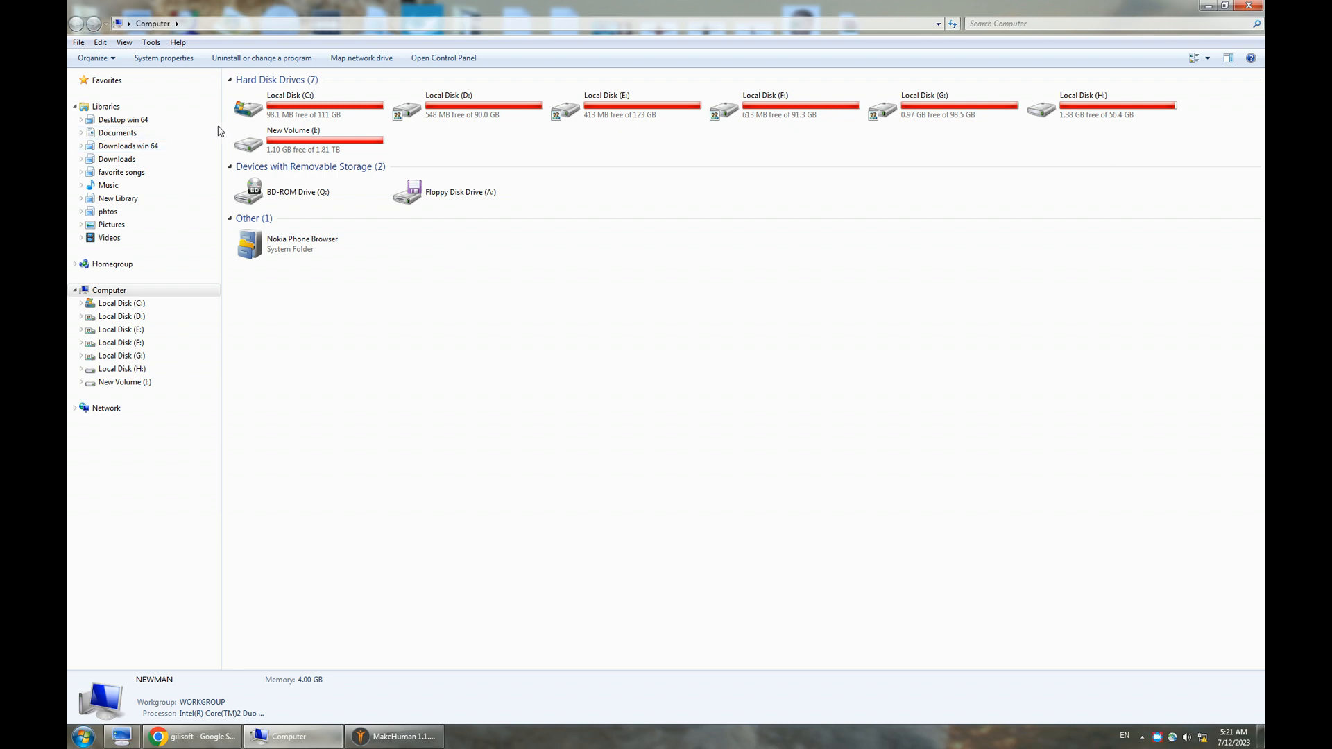
click(167, 159)
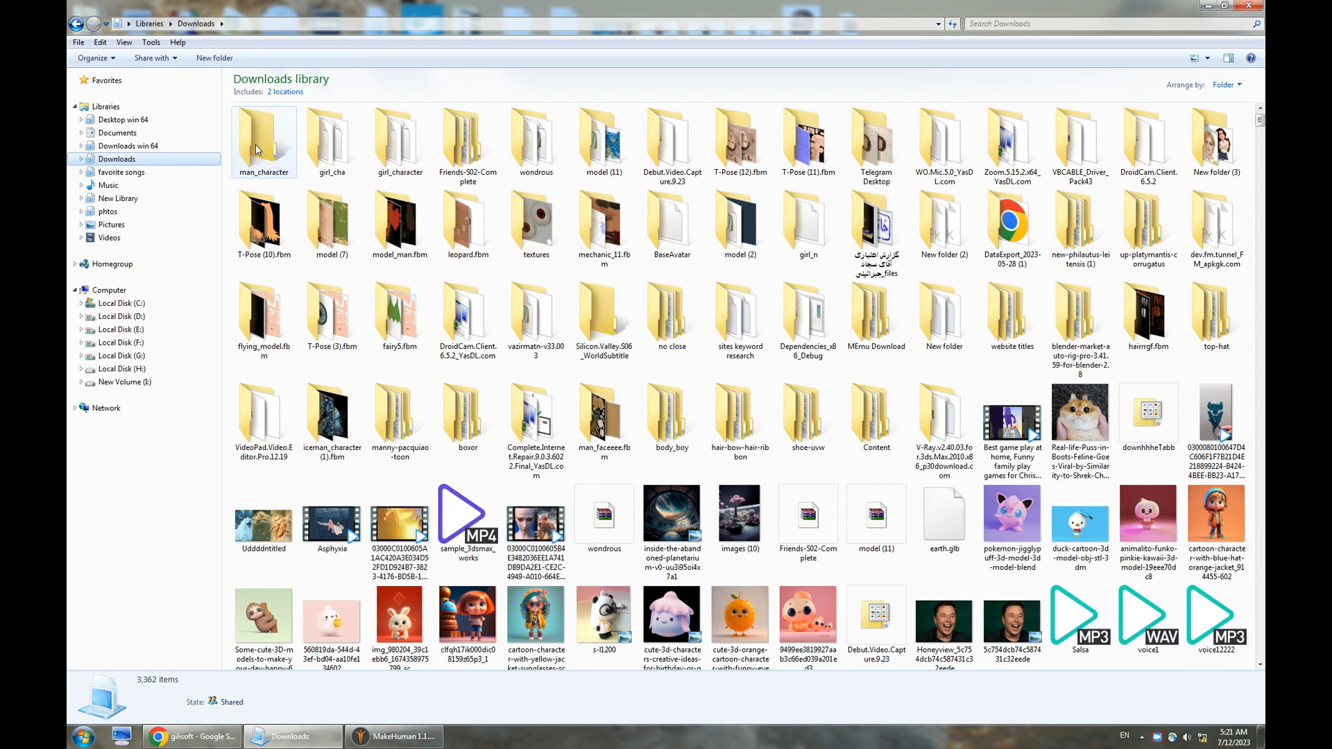
double_click(258, 149)
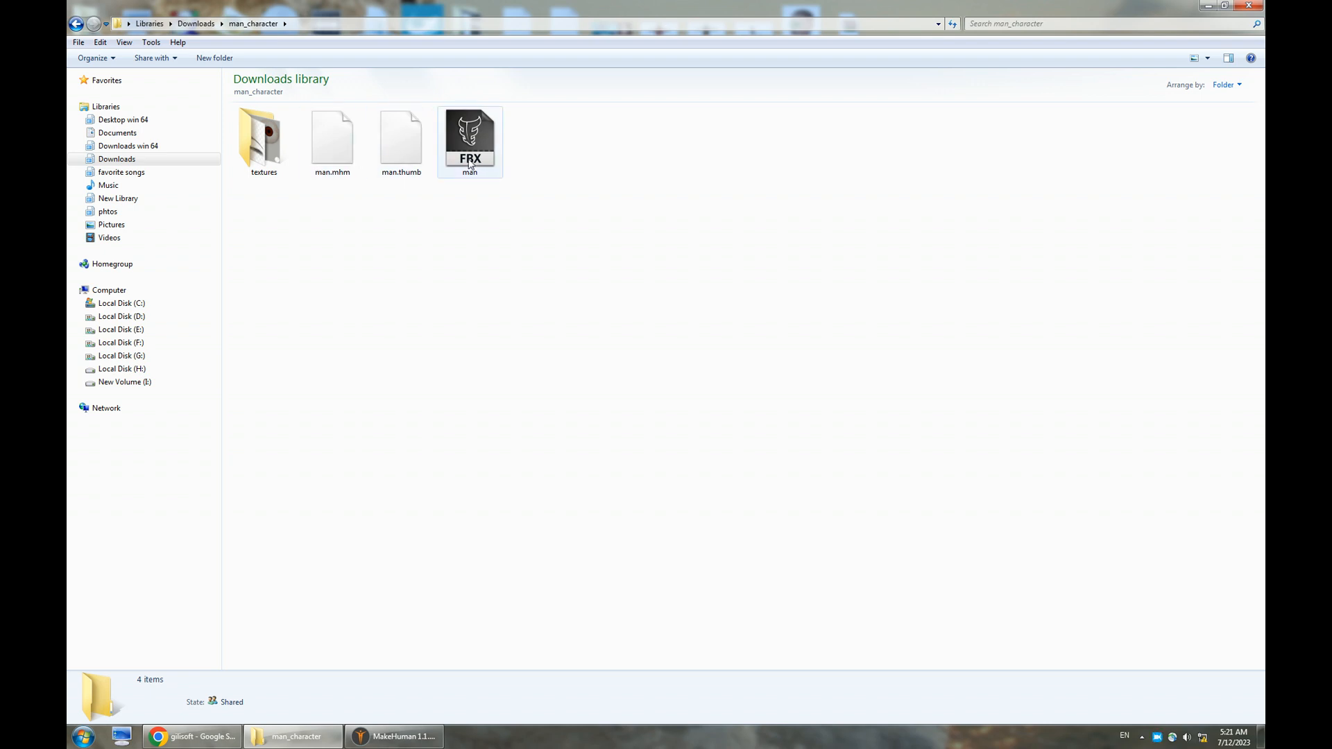
click(474, 161)
right_click(474, 161)
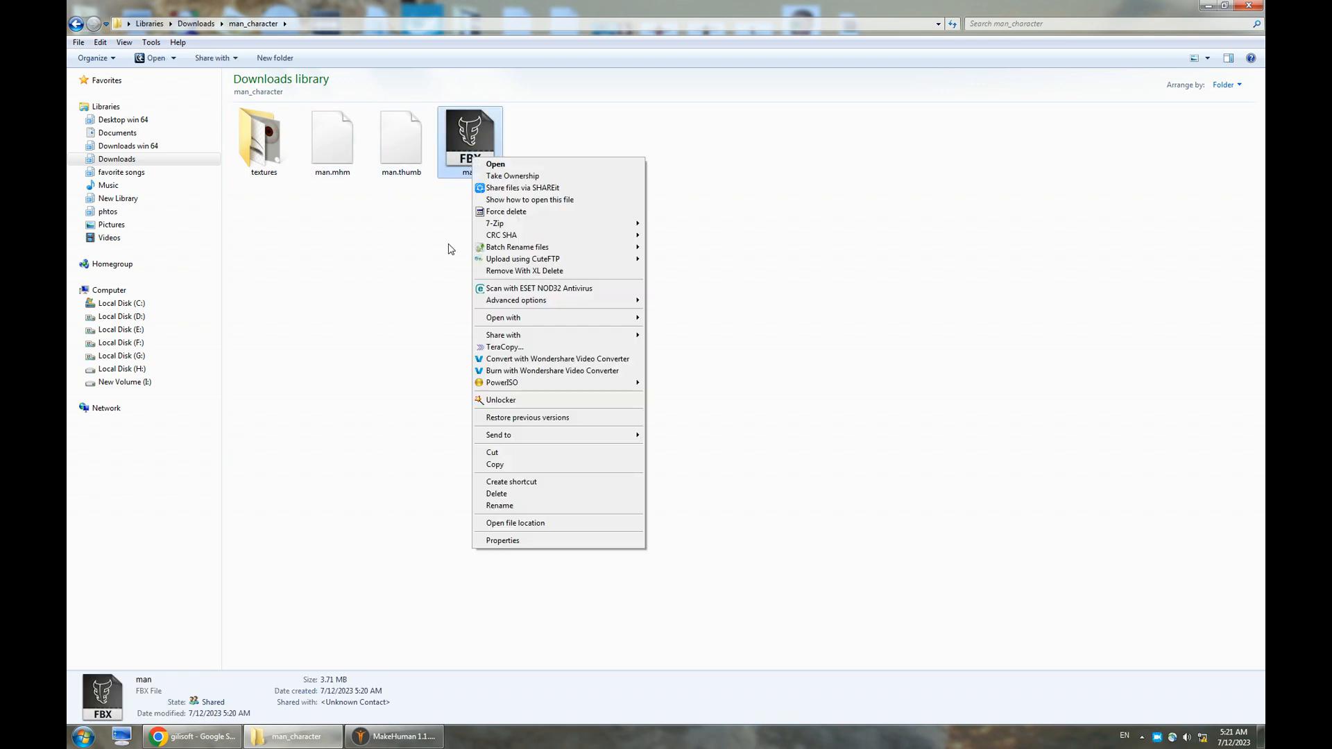
click(419, 290)
Open the exported textures folder and view the brown_eye and young_lightskinned_male_diffuse images in Windows Photo Viewer
double_click(279, 149)
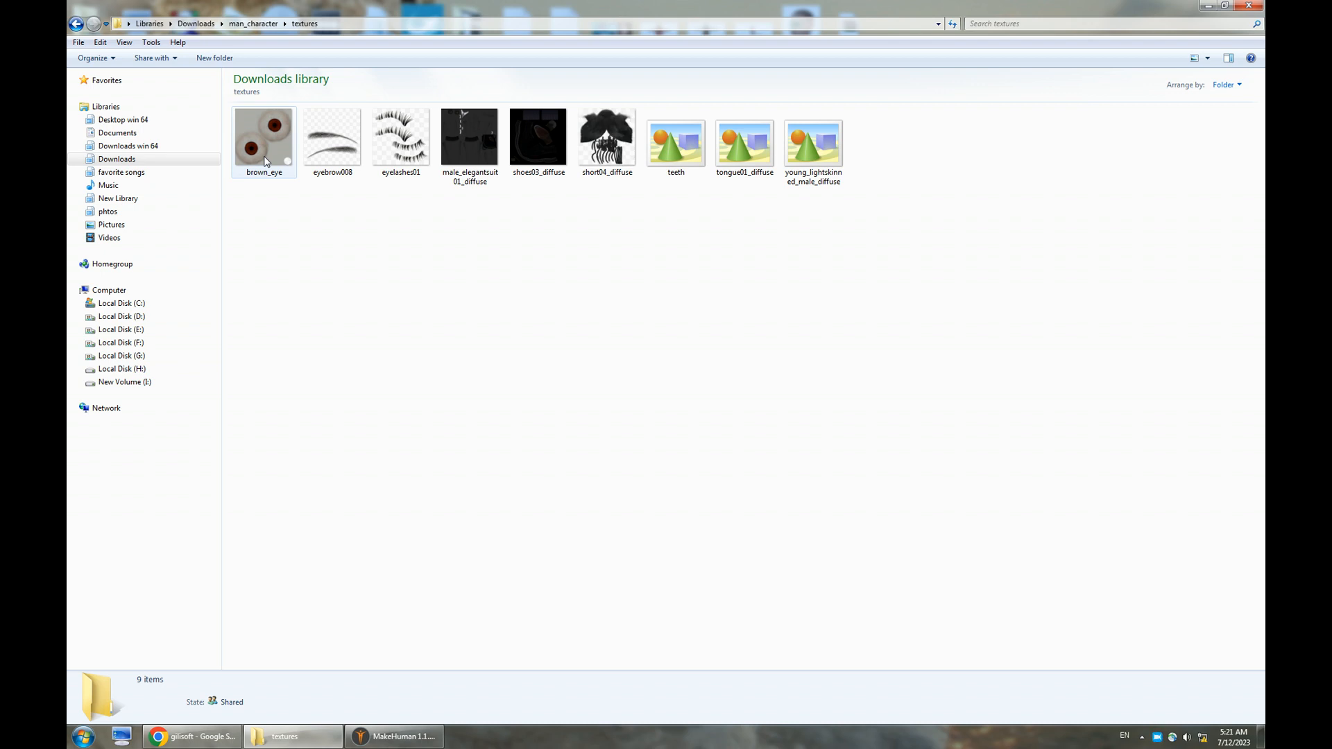
click(264, 161)
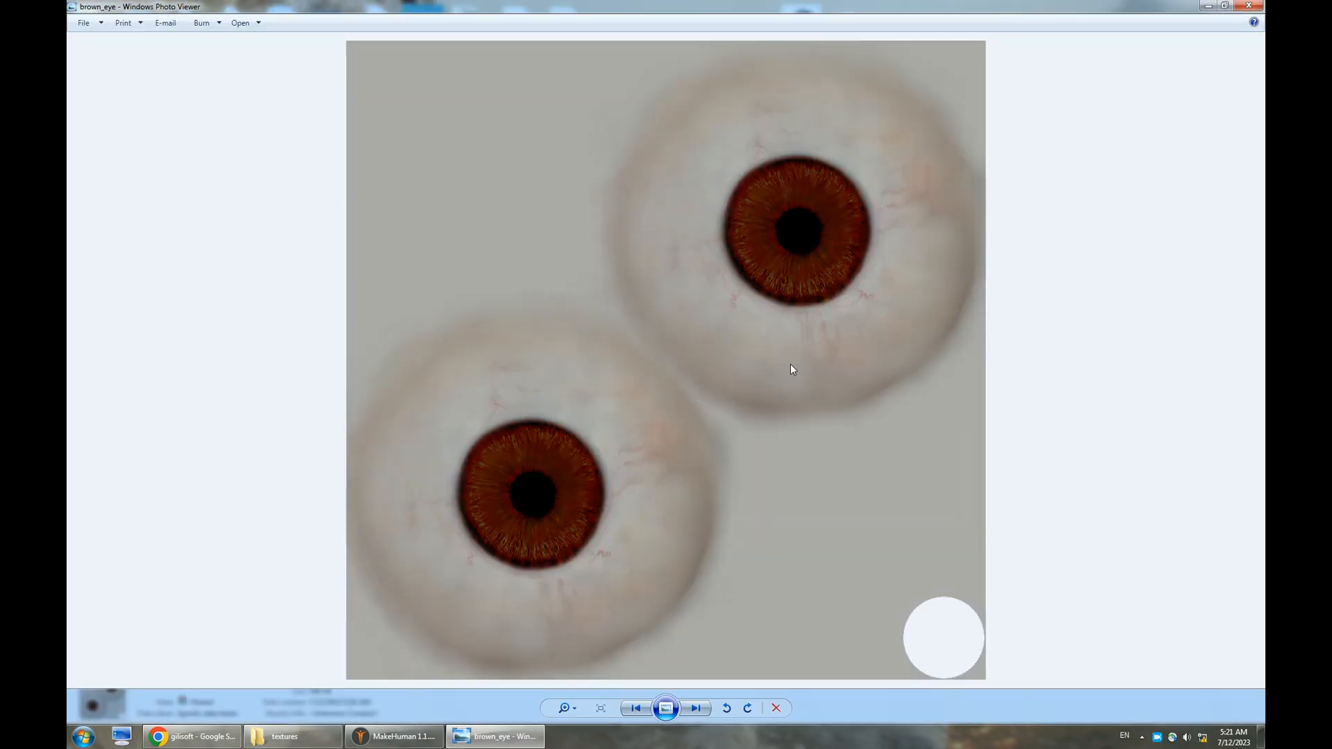
click(1249, 5)
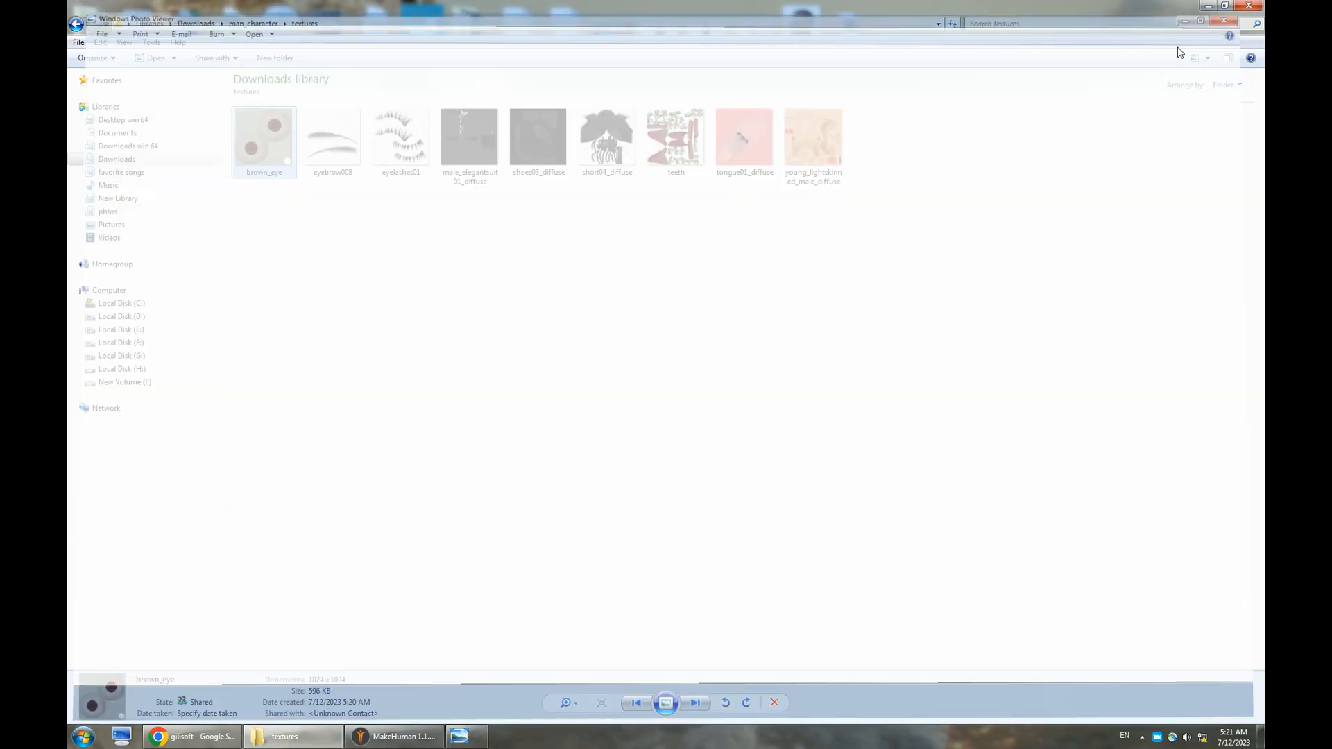
double_click(814, 159)
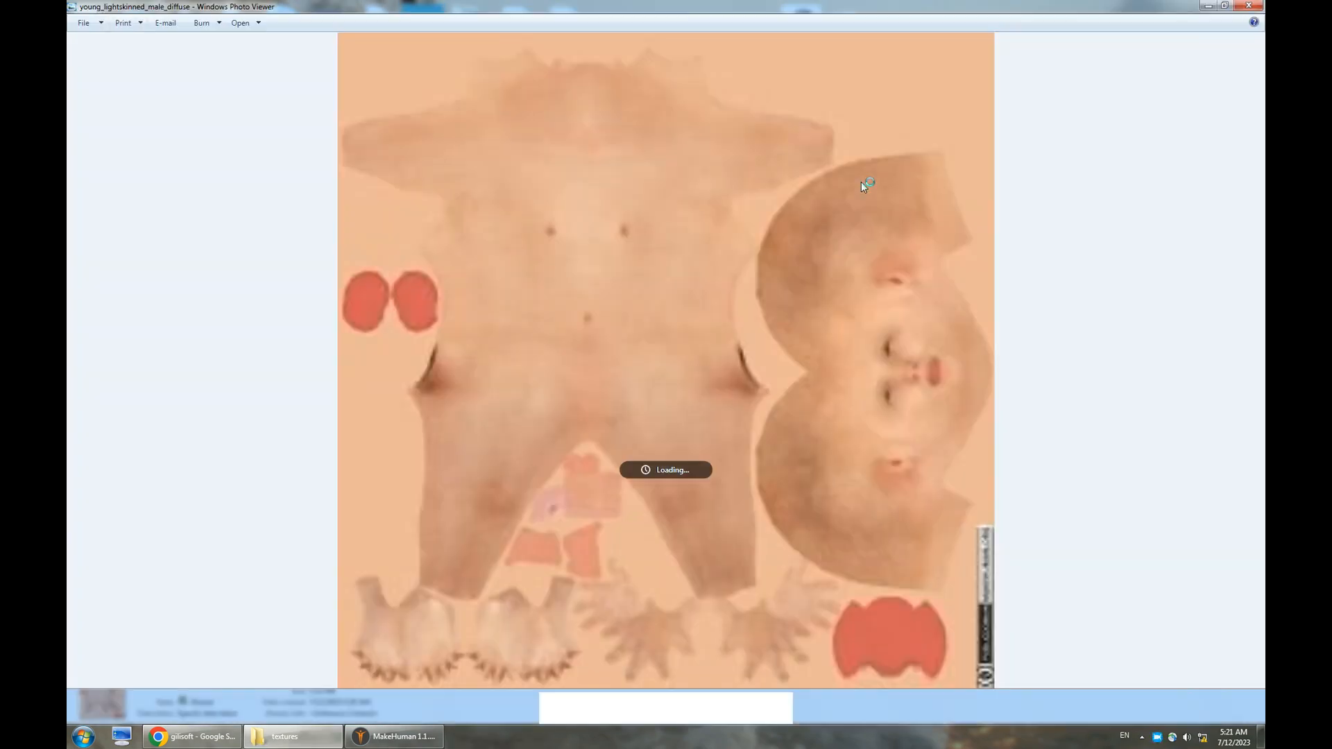